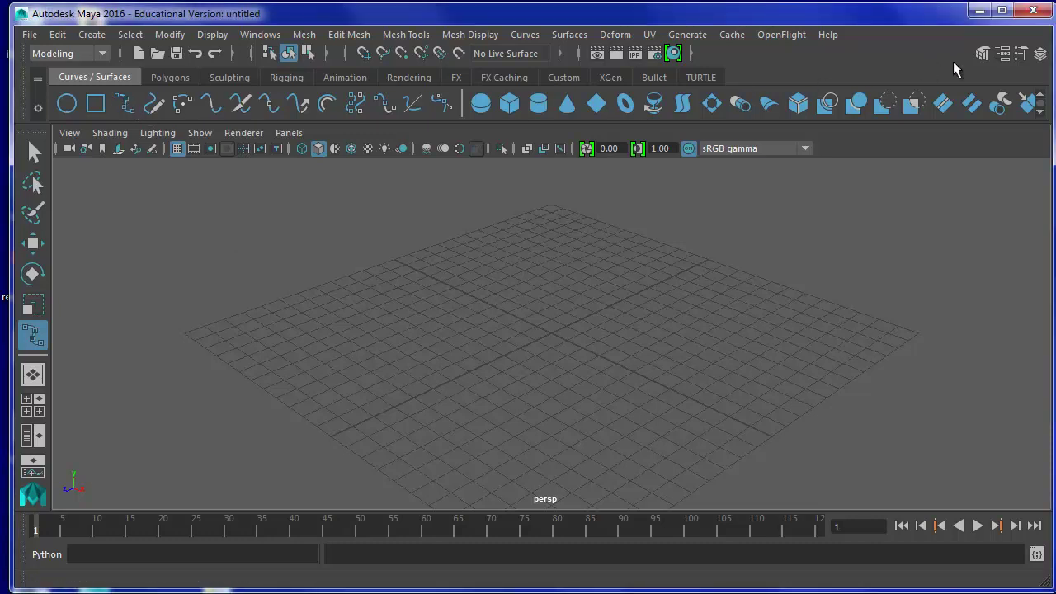
- Set the EP Curve Tool's curve degree to 5 and maximize the side view
left_click(1021, 53)
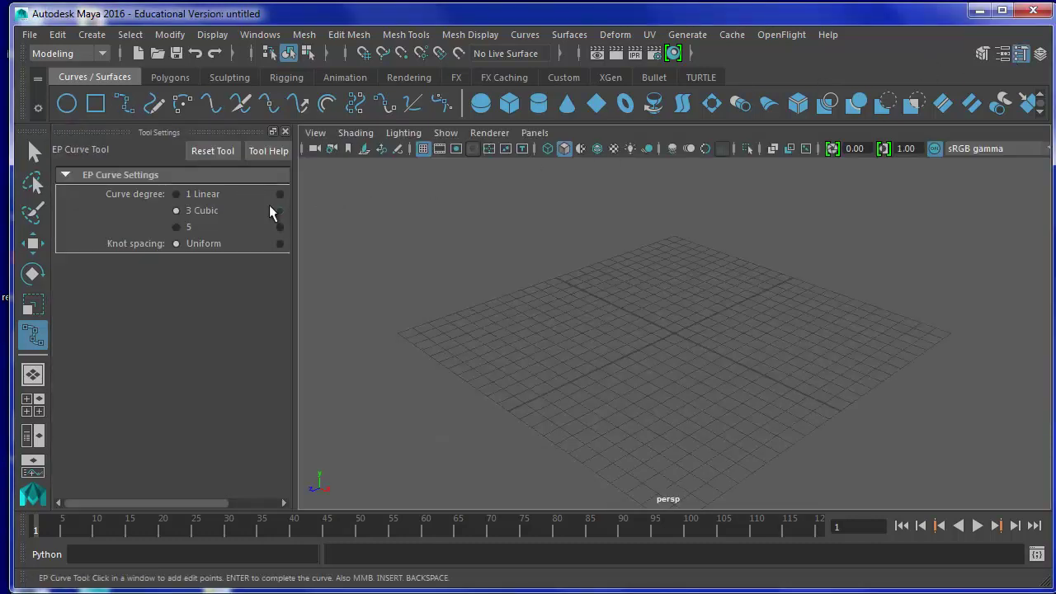
left_click(176, 228)
left_click(285, 132)
key("space")
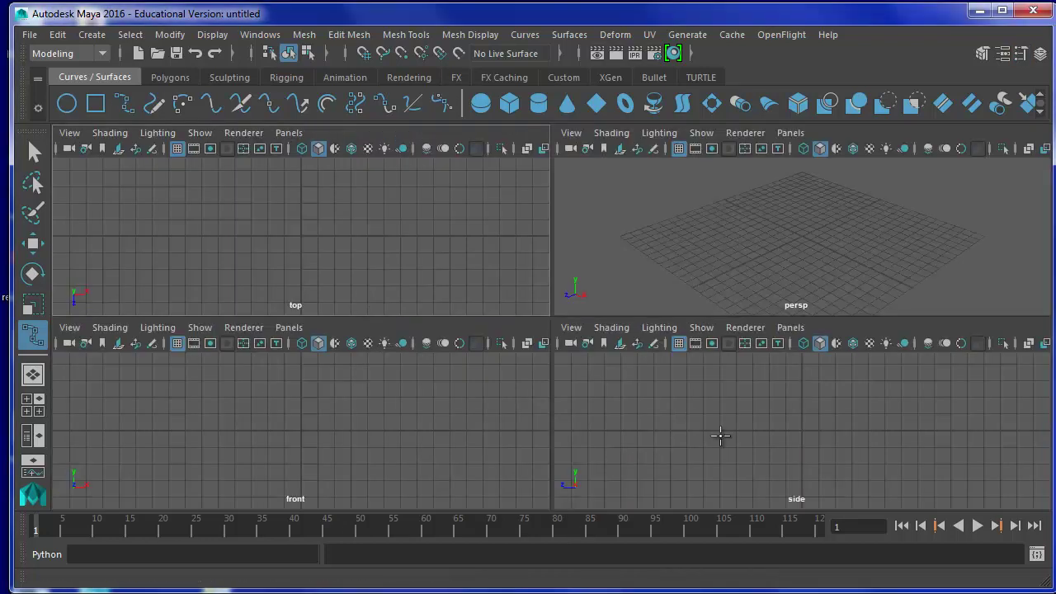
key("space")
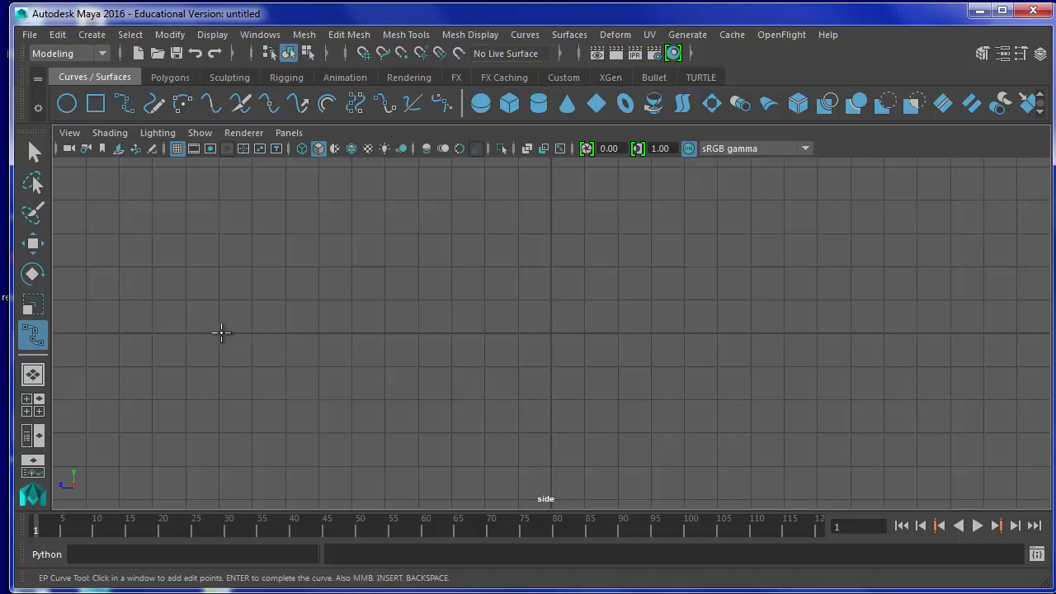
- Draw a five-point EP curve from upper left, down to bottom centre, up to upper right
left_click(219, 333)
scroll(542, 421, "down", 1)
scroll(542, 421, "down", 1)
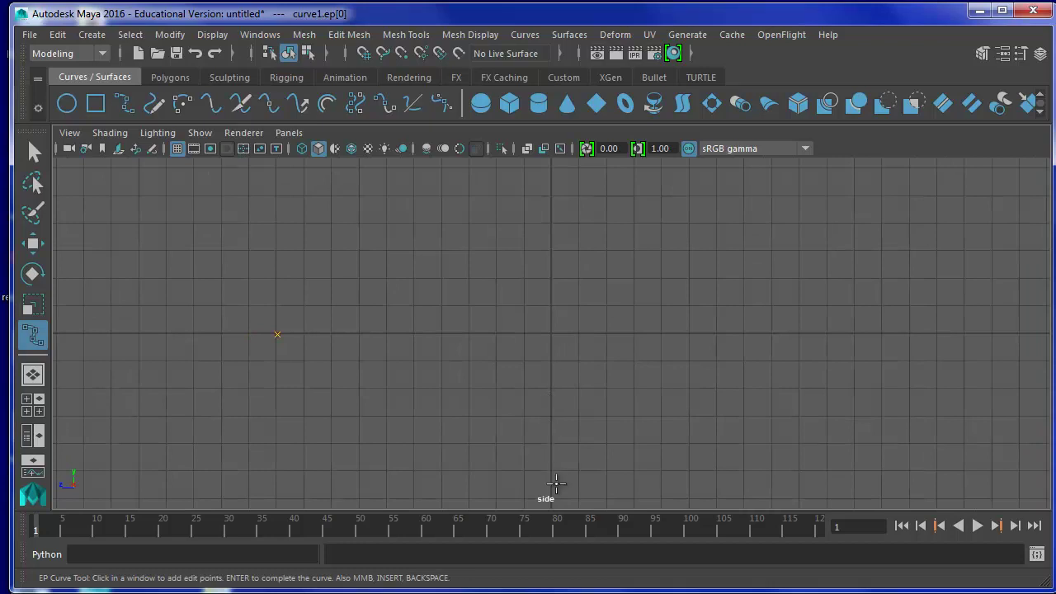
scroll(555, 486, "down", 1)
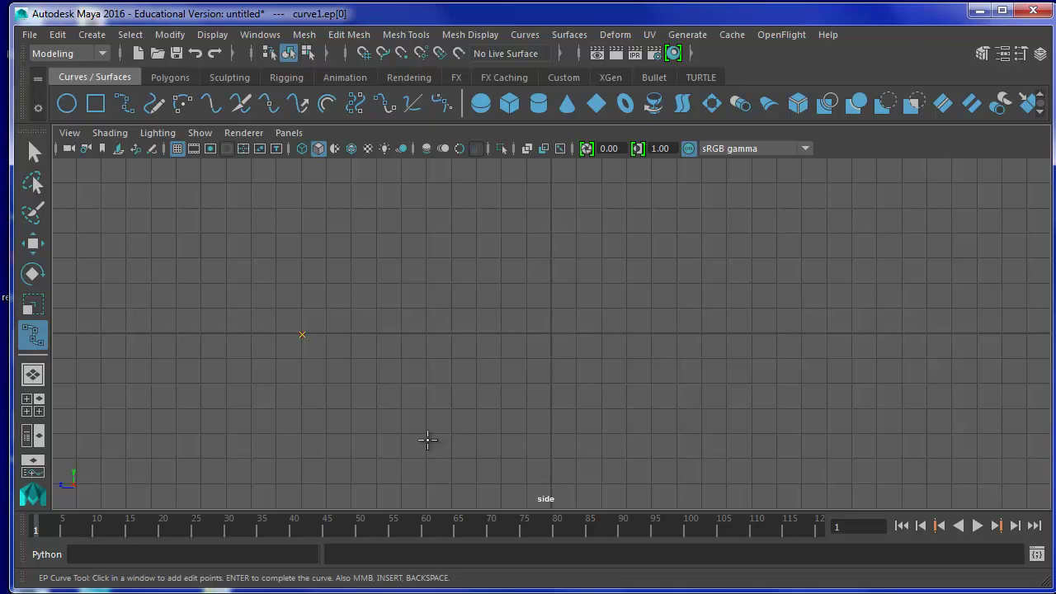
left_click(402, 434)
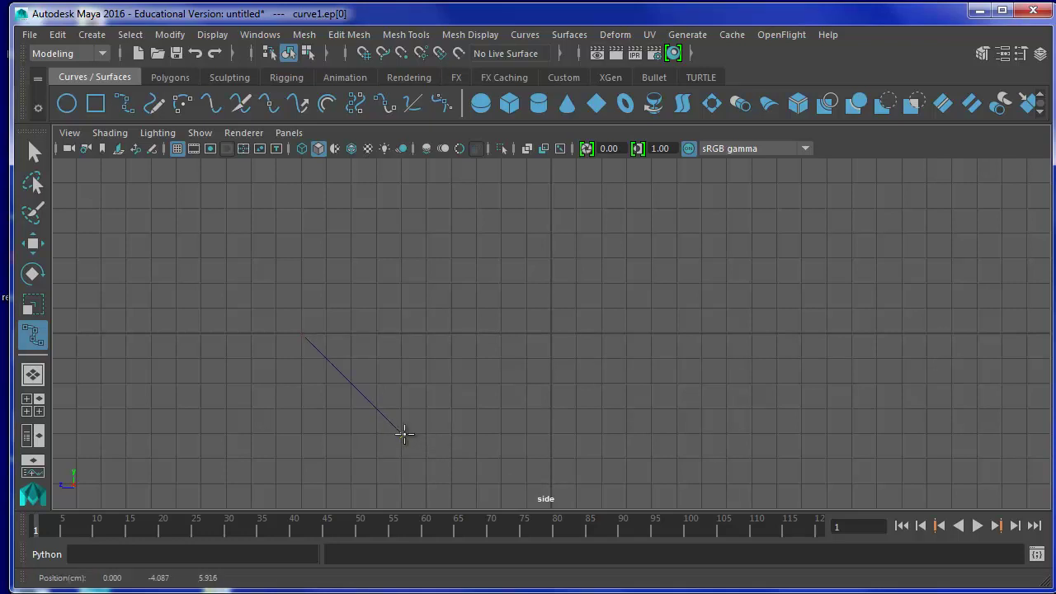
left_click(549, 482)
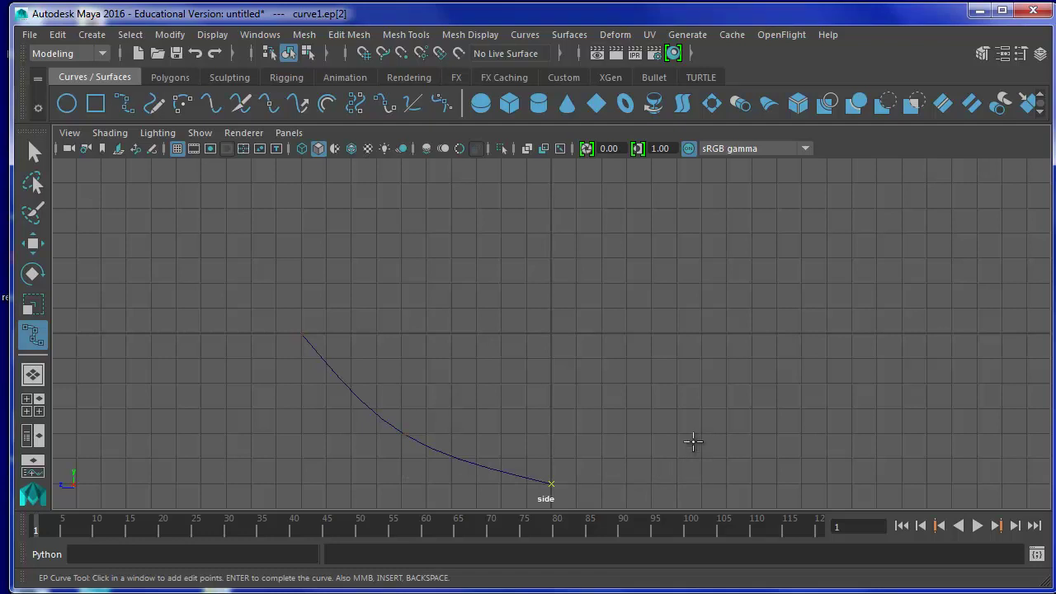
left_click(701, 433)
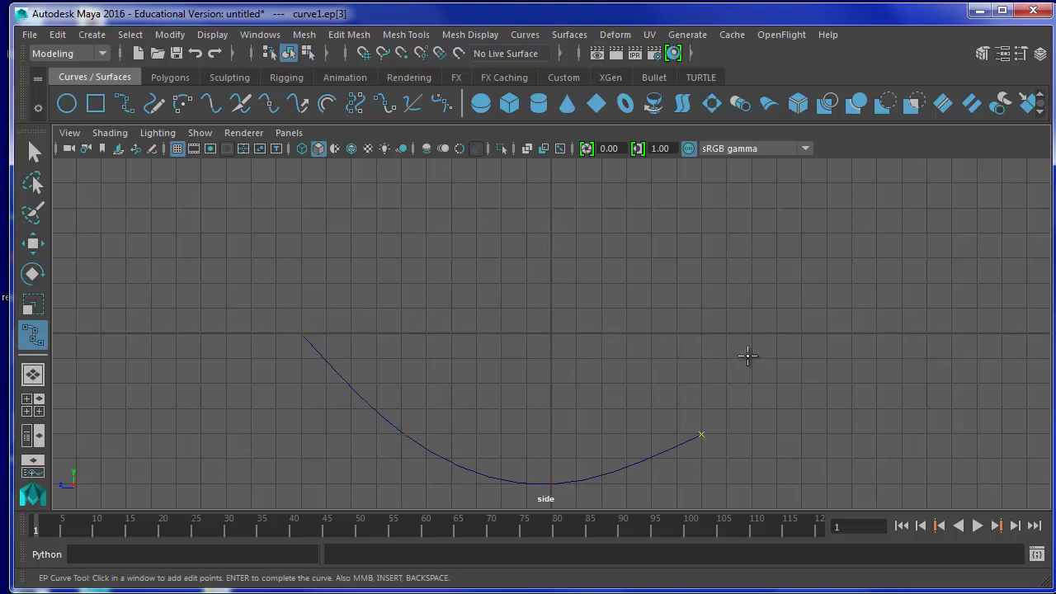
left_click(800, 333)
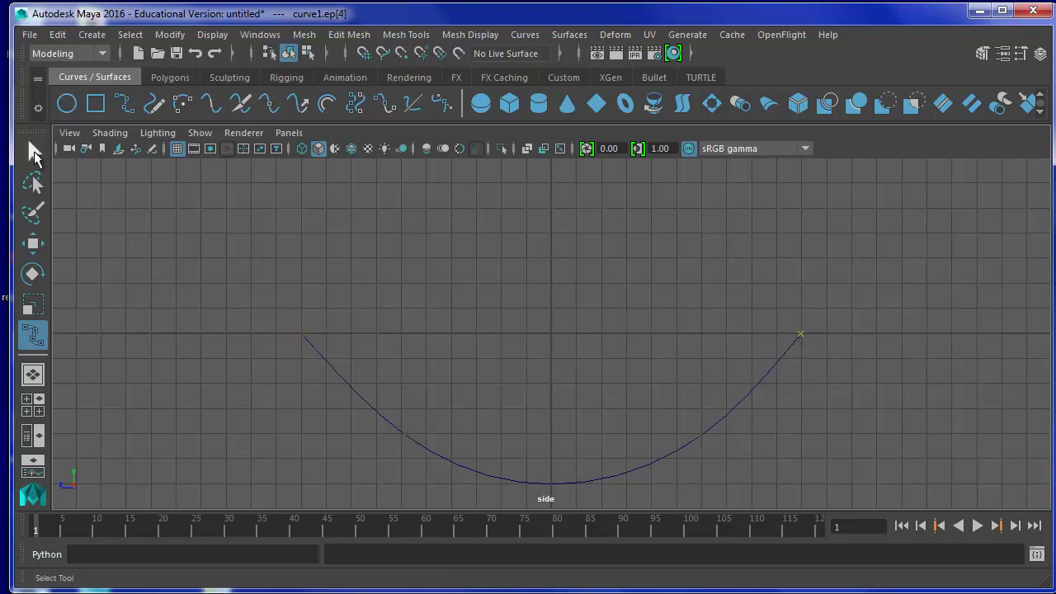
left_click(34, 153)
- Move curve1's pivot to the curve's right end
left_click(33, 244)
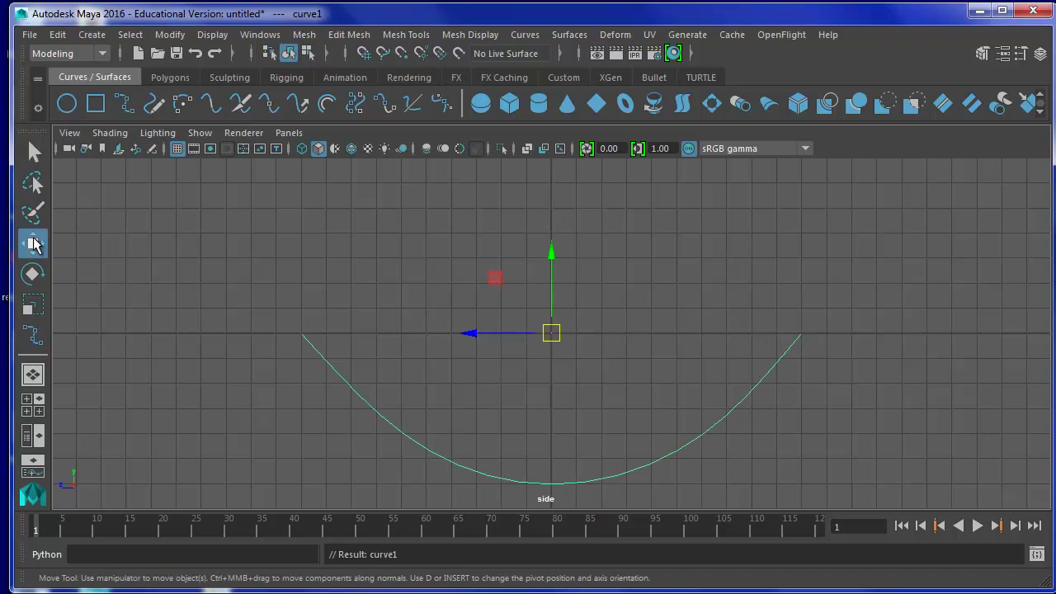
key("Insert")
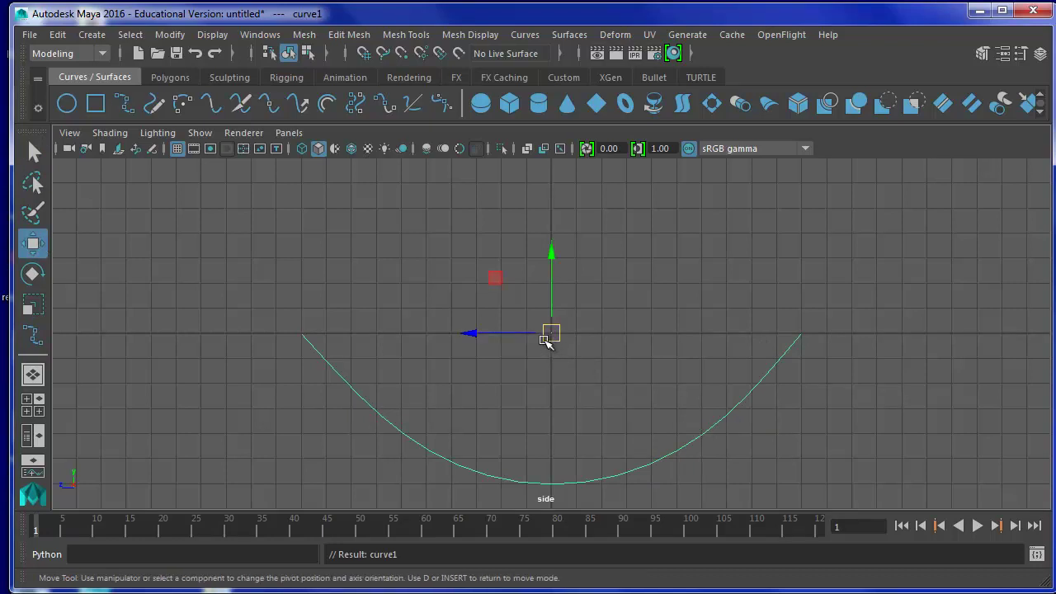
left_click_drag(498, 333, 747, 329)
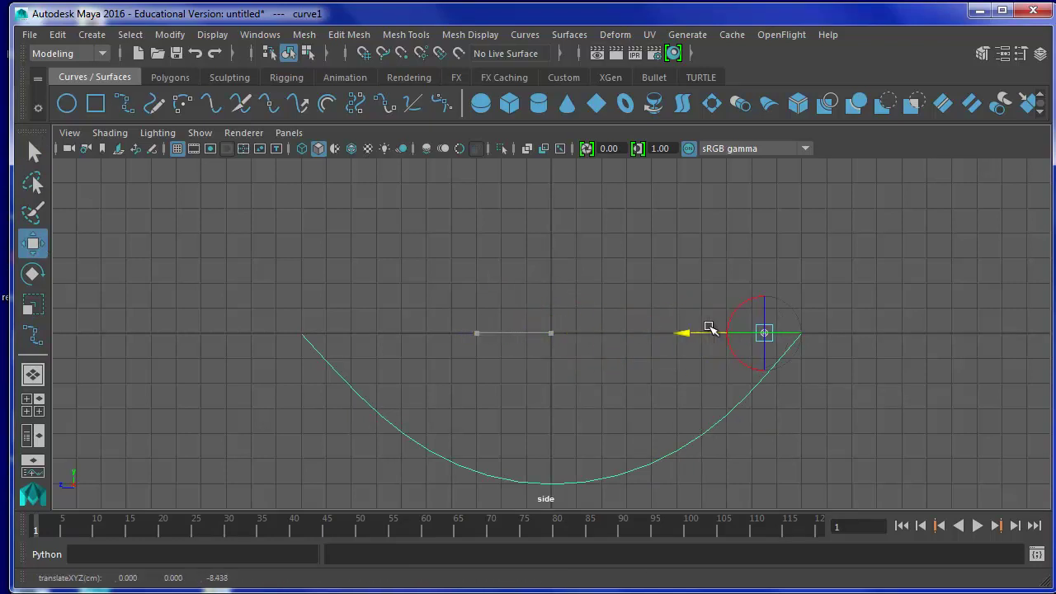
key("Insert")
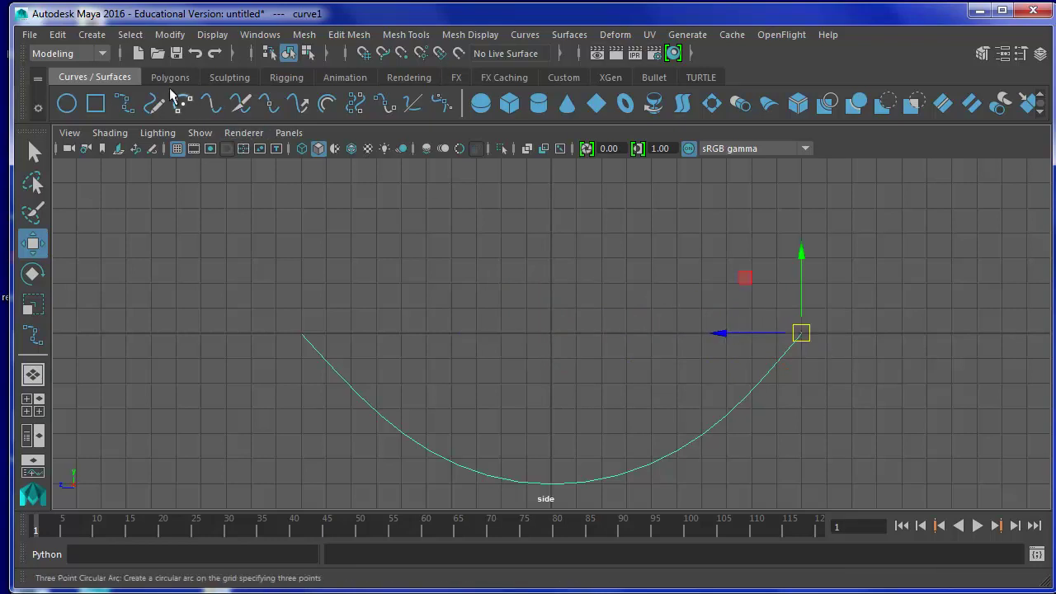
- Make 3 copies of the curve with Duplicate Special, creating curve2 to curve4
left_click(57, 35)
mouse_move(111, 246)
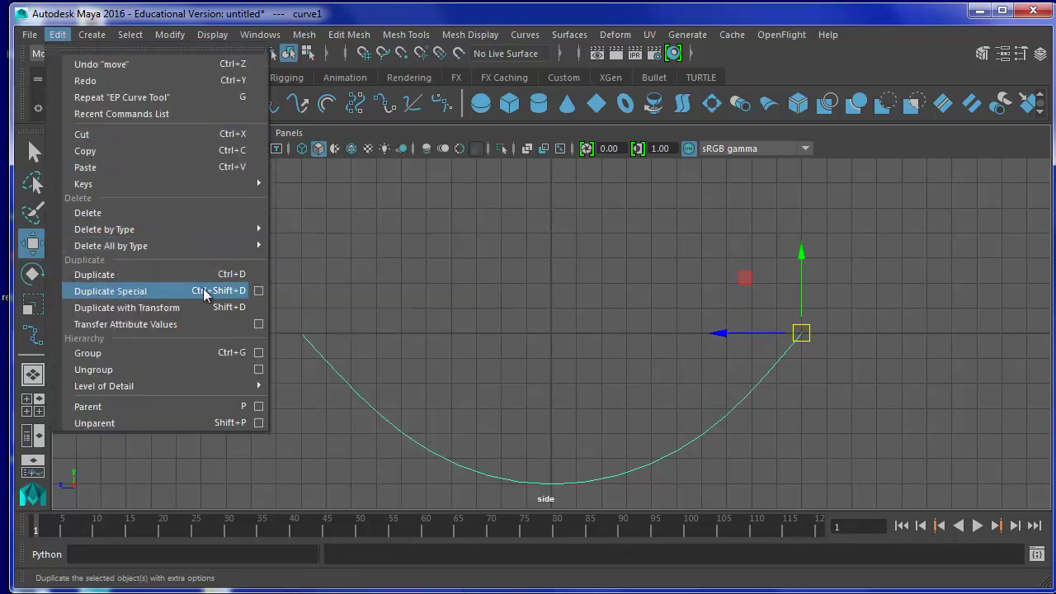
left_click(257, 291)
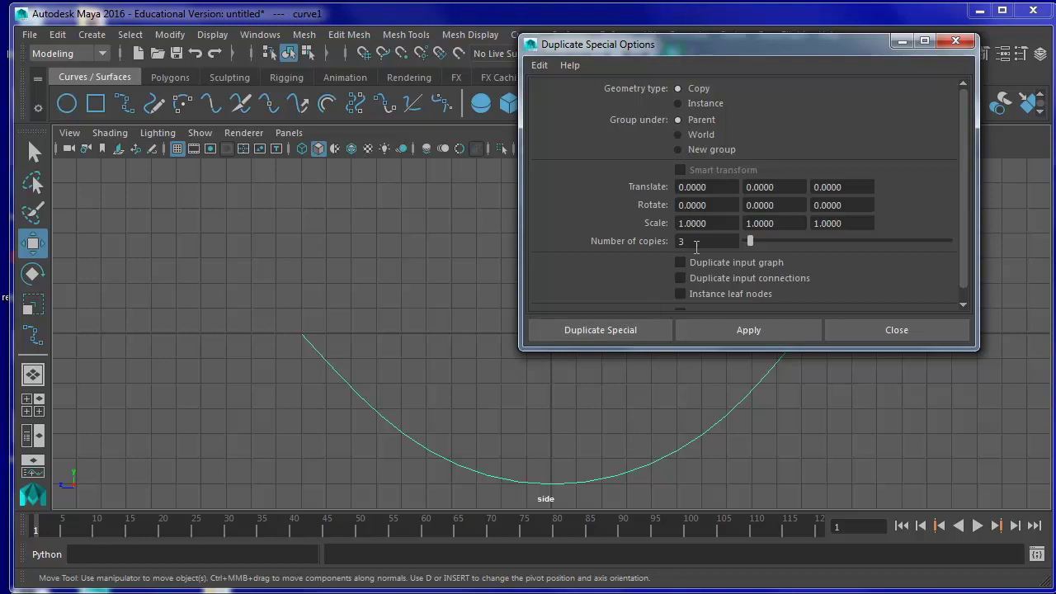
left_click(595, 332)
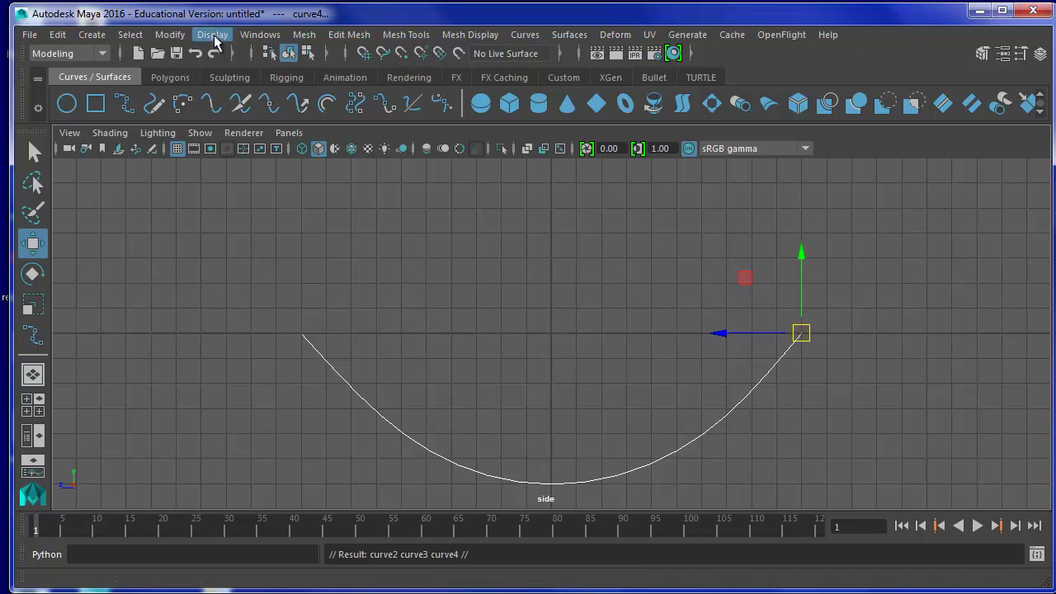
- Open the Outliner and rotate curve2–curve4 upward about the right-end pivot
left_click(257, 34)
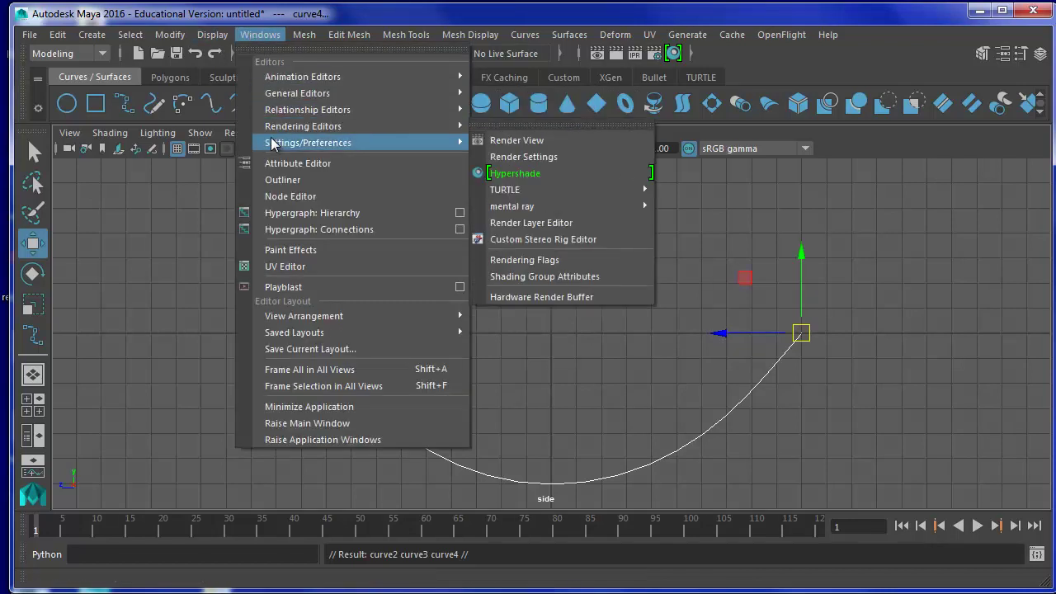
left_click(280, 179)
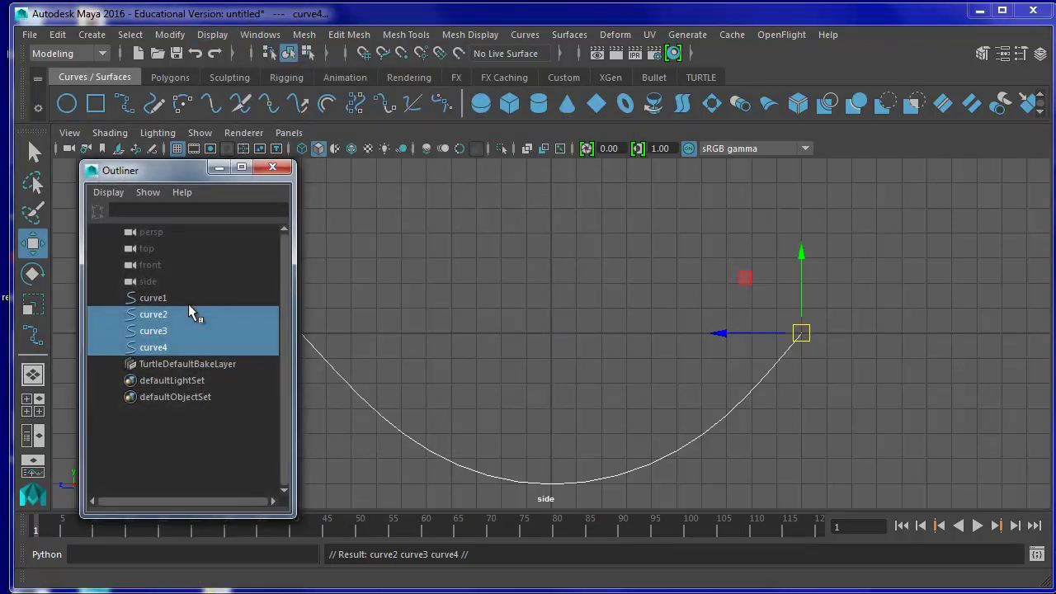
left_click(33, 274)
left_click_drag(802, 373, 797, 319)
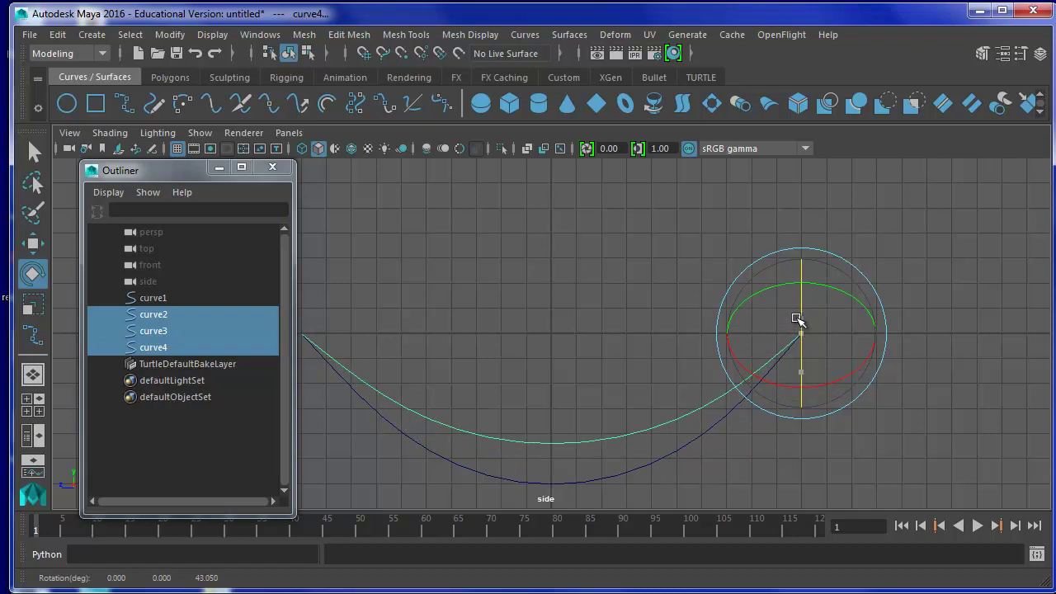
- Rotate curve3 and curve4 further, then curve4 alone, to 77.394°
left_click(171, 315, "ctrl")
left_click_drag(802, 371, 806, 350)
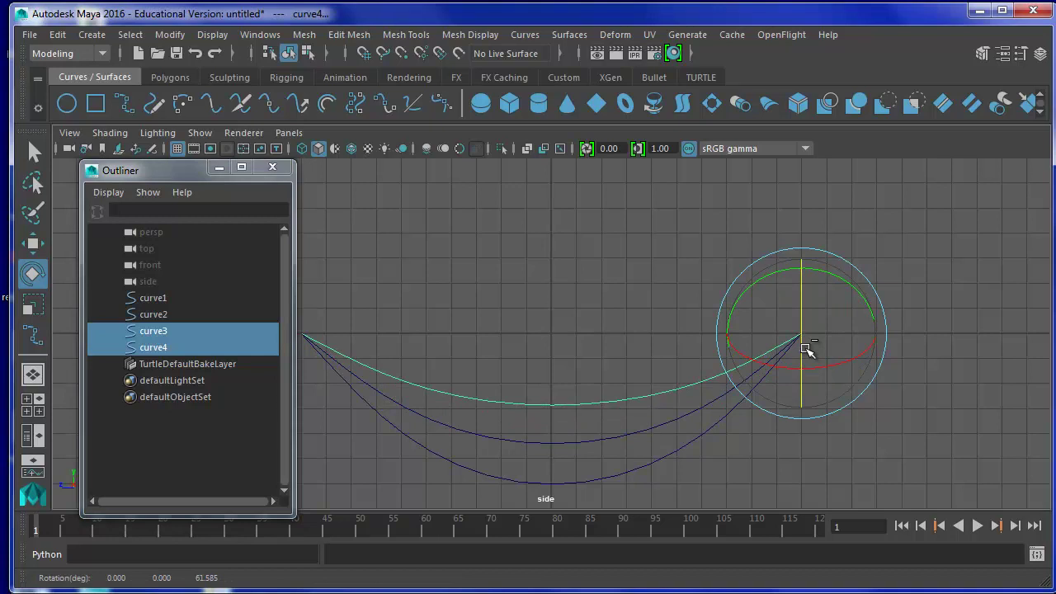
left_click(165, 329, "ctrl")
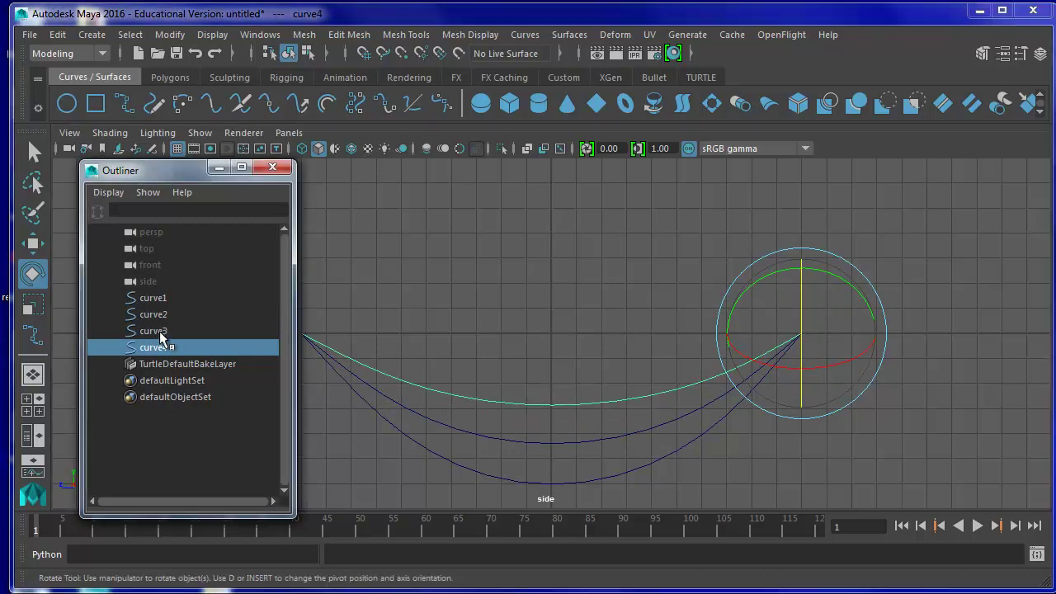
left_click_drag(806, 361, 806, 342)
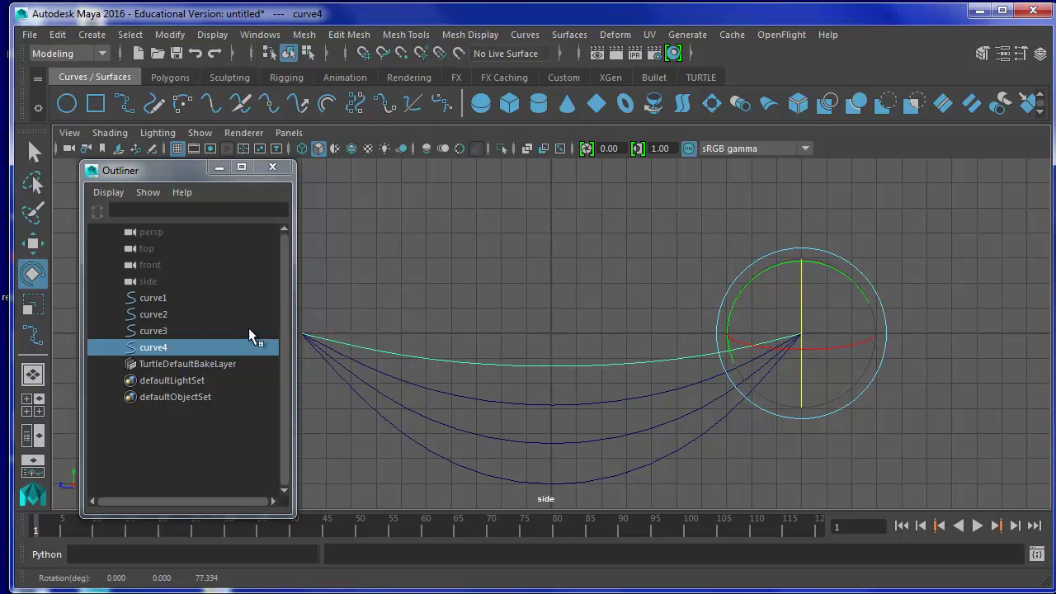
- Select curve1 through curve4 and loft them into loftedSurface1
left_click(573, 482)
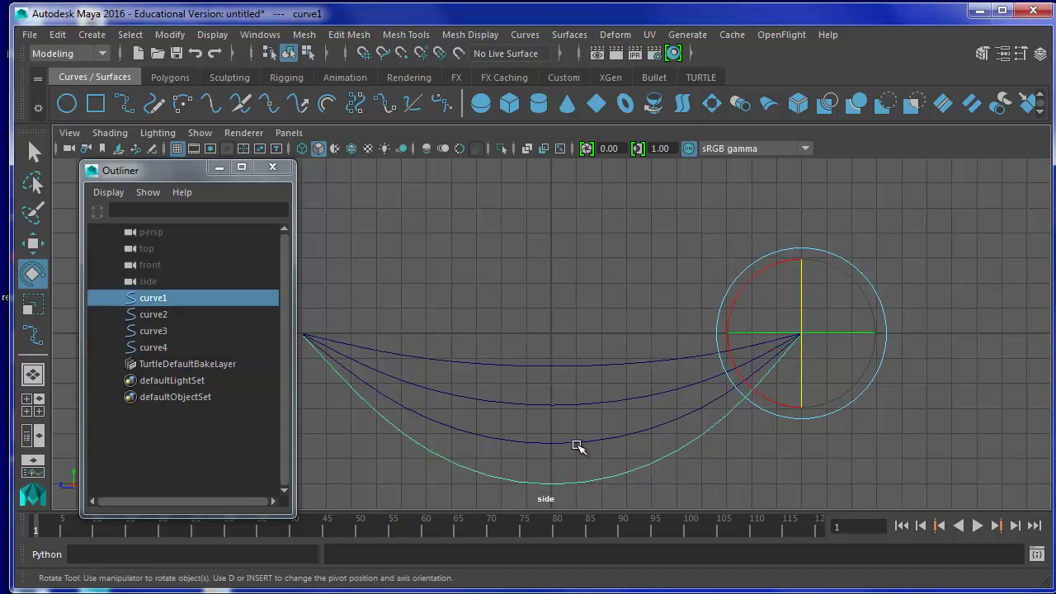
left_click(576, 443, "shift")
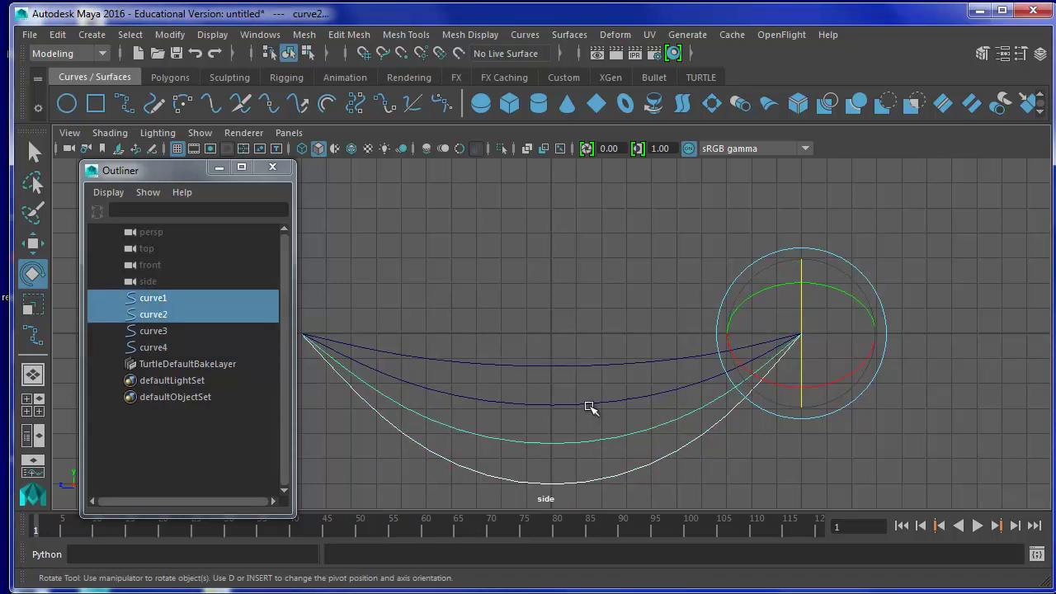
left_click(589, 406, "shift")
left_click(590, 363, "shift")
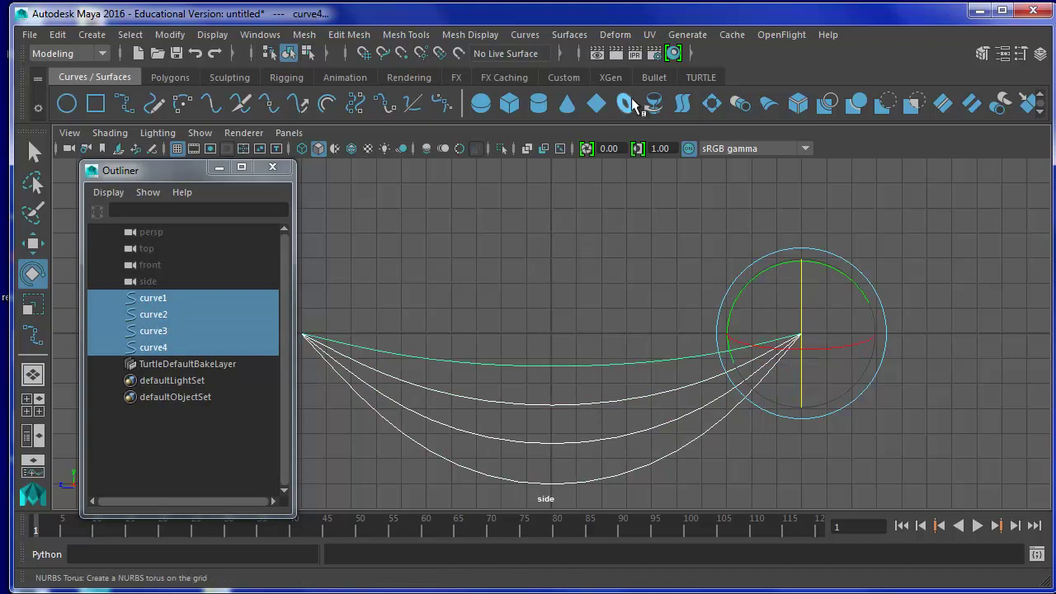
left_click(568, 36)
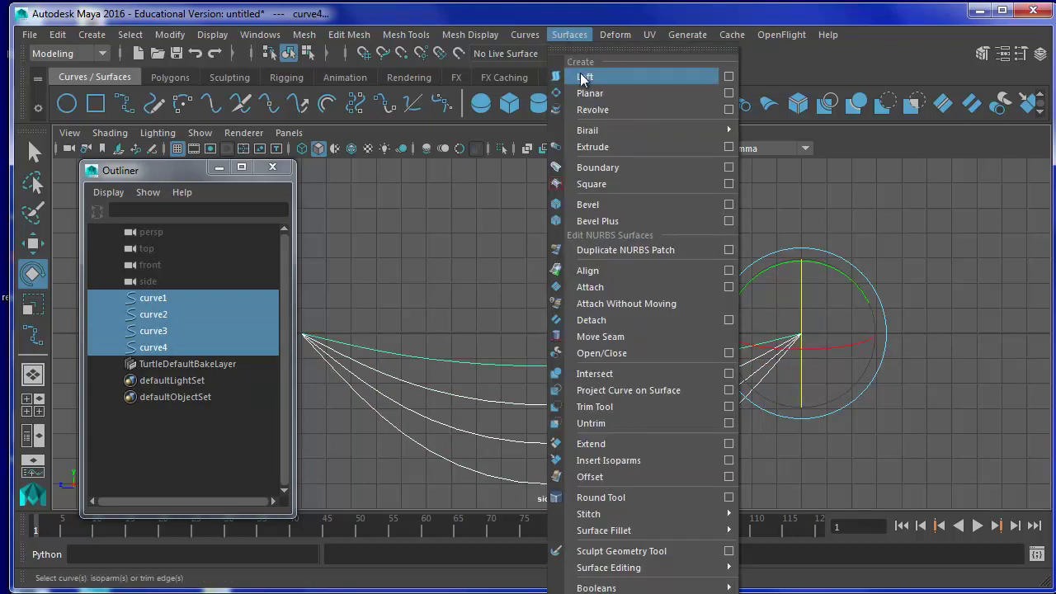
left_click(582, 77)
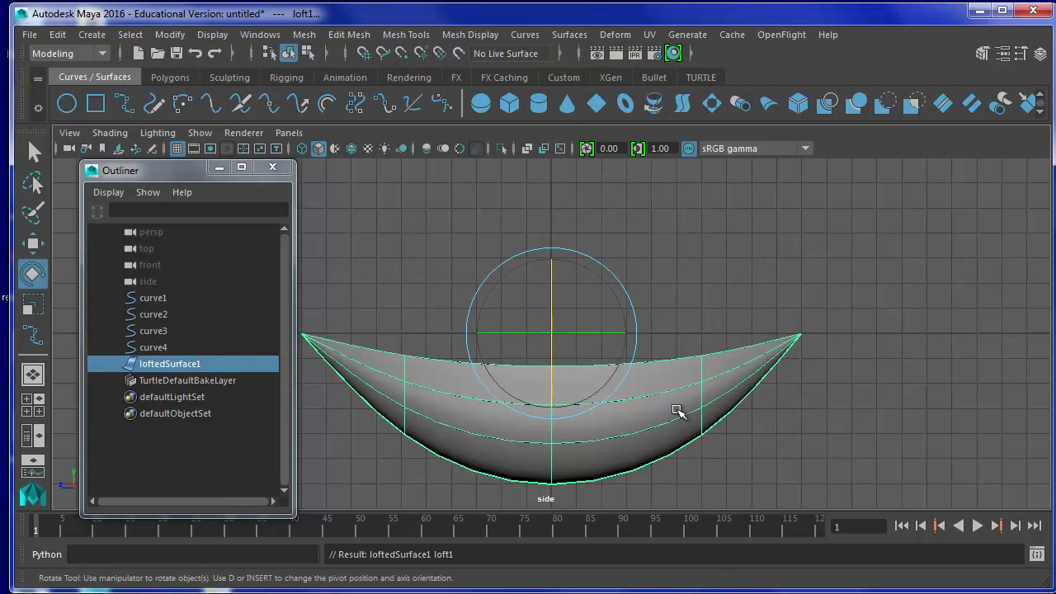
- Hide curve1–curve4 with Hide Selection, then select loftedSurface1 in the Outliner
left_click(675, 412)
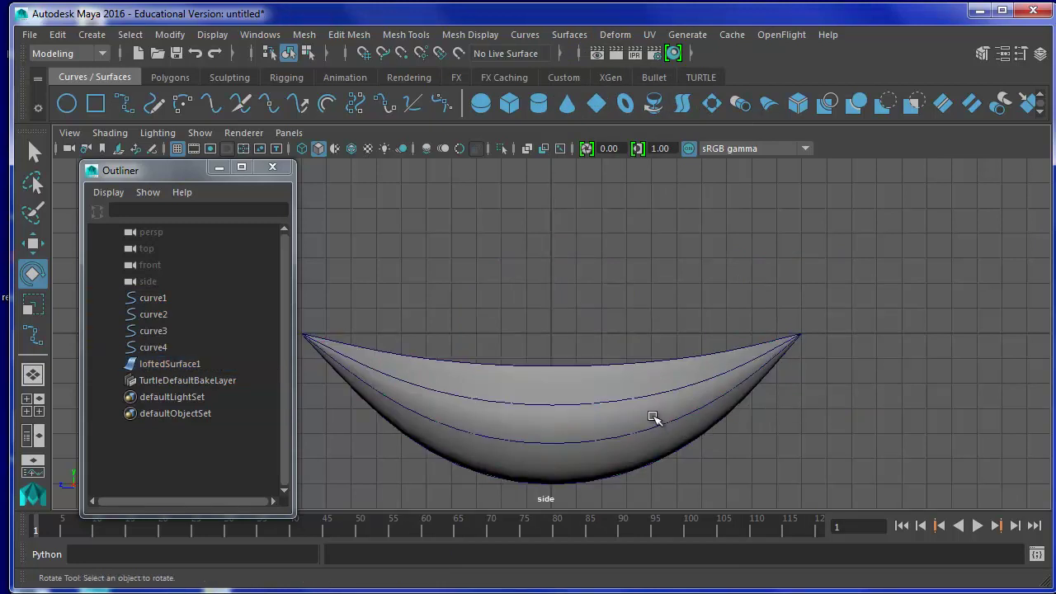
right_click_drag(644, 390, 651, 430)
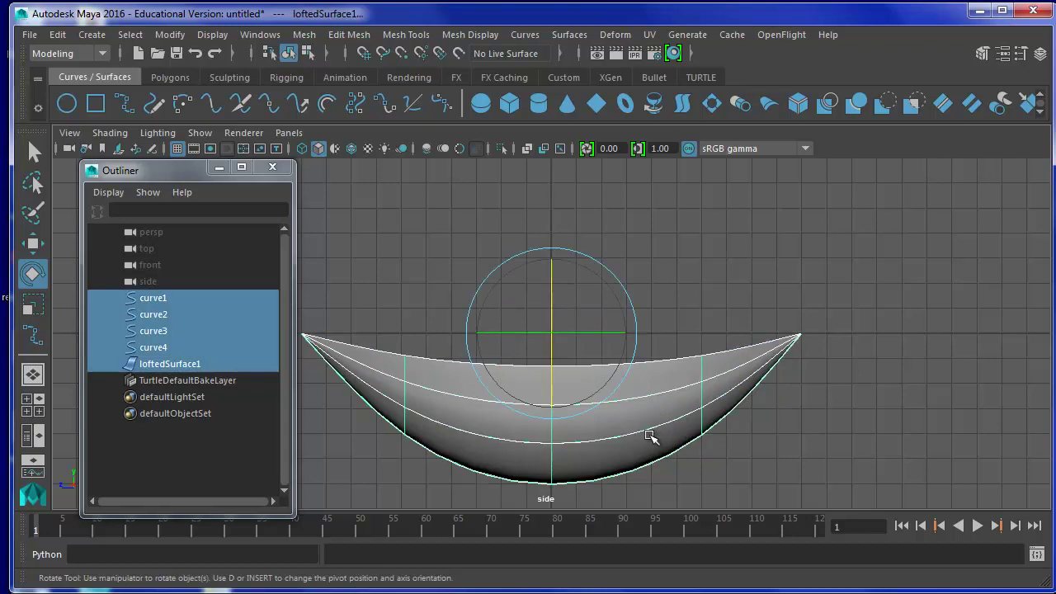
left_click(637, 429)
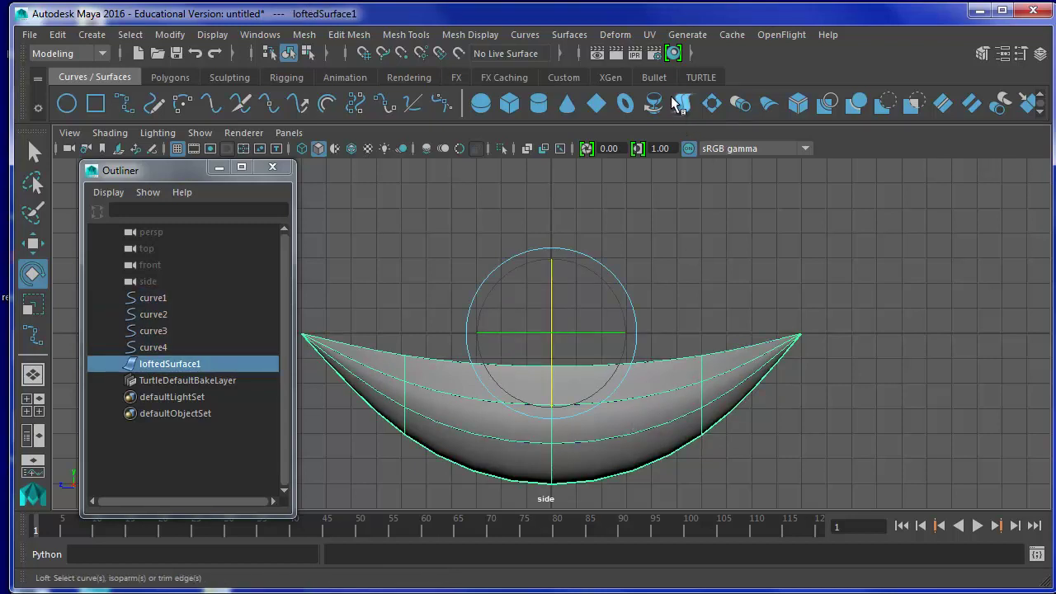
left_click(152, 299)
left_click(161, 349, "shift")
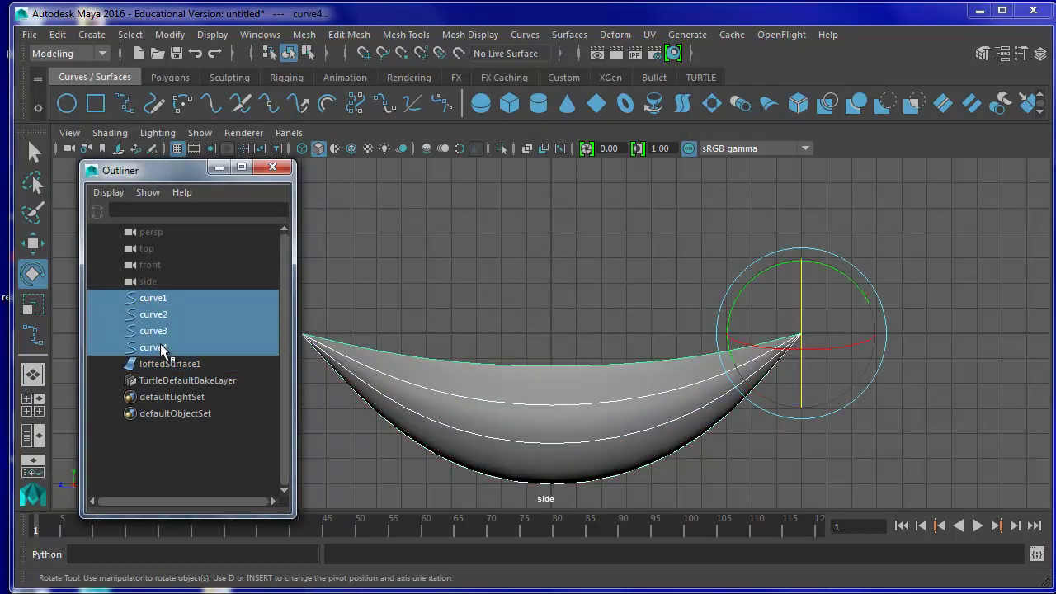
left_click(204, 34)
mouse_move(231, 139)
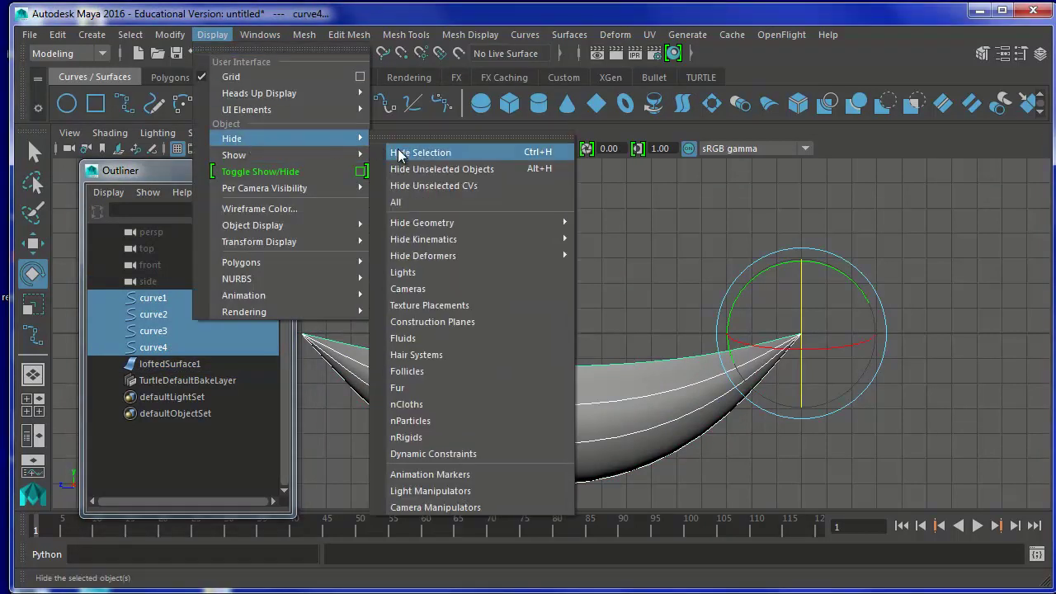
left_click(398, 154)
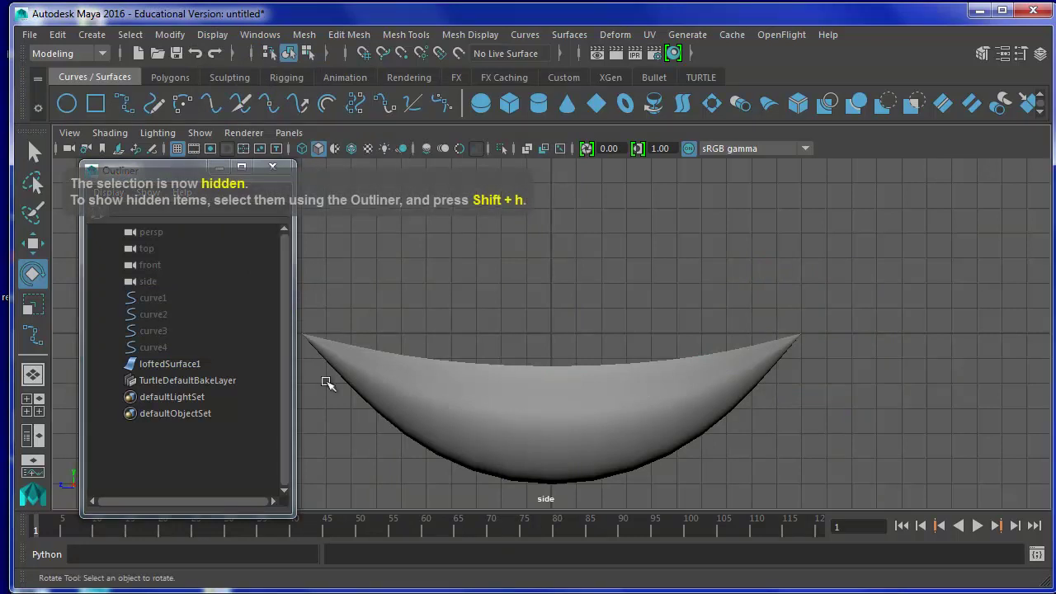
left_click(189, 364)
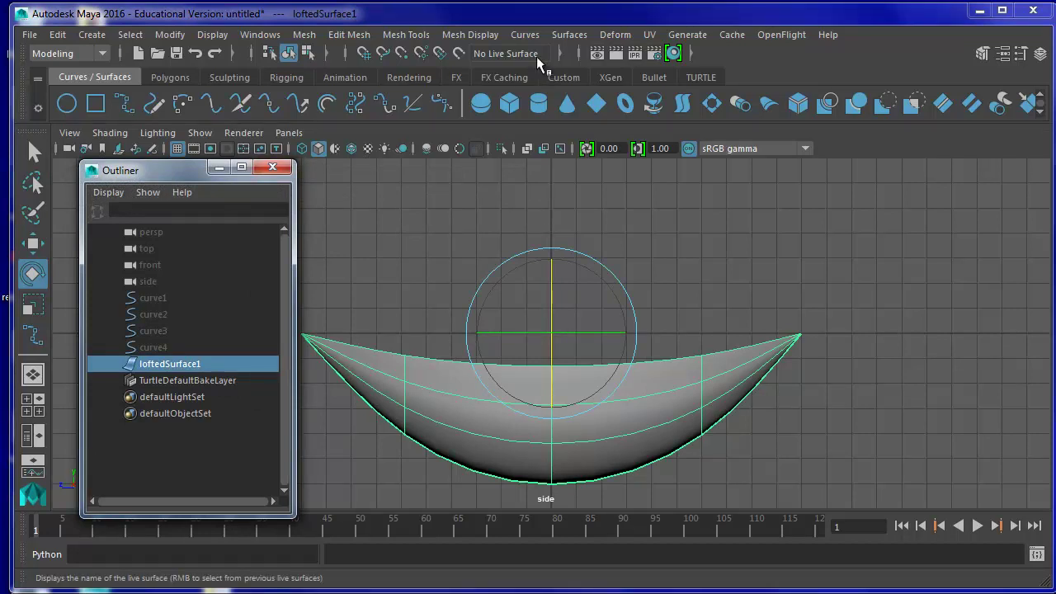
- Rebuild loftedSurface1 with 8 spans in U and 4 spans in V
left_click(575, 33)
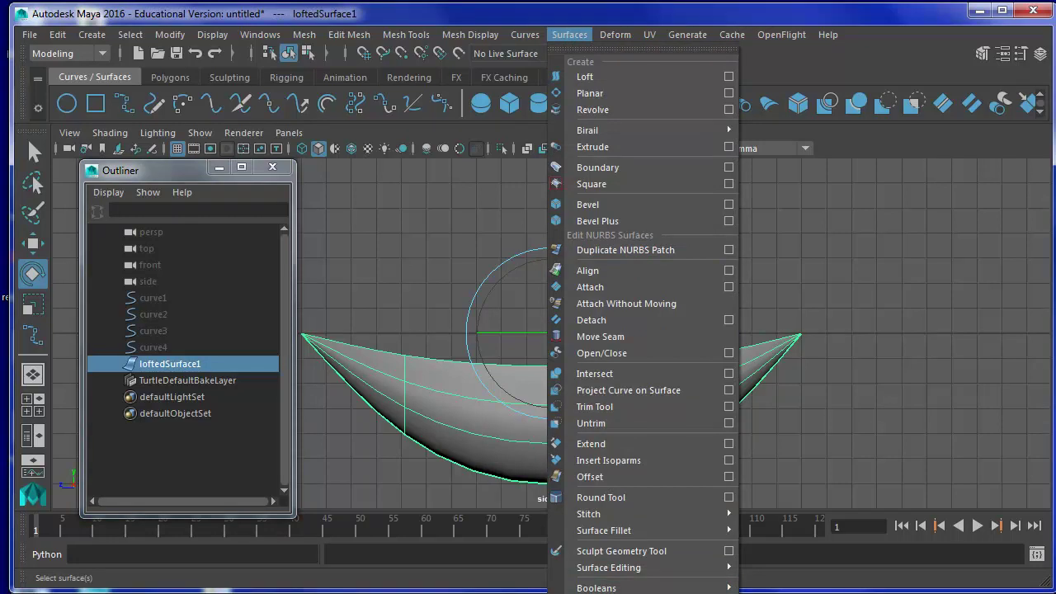
left_click(728, 592)
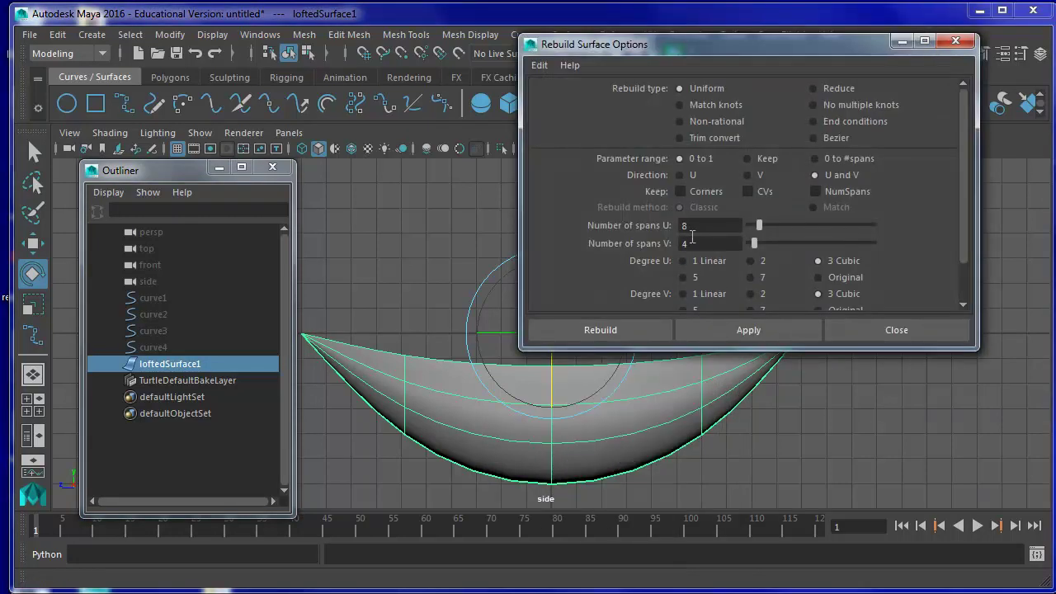
left_click(627, 330)
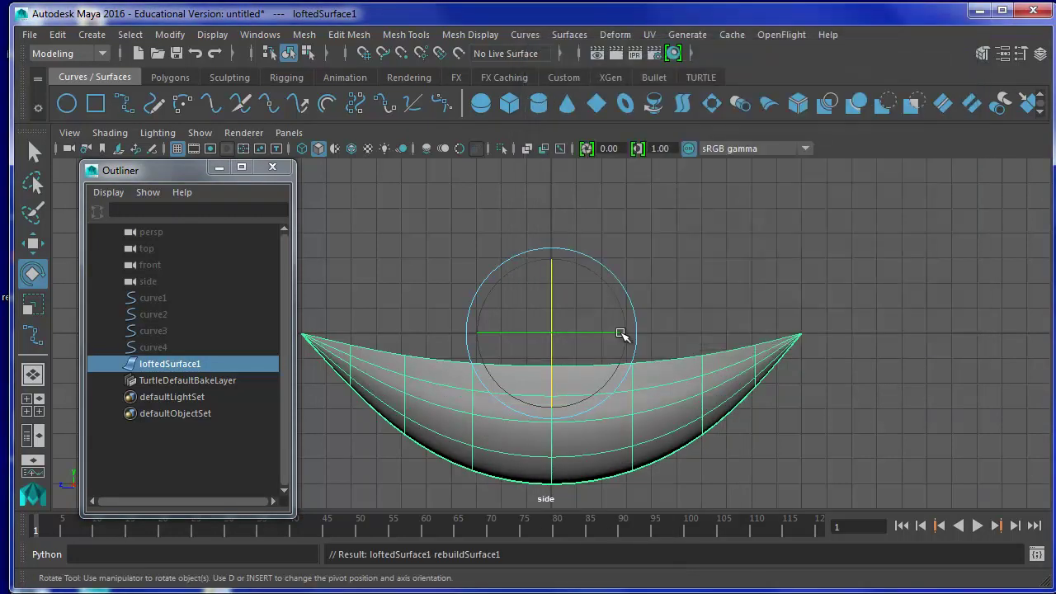
- Drag the right-tip column of control vertices down and outward to deepen the stern
middle_click_drag(665, 405, 702, 330, "alt")
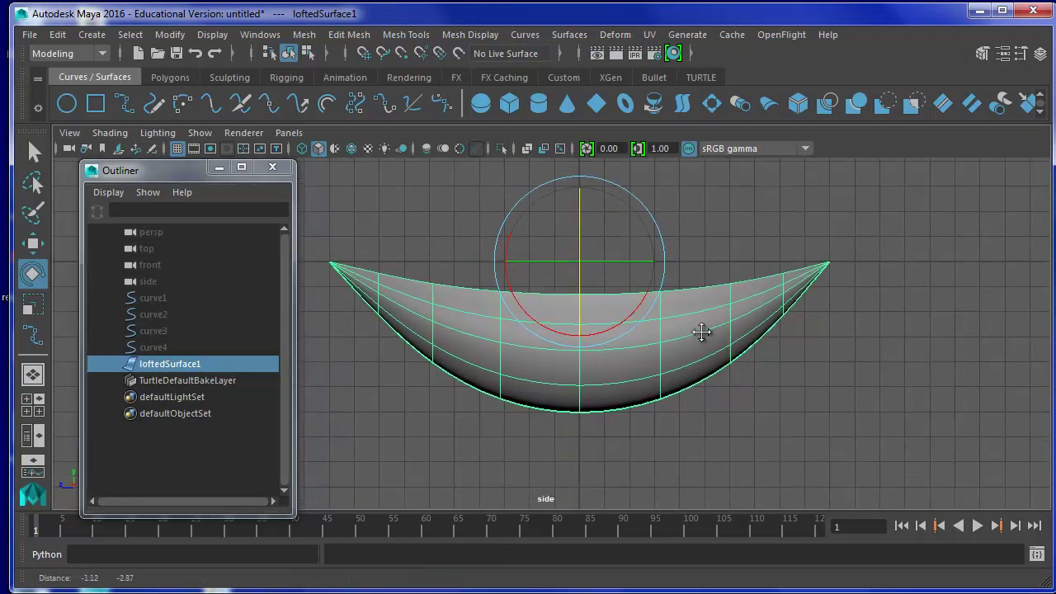
right_click(699, 333)
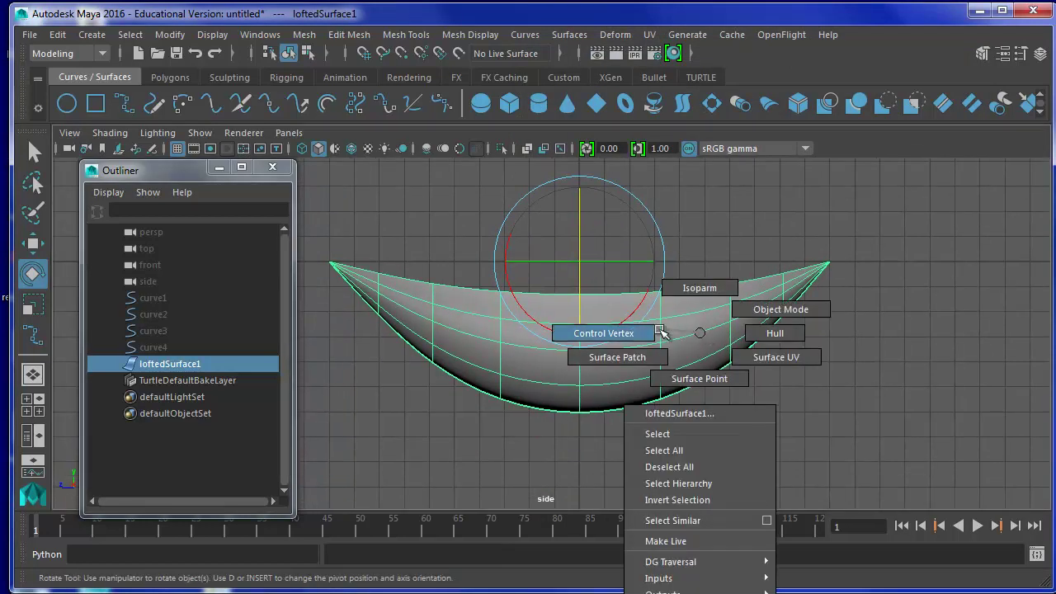
left_click(627, 334)
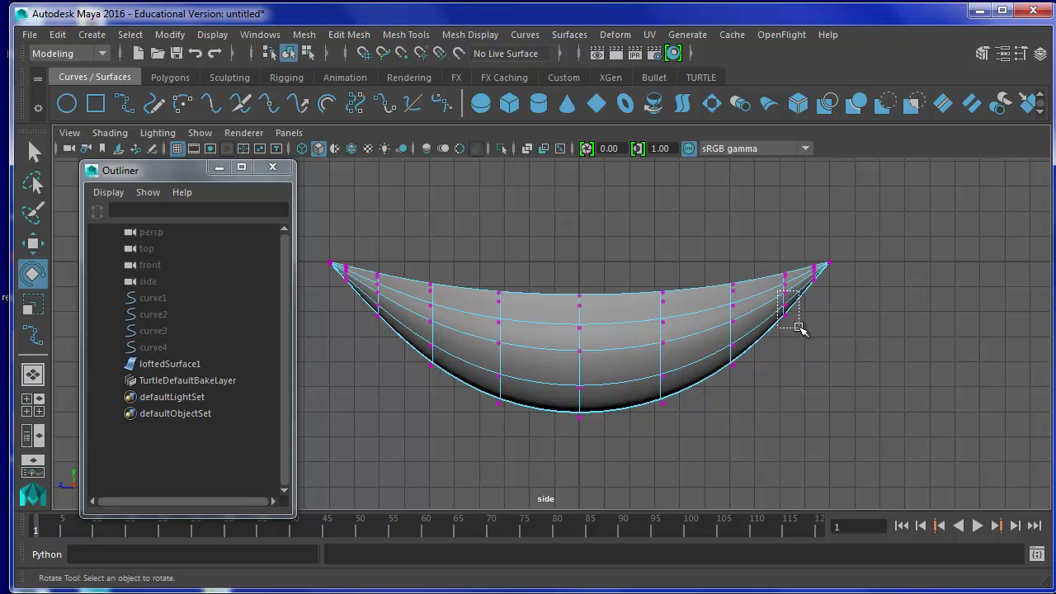
left_click_drag(793, 265, 794, 331)
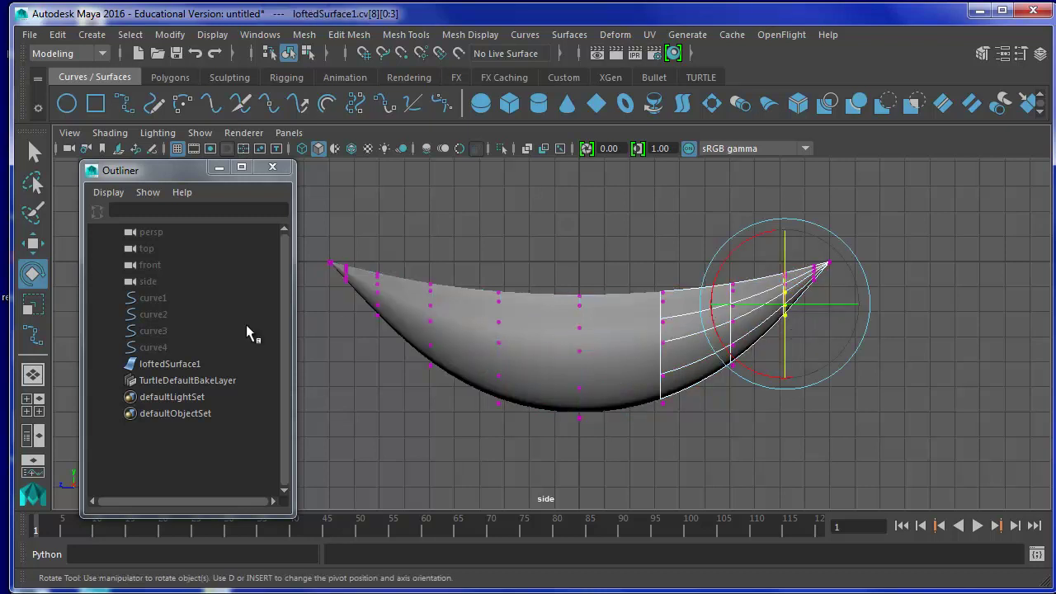
left_click(33, 243)
mouse_move(784, 304)
left_mouse_down()
mouse_move(801, 353)
mouse_move(899, 422)
mouse_move(899, 438)
left_mouse_up()
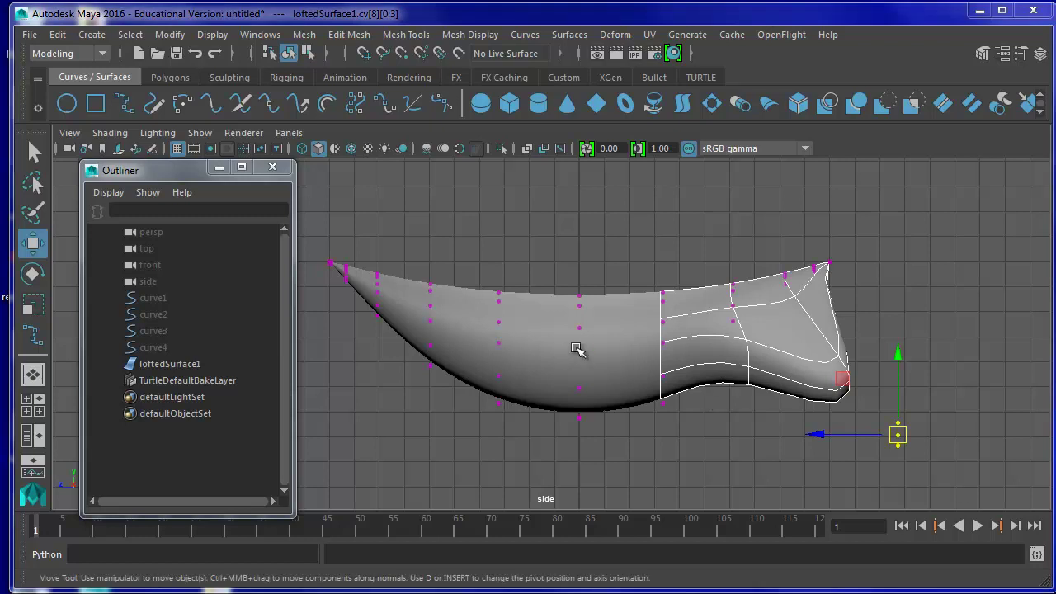
left_click(194, 368)
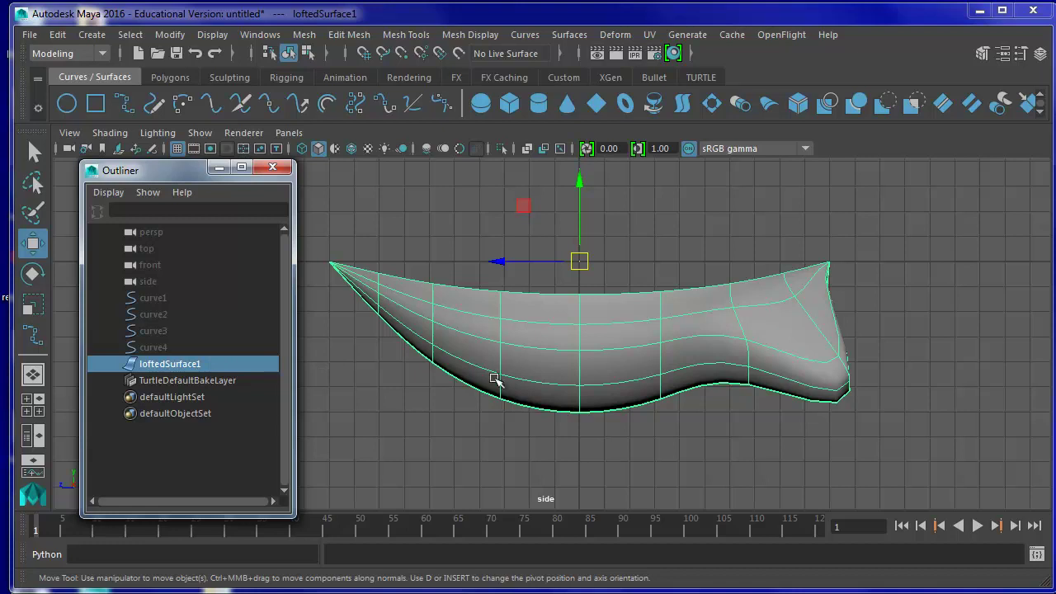
key("space")
key("space")
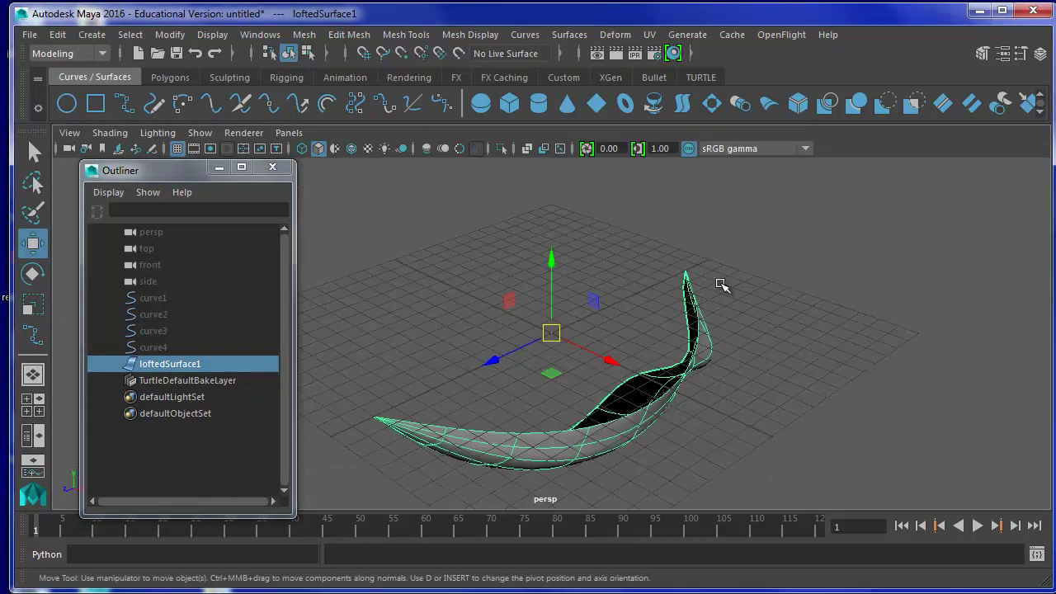
- Duplicate the hull with Duplicate Special at Scale X -1, creating mirrored loftedSurface2
mouse_move(656, 360)
left_mouse_down("alt")
mouse_move(843, 306)
mouse_move(698, 332)
mouse_move(681, 360)
mouse_move(684, 342)
left_mouse_up("alt")
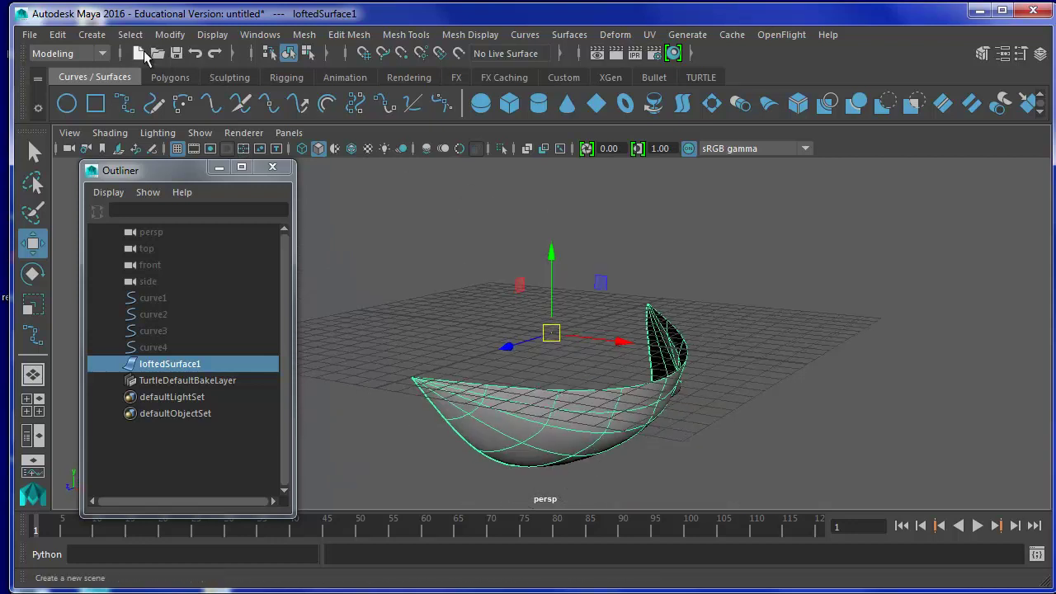
left_click(57, 33)
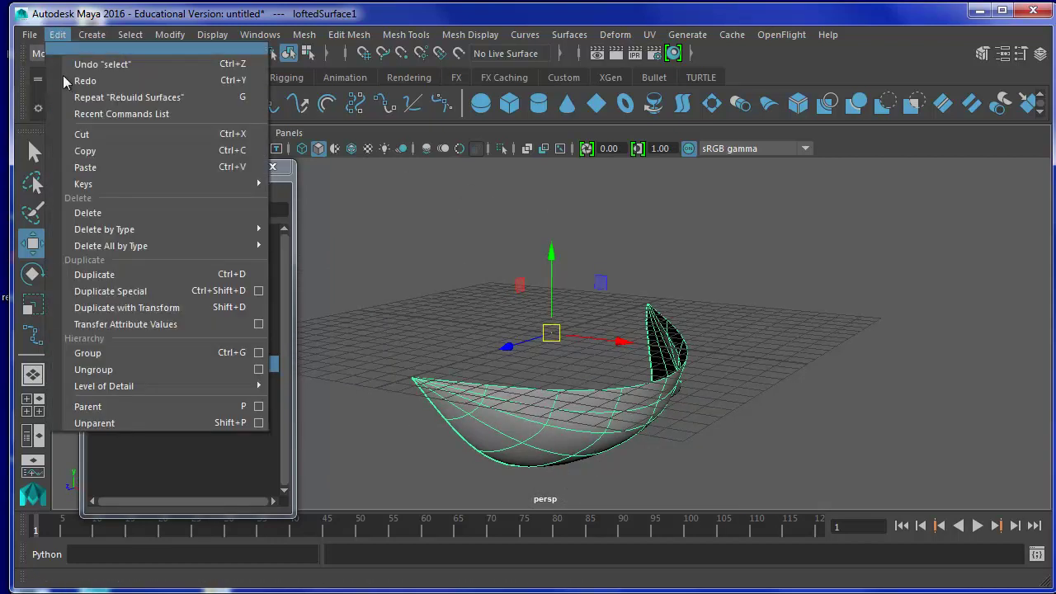
left_click(257, 290)
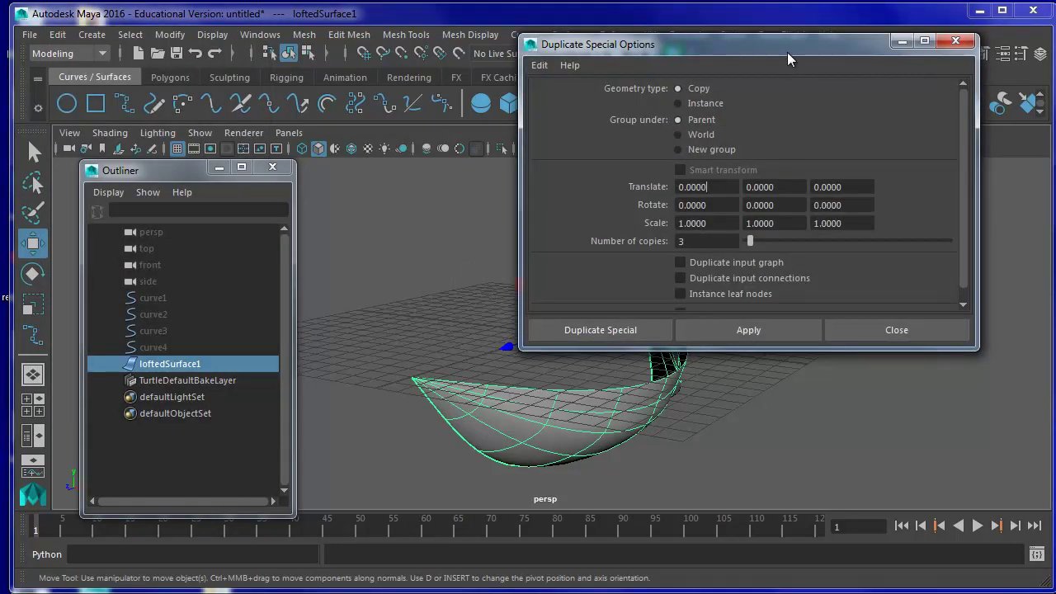
left_click_drag(787, 53, 828, 83)
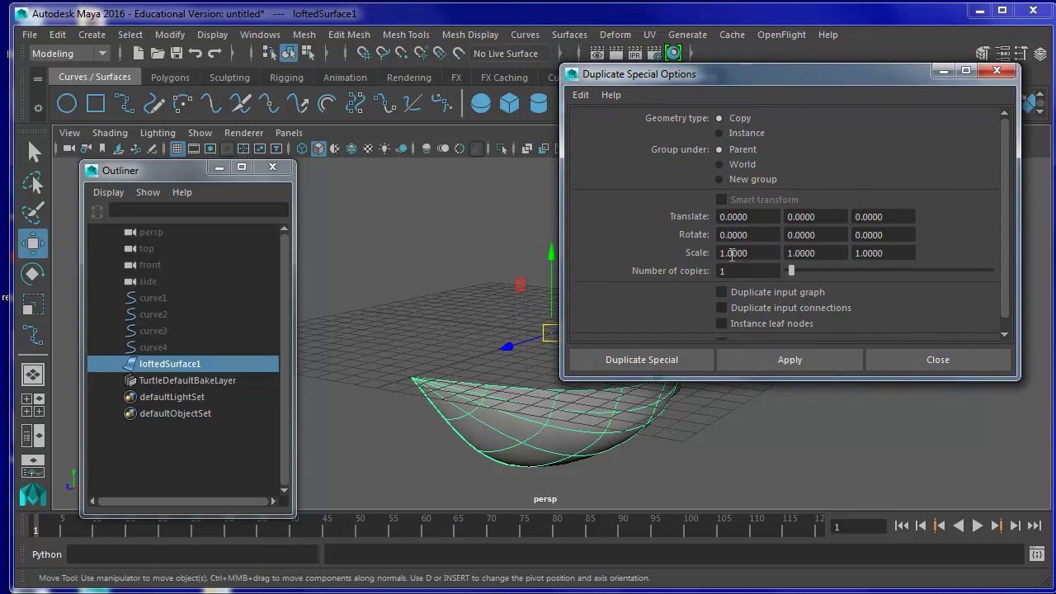
left_click(745, 255)
left_click(673, 359)
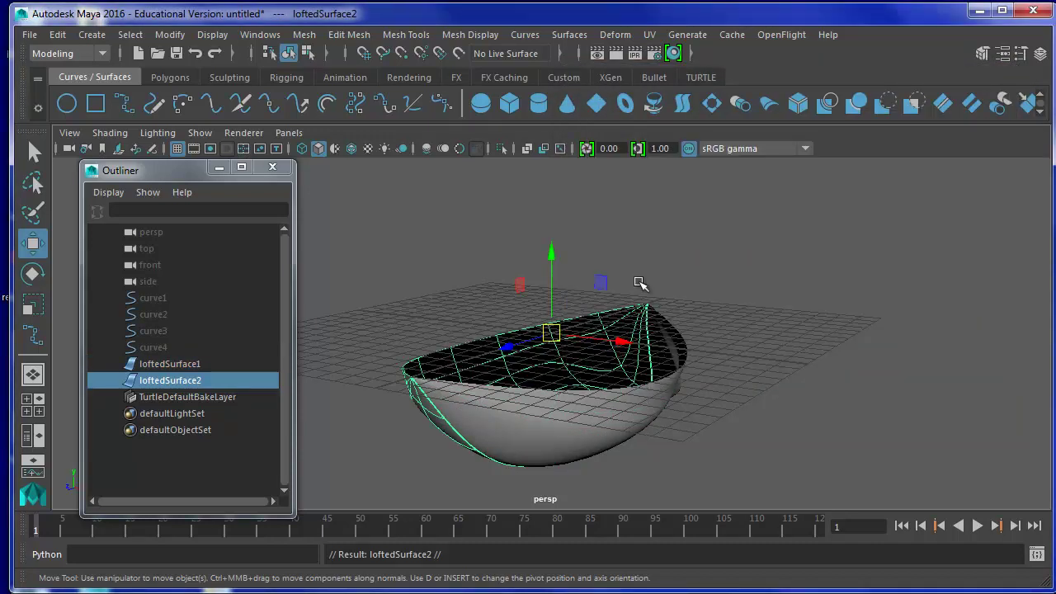
- Reverse loftedSurface2's surface direction so its inner face shades grey
left_click(570, 36)
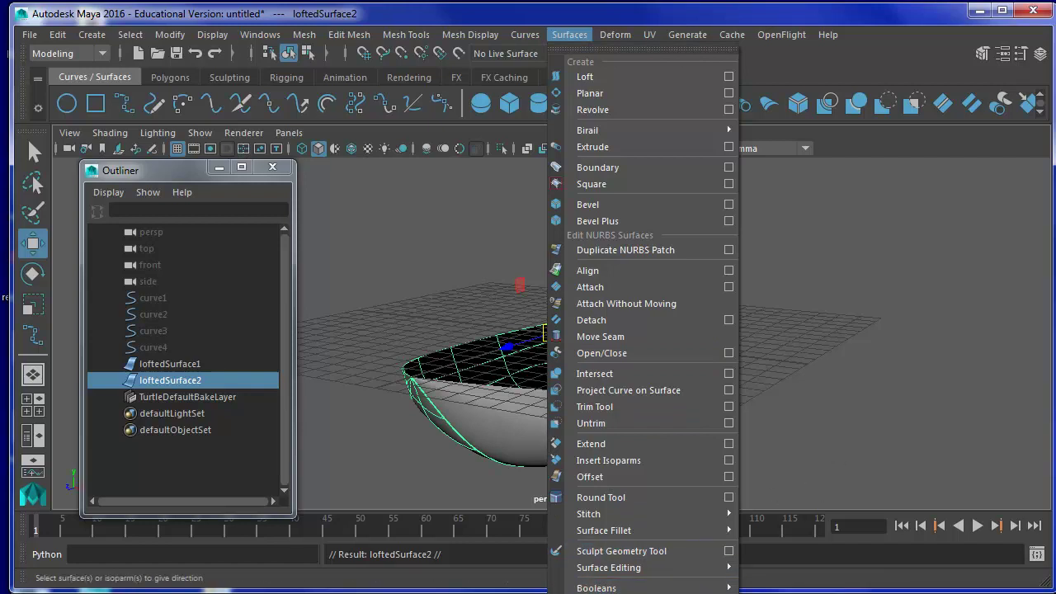
left_click(597, 48)
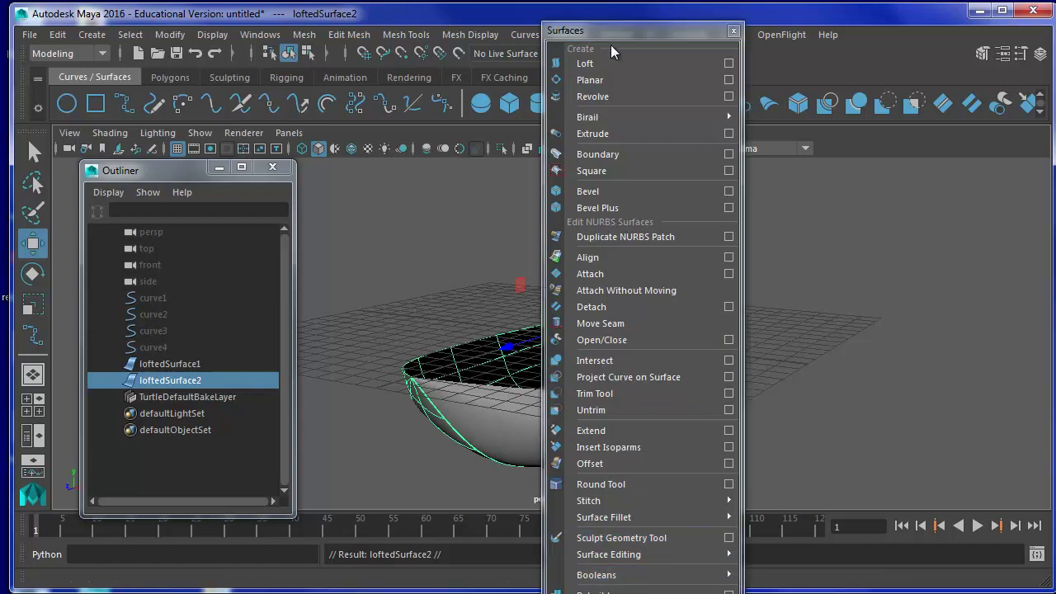
left_click_drag(610, 32, 649, 12)
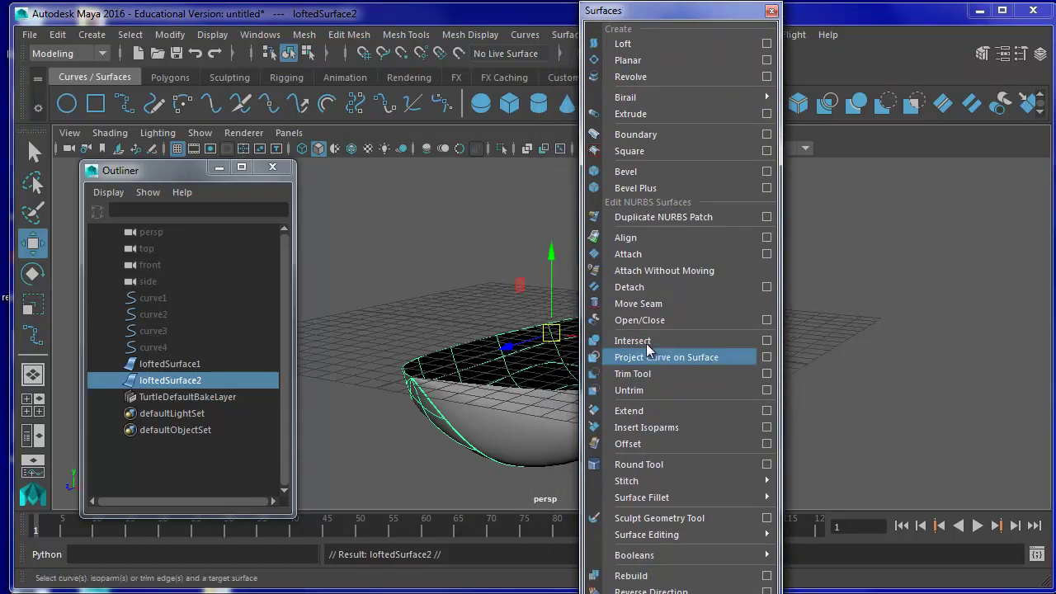
left_click_drag(701, 11, 705, 12)
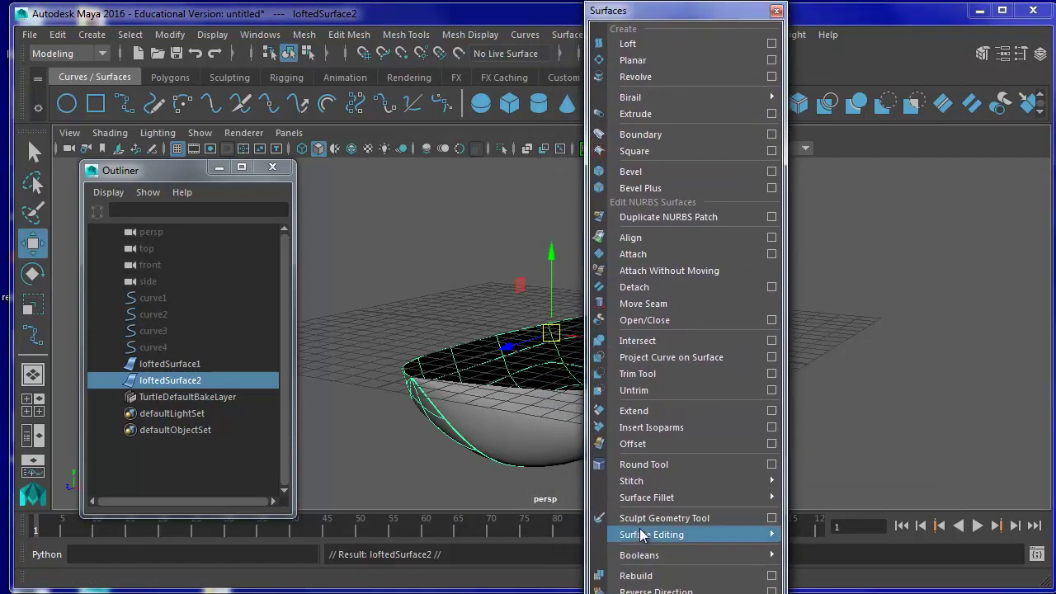
left_click(645, 591)
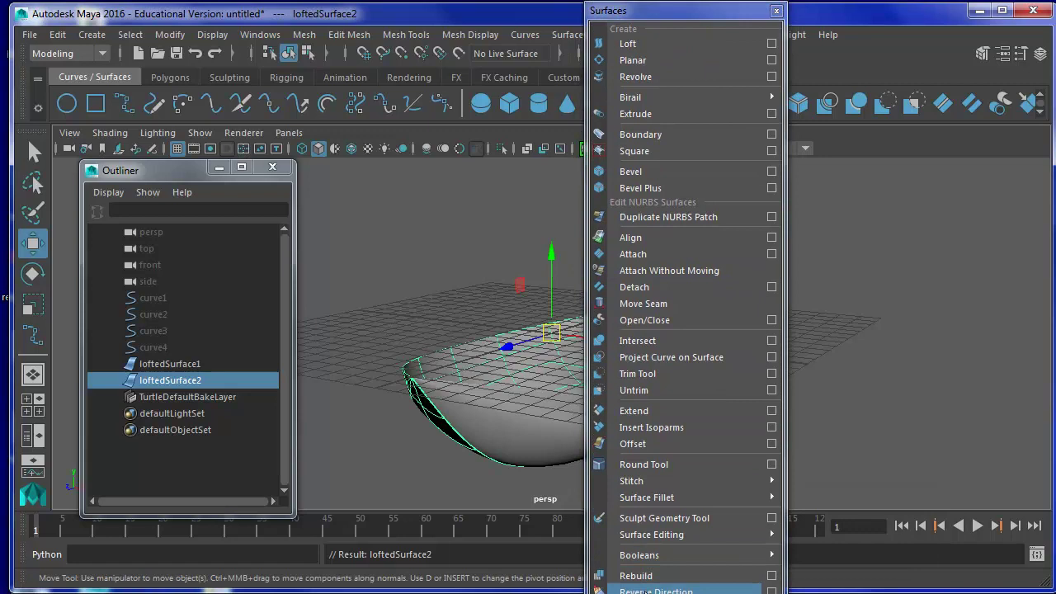
left_click(777, 10)
mouse_move(541, 396)
left_mouse_down("alt")
mouse_move(700, 353)
mouse_move(664, 399)
left_mouse_up("alt")
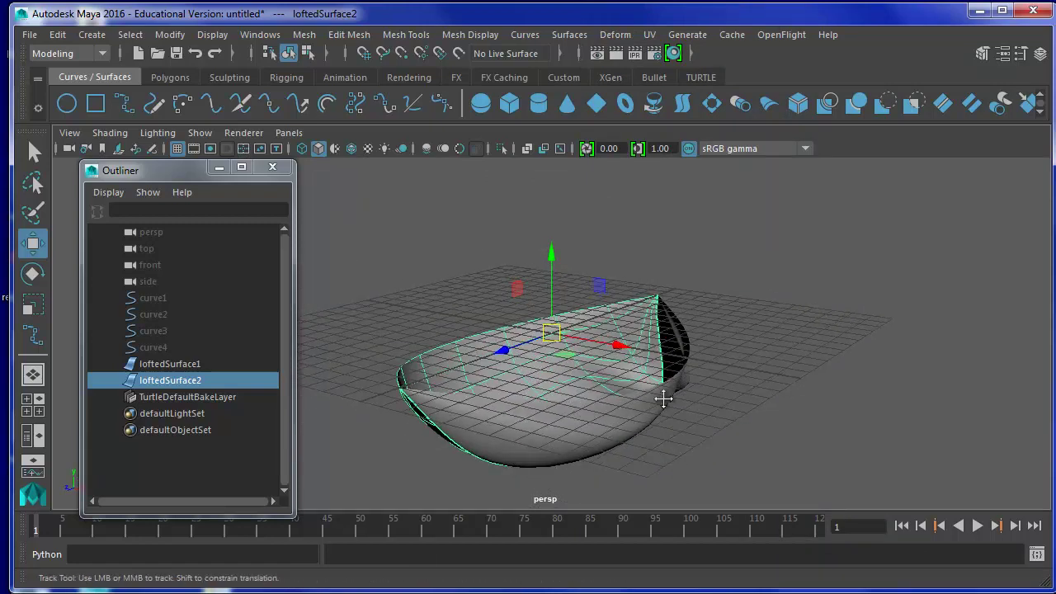
middle_click_drag(664, 399, 707, 318, "alt")
left_click_drag(671, 389, 657, 407, "alt")
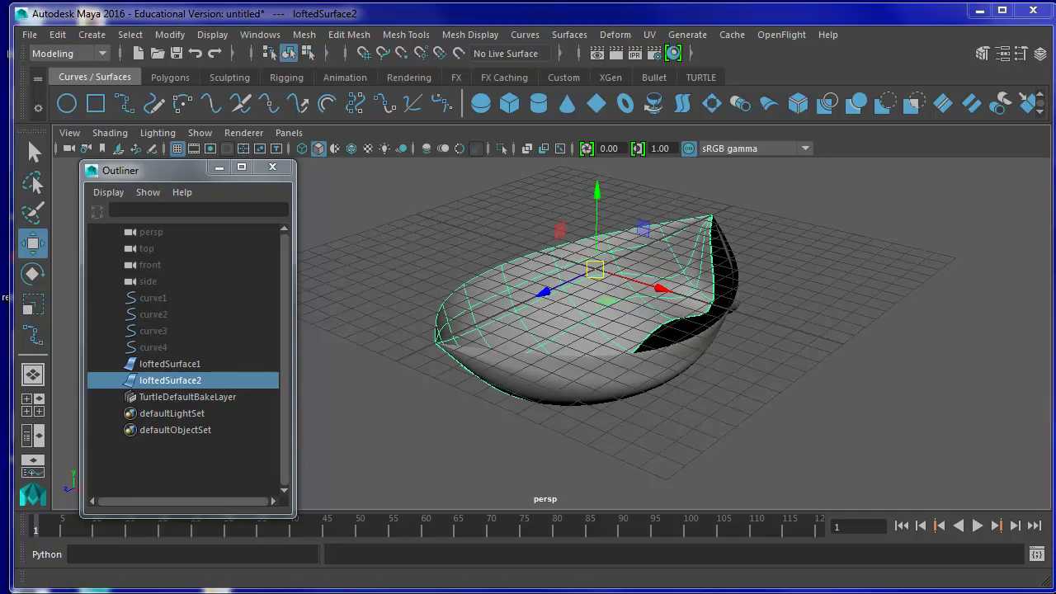
- Switch to isoparm selection and pick top-edge isoparms on the mirrored and original halves
right_click(509, 295)
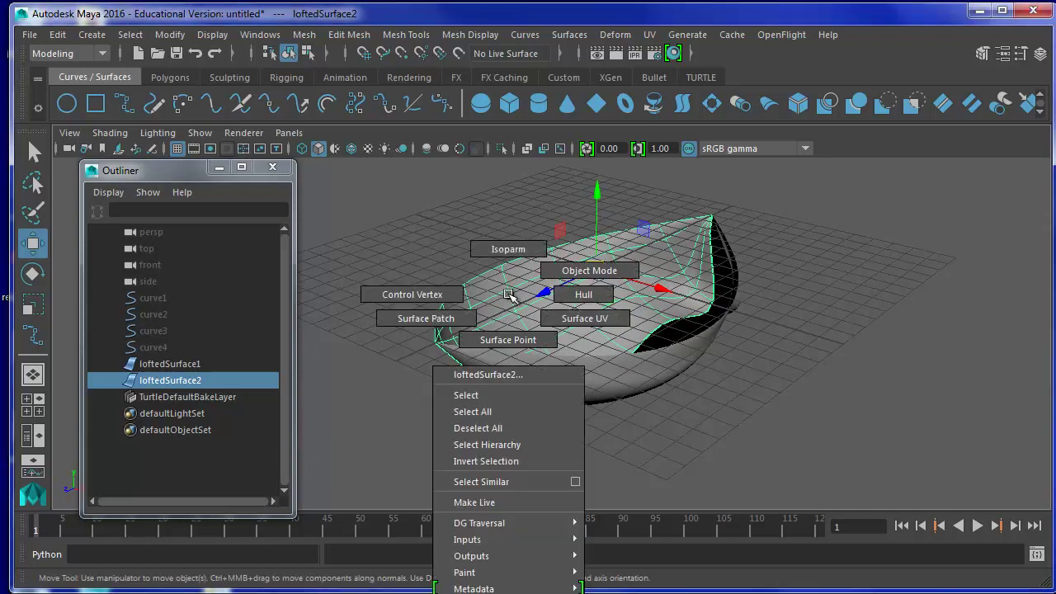
left_click(508, 250)
left_click(509, 259)
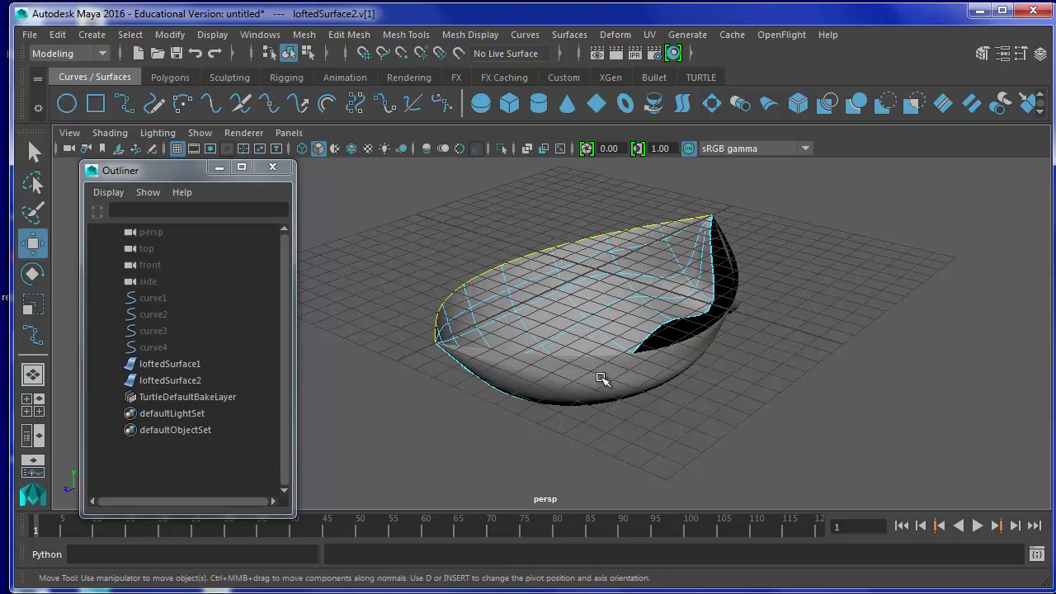
left_click(621, 385)
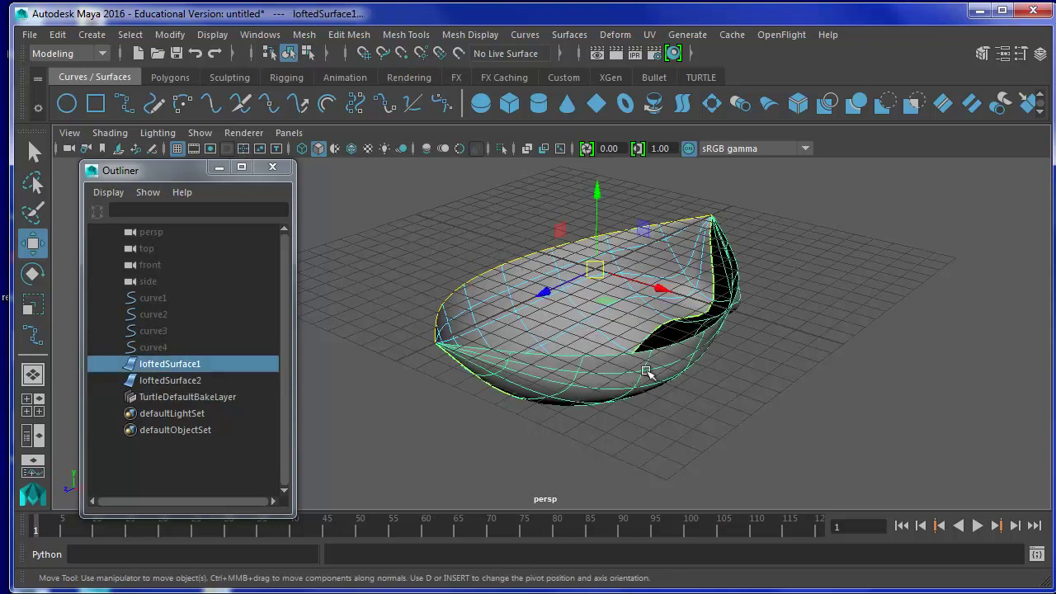
key("ctrl+z")
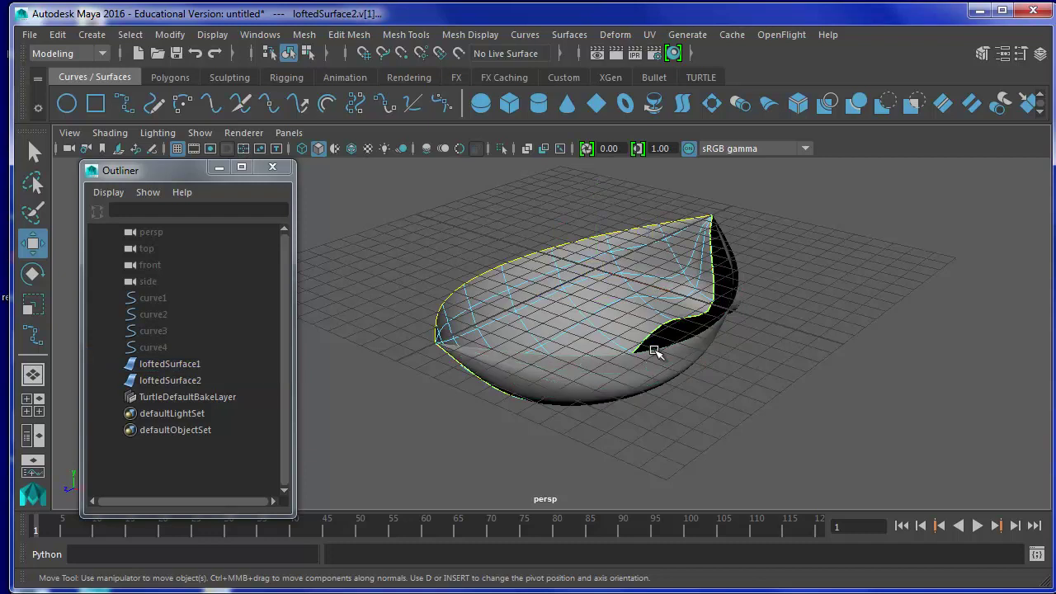
left_click(654, 347)
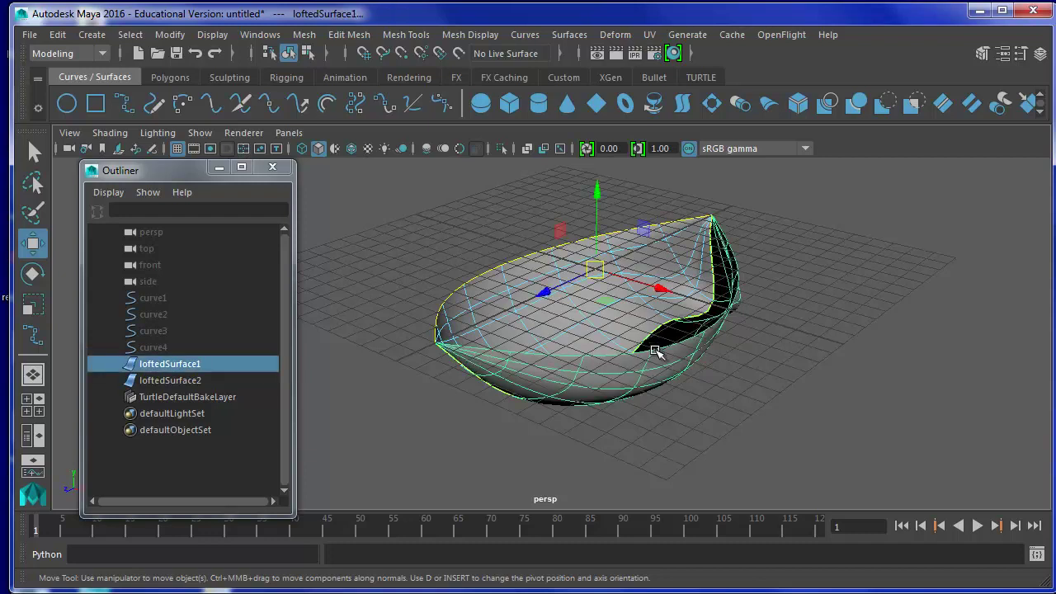
mouse_move(653, 363)
right_mouse_down()
mouse_move(659, 330)
mouse_move(658, 344)
right_mouse_up()
mouse_move(648, 361)
left_mouse_down("alt")
mouse_move(679, 401)
mouse_move(714, 405)
mouse_move(615, 384)
mouse_move(648, 426)
mouse_move(681, 325)
mouse_move(693, 331)
left_mouse_up("alt")
left_click(694, 353)
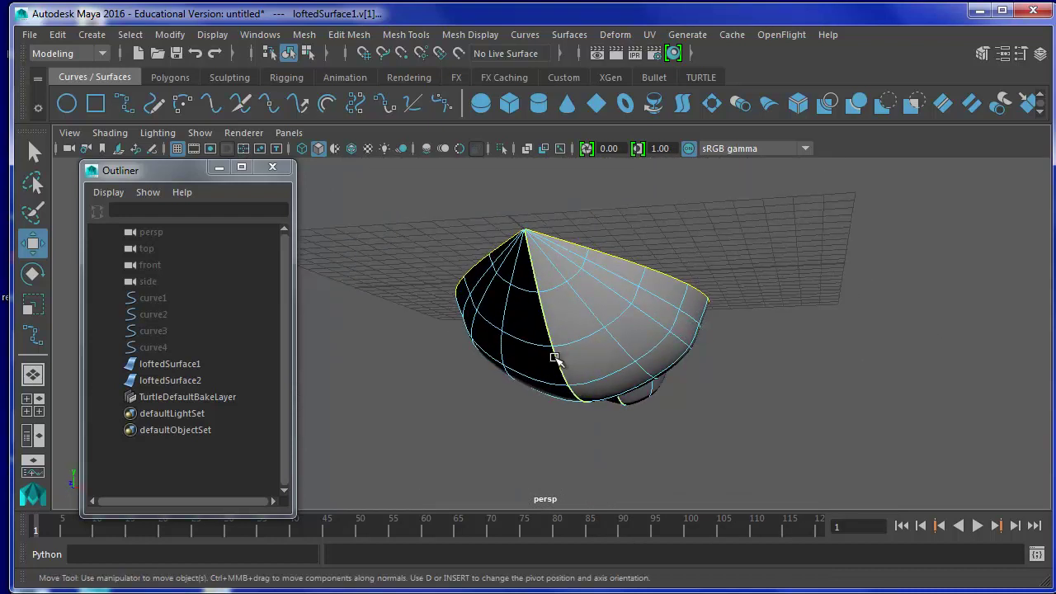
- Select the rim isoparm of loftedSurface1 together with the rim isoparm of loftedSurface2
left_click(621, 412)
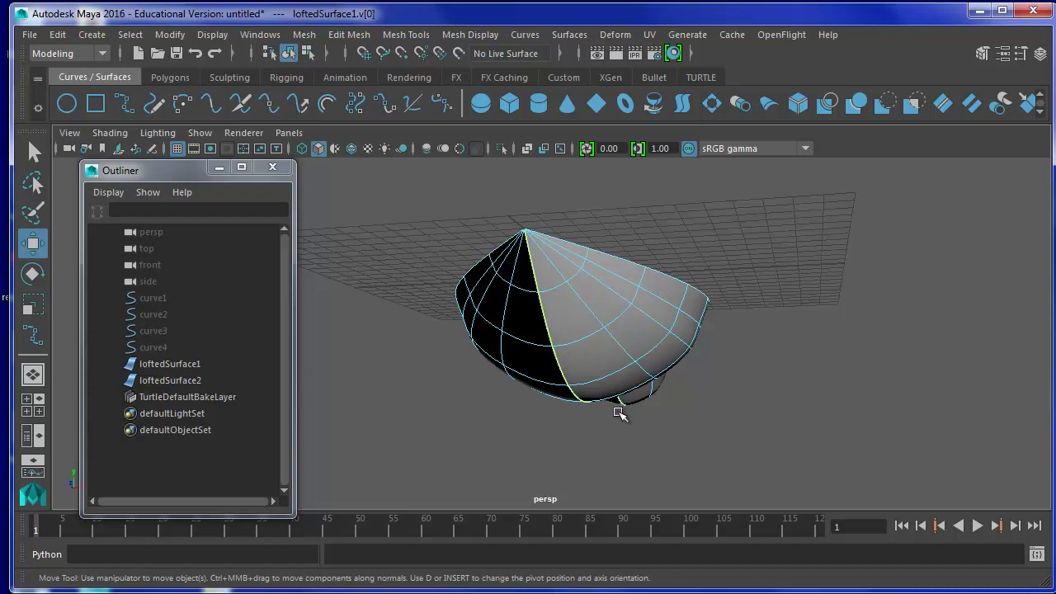
left_click(599, 434)
mouse_move(589, 441)
left_mouse_down("alt")
mouse_move(537, 467)
mouse_move(599, 358)
left_mouse_up("alt")
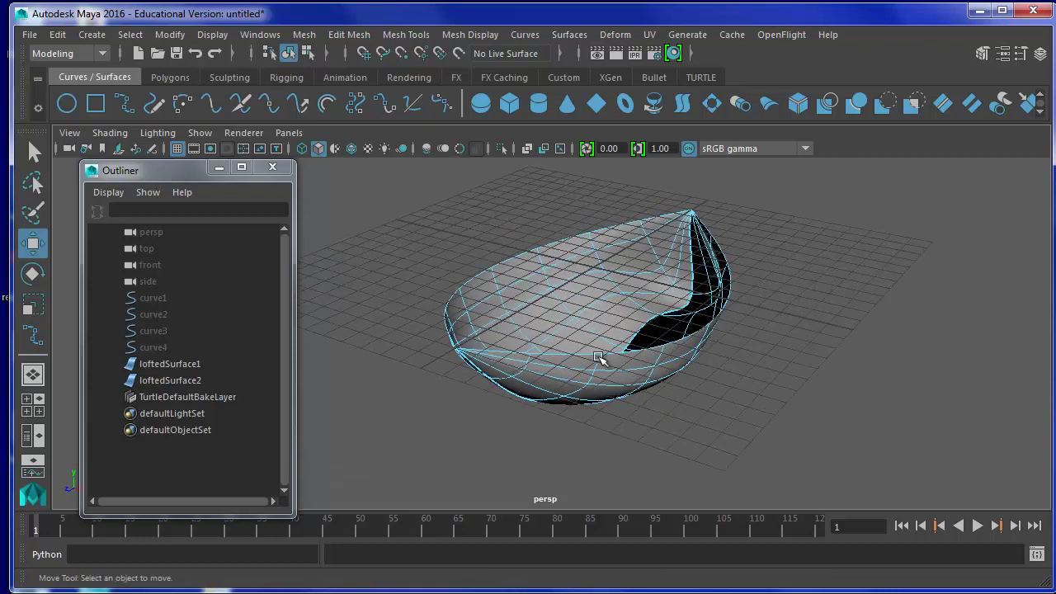
left_click(605, 351)
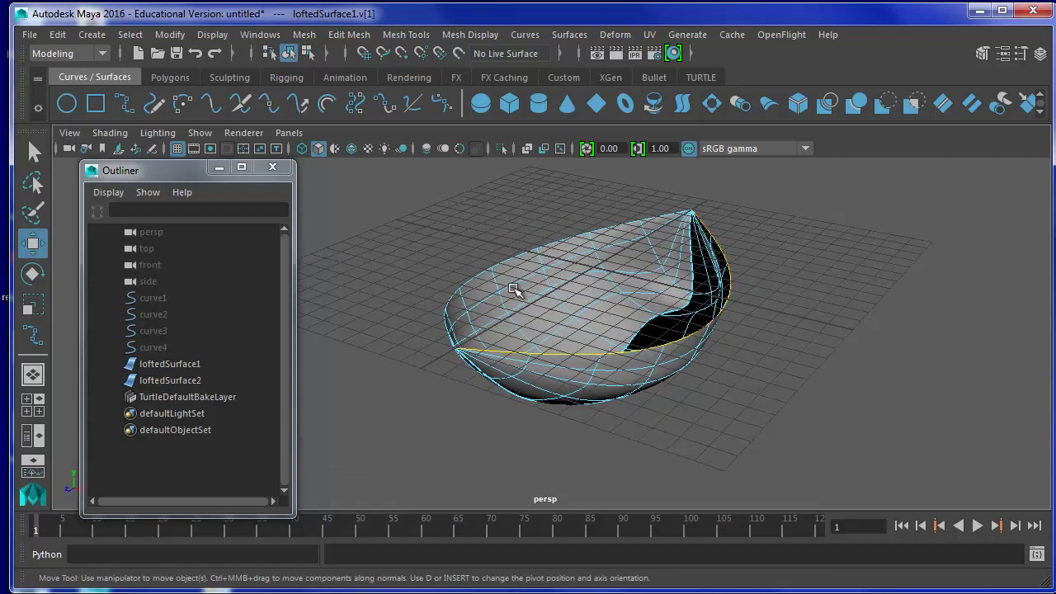
left_click(499, 261, "shift")
mouse_move(697, 396)
left_mouse_down("alt")
mouse_move(671, 424)
mouse_move(612, 250)
left_mouse_up("alt")
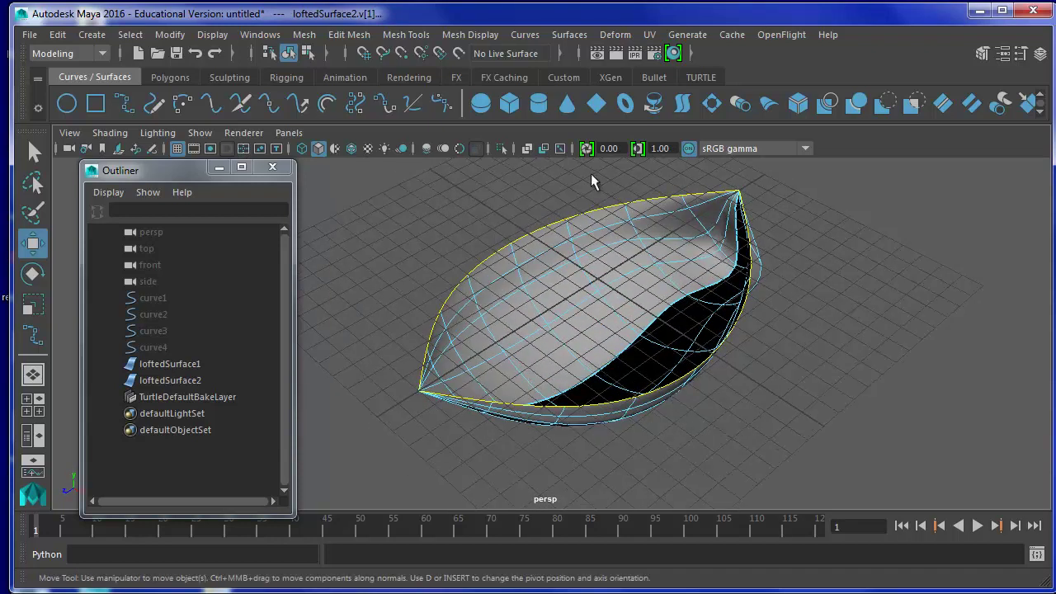
- Loft the two rim isoparms into deck surface loftedSurface3, then rebuild it
left_click(577, 31)
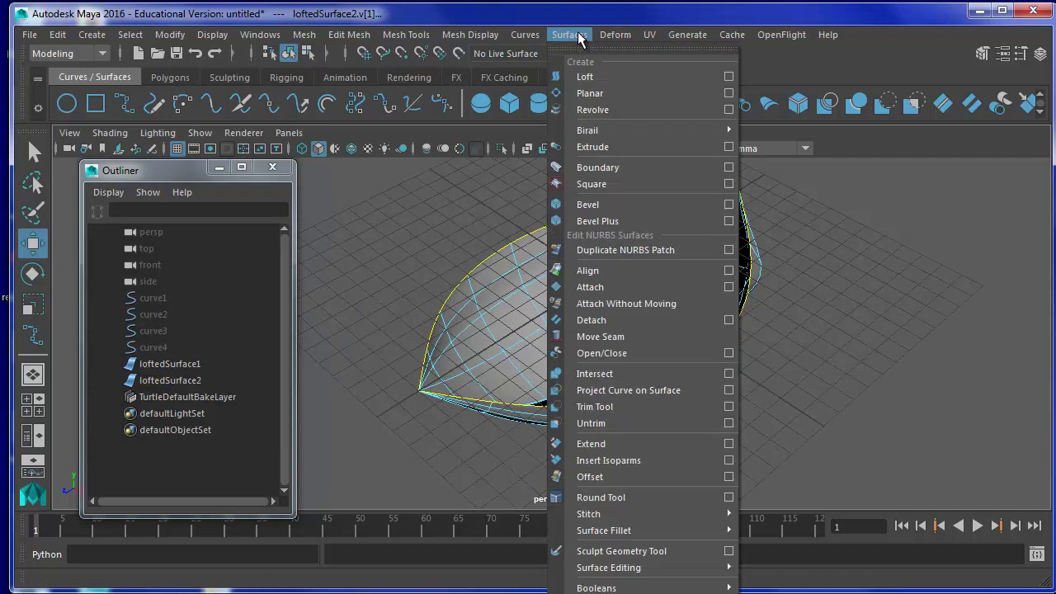
left_click(583, 74)
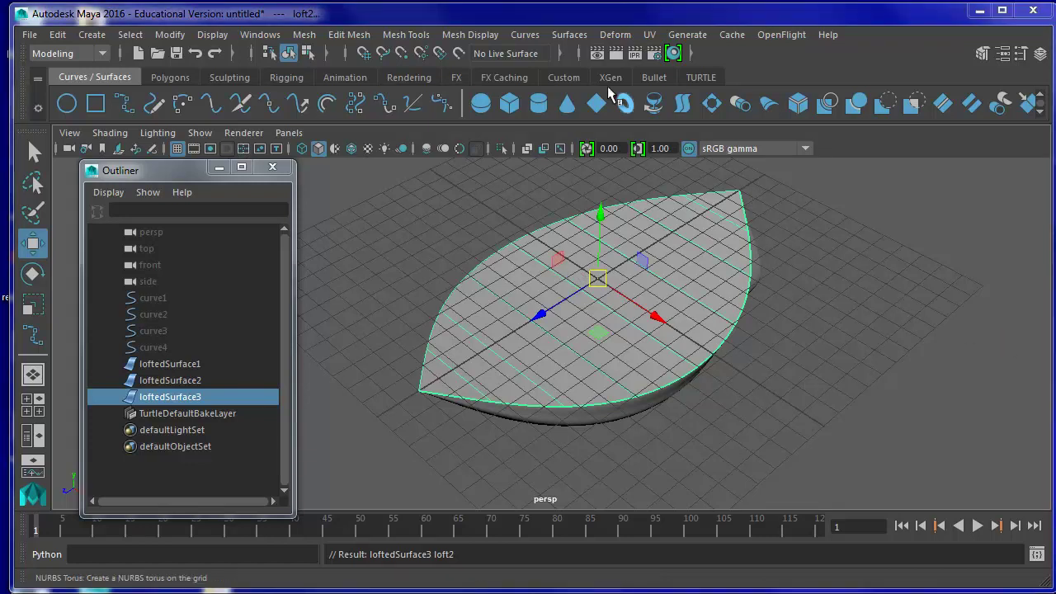
left_click(571, 34)
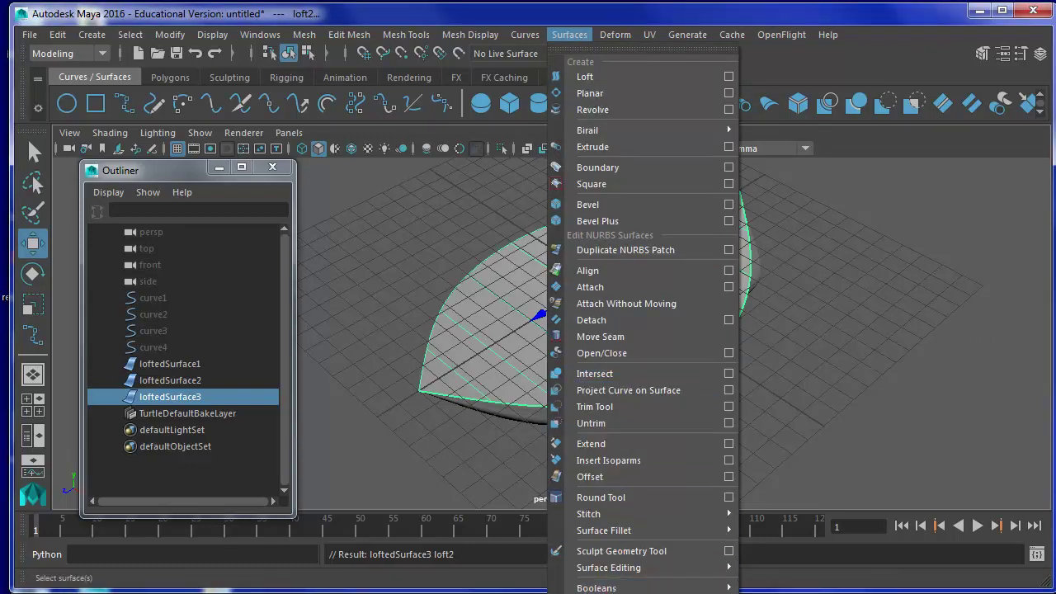
left_click(610, 591)
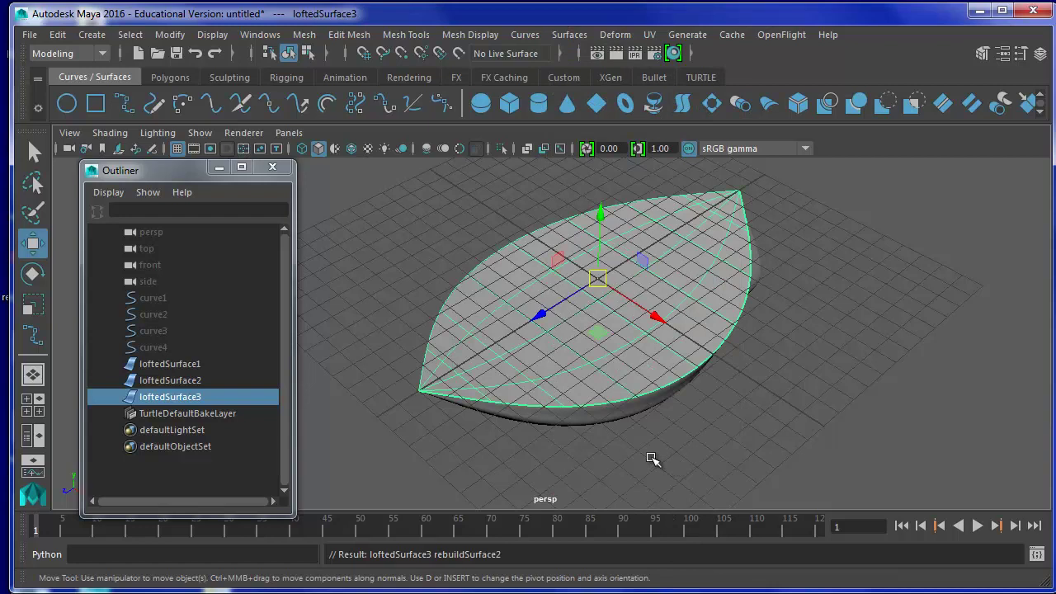
left_click_drag(641, 457, 729, 497, "alt")
- Hide the viewport grid and tumble to a top-down view of the deck surface
left_click_drag(731, 417, 736, 427, "alt")
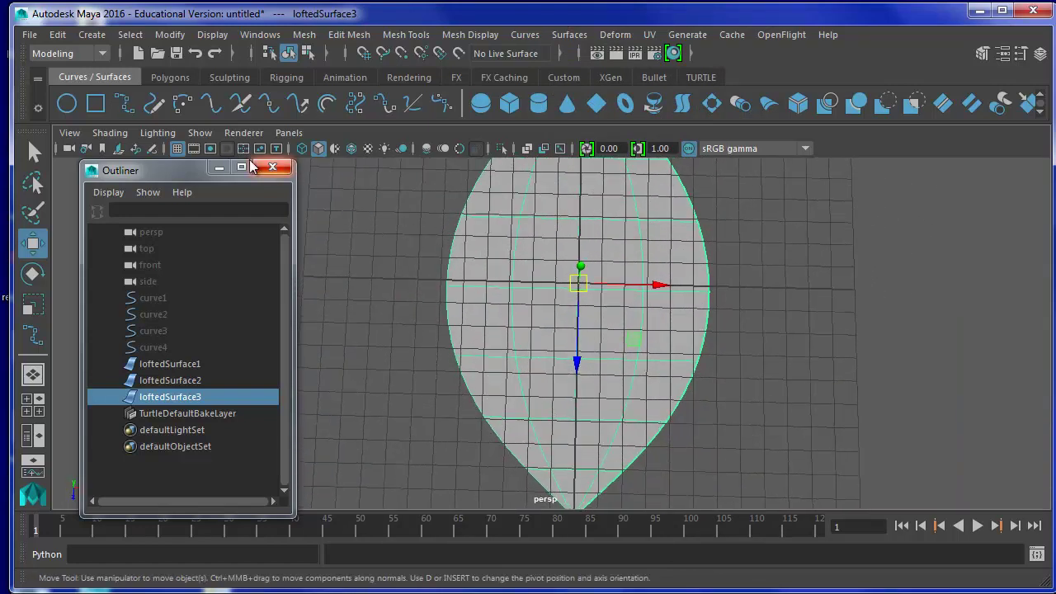
left_click(177, 149)
mouse_move(904, 470)
left_mouse_down("alt")
mouse_move(768, 372)
mouse_move(776, 379)
left_mouse_up("alt")
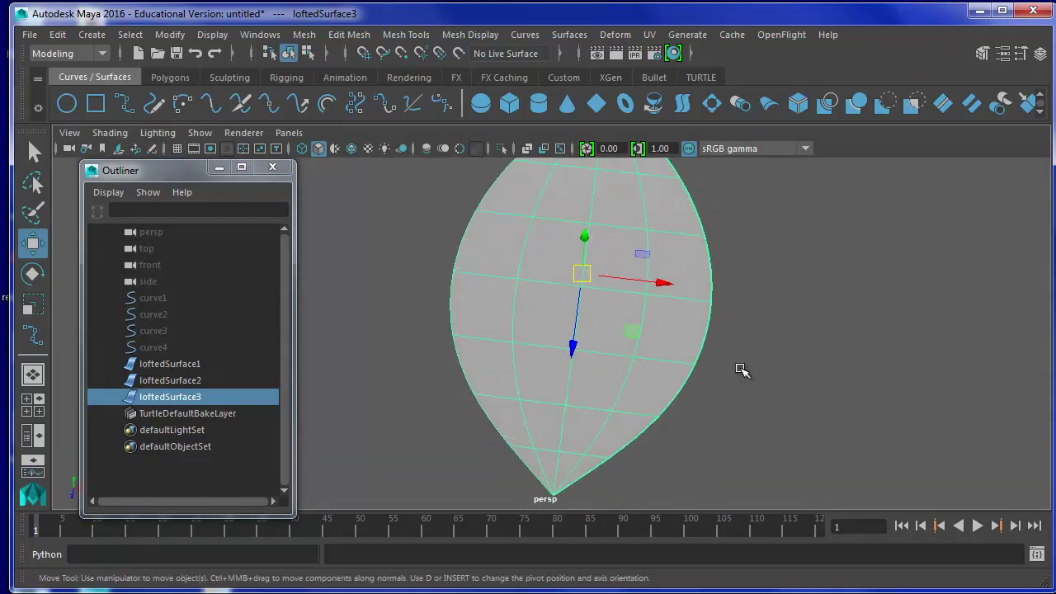
- Mark isoparm positions near the right and left deck edges and insert them into loftedSurface3
right_click_drag(679, 356, 665, 310)
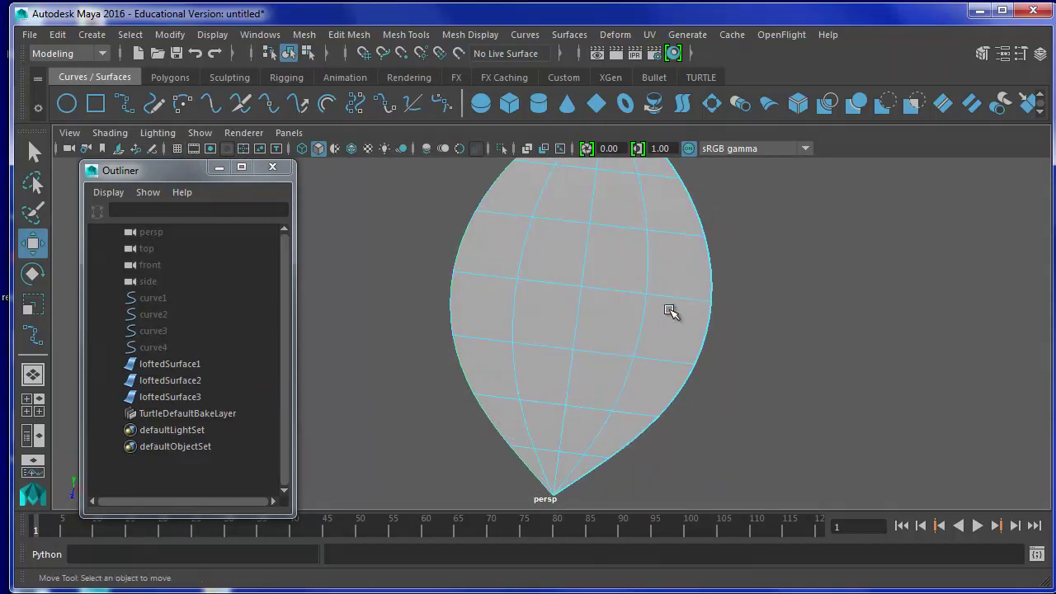
left_click(704, 330)
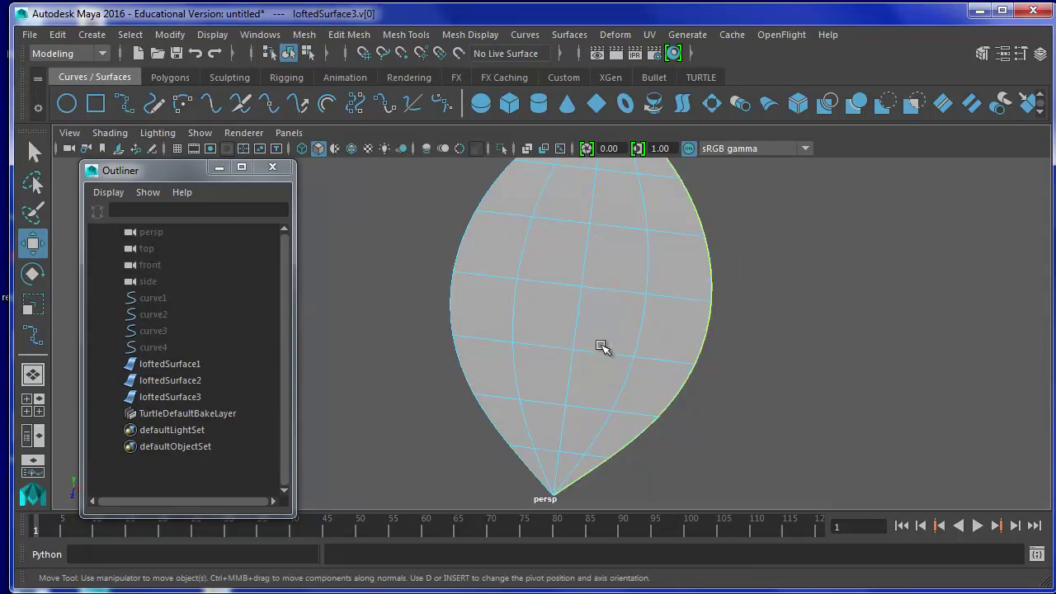
left_click_drag(686, 376, 656, 369)
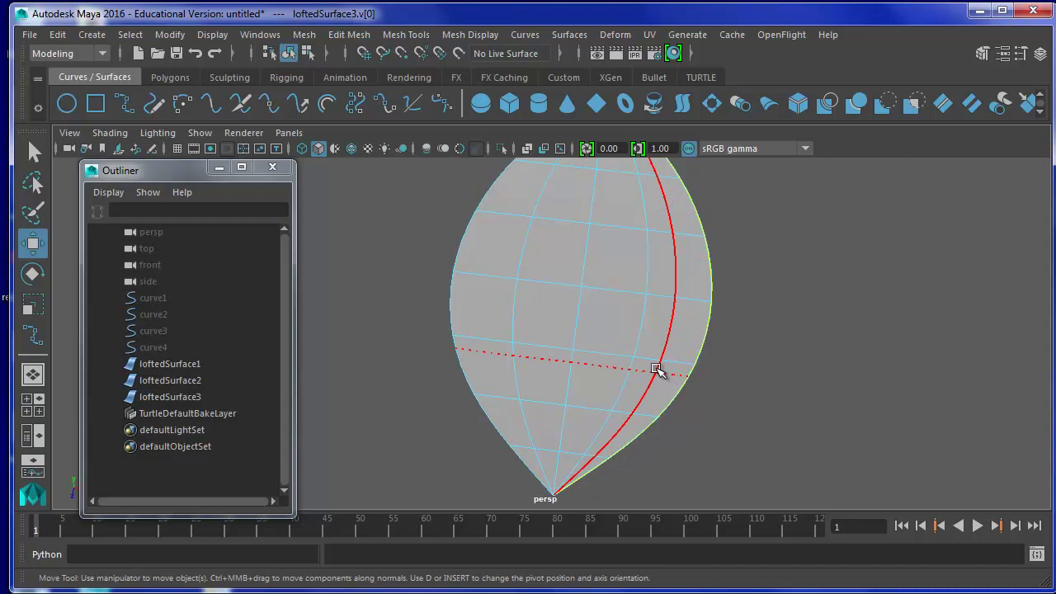
left_click_drag(656, 369, 662, 370)
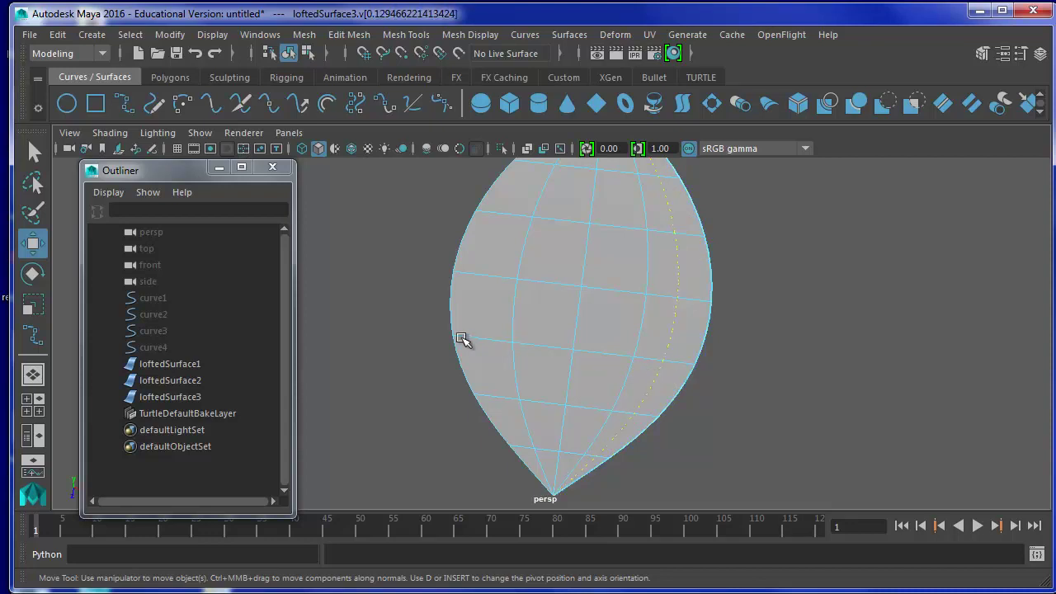
left_click_drag(452, 339, 479, 339, "shift")
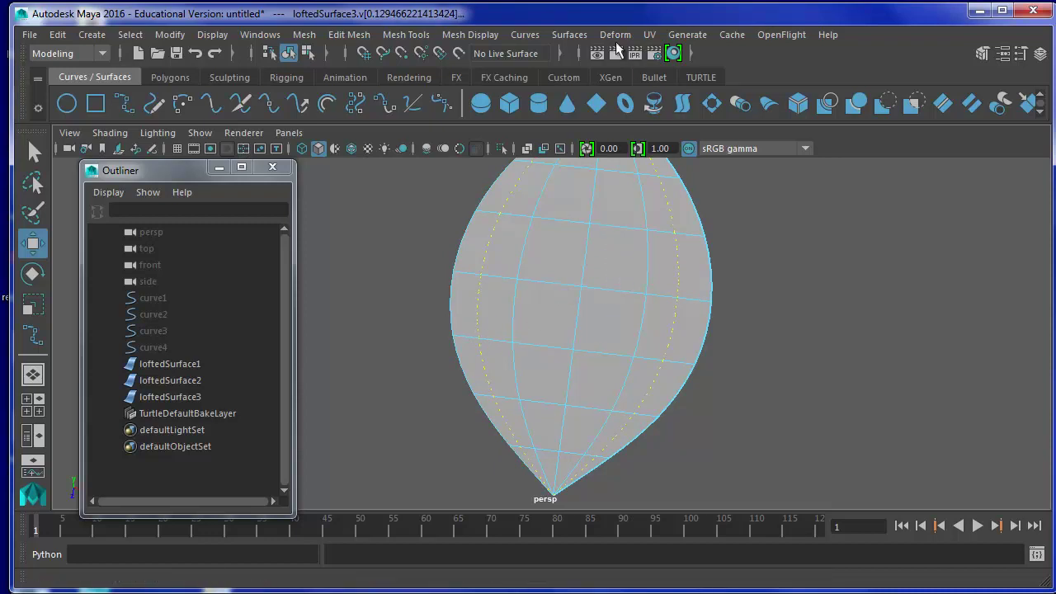
left_click(569, 34)
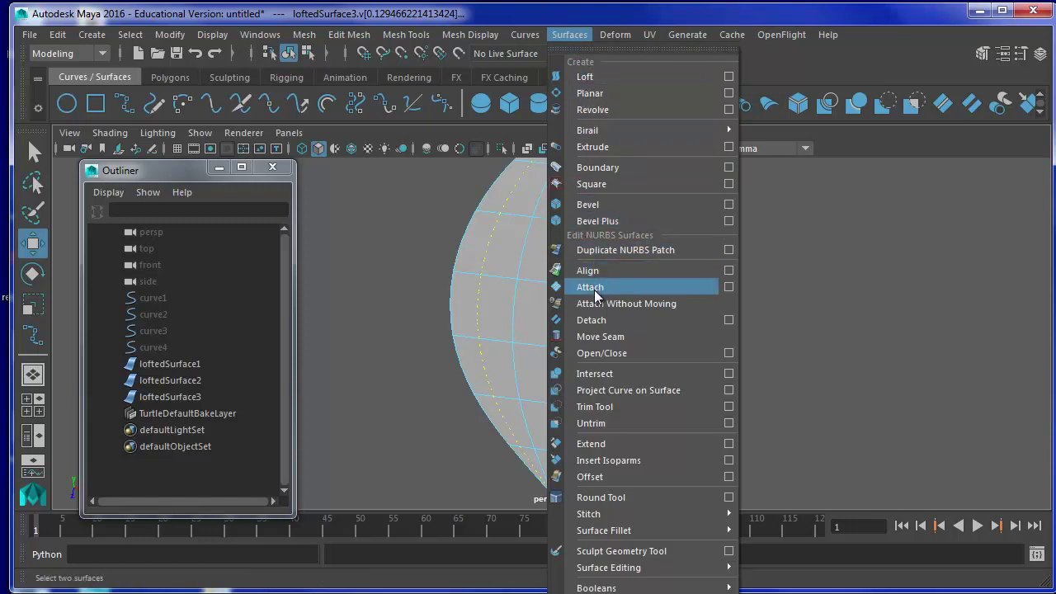
left_click(604, 462)
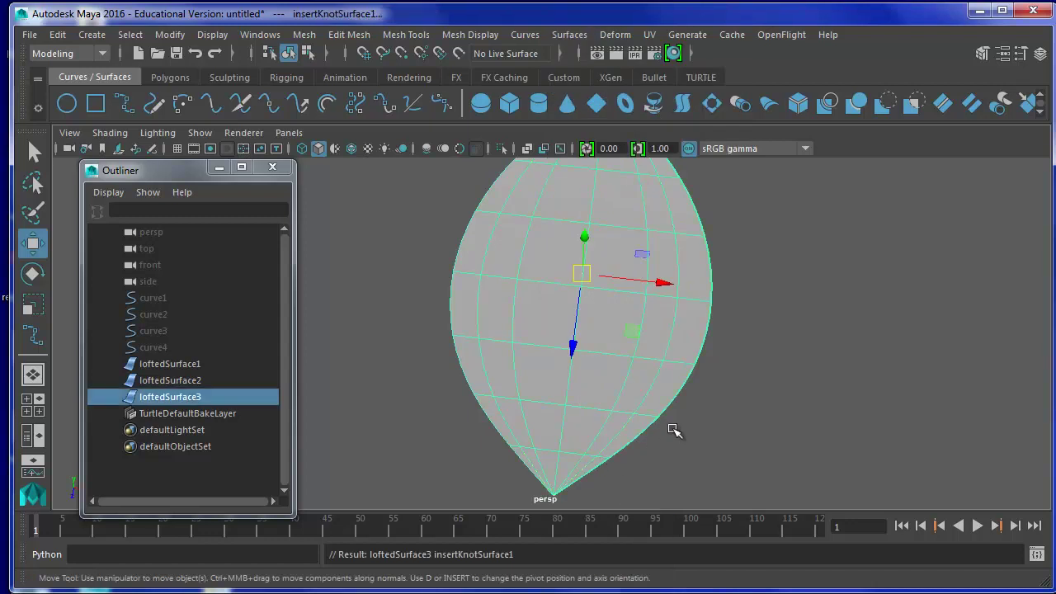
- Lift loftedSurface3 about 1 unit above the hull rims from a side view, then inspect it
left_click_drag(651, 438, 551, 388, "alt")
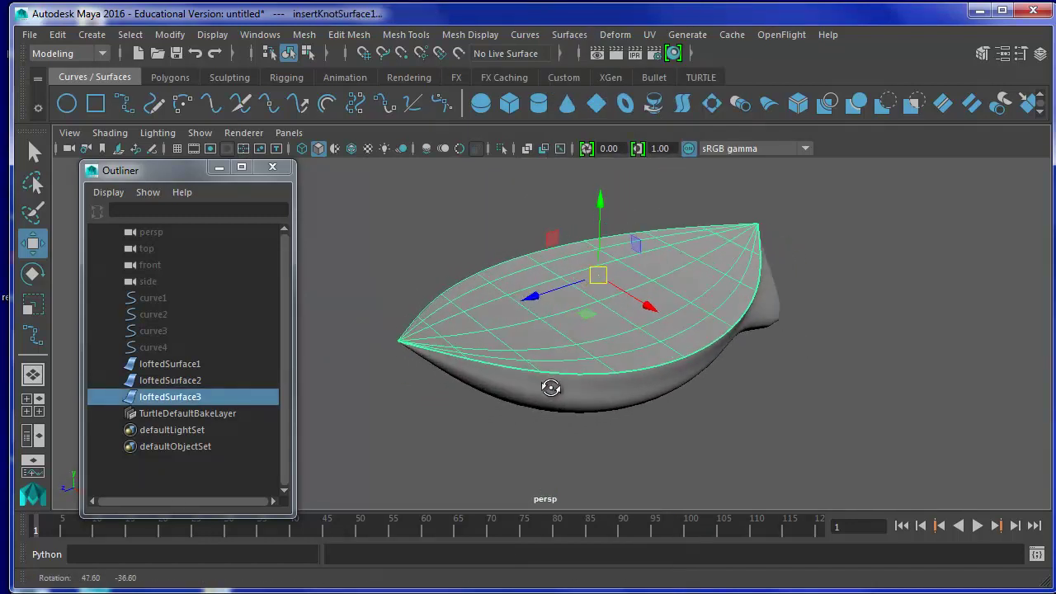
left_click_drag(642, 369, 630, 405, "alt")
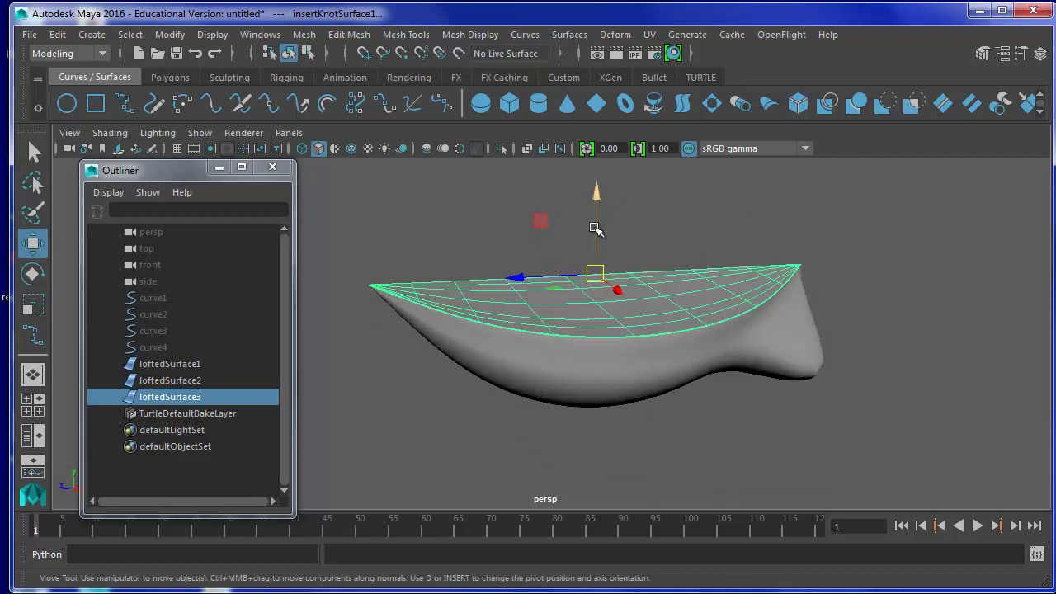
left_click_drag(598, 230, 595, 206)
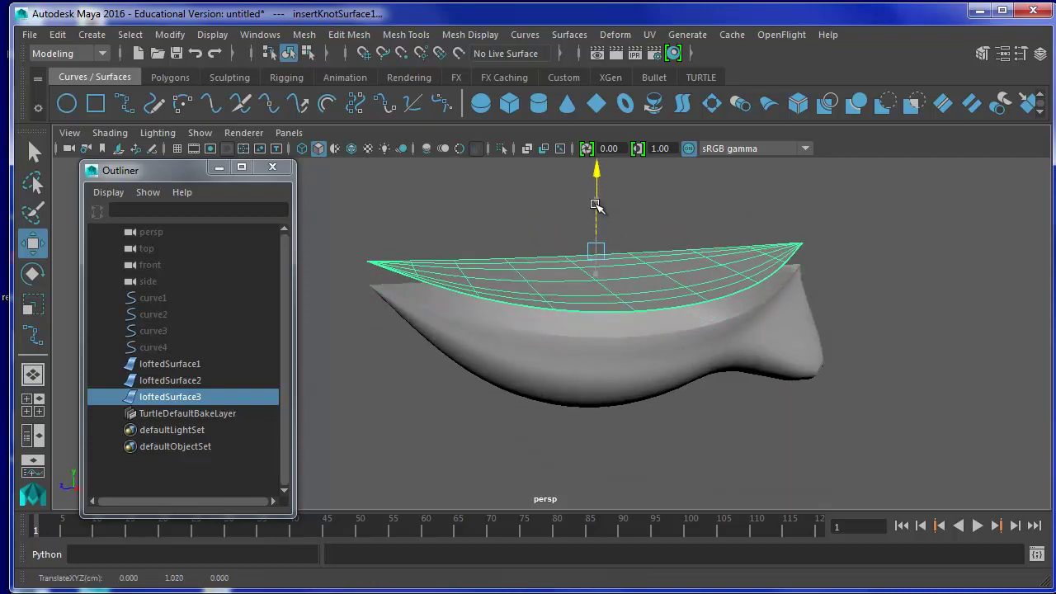
mouse_move(550, 360)
left_mouse_down("alt")
mouse_move(618, 350)
mouse_move(624, 368)
mouse_move(766, 368)
mouse_move(627, 372)
mouse_move(603, 419)
mouse_move(707, 438)
mouse_move(697, 485)
left_mouse_up("alt")
key("bracketleft")
key("bracketleft")
key("bracketleft")
key("bracketleft")
right_click_drag(578, 250, 495, 246)
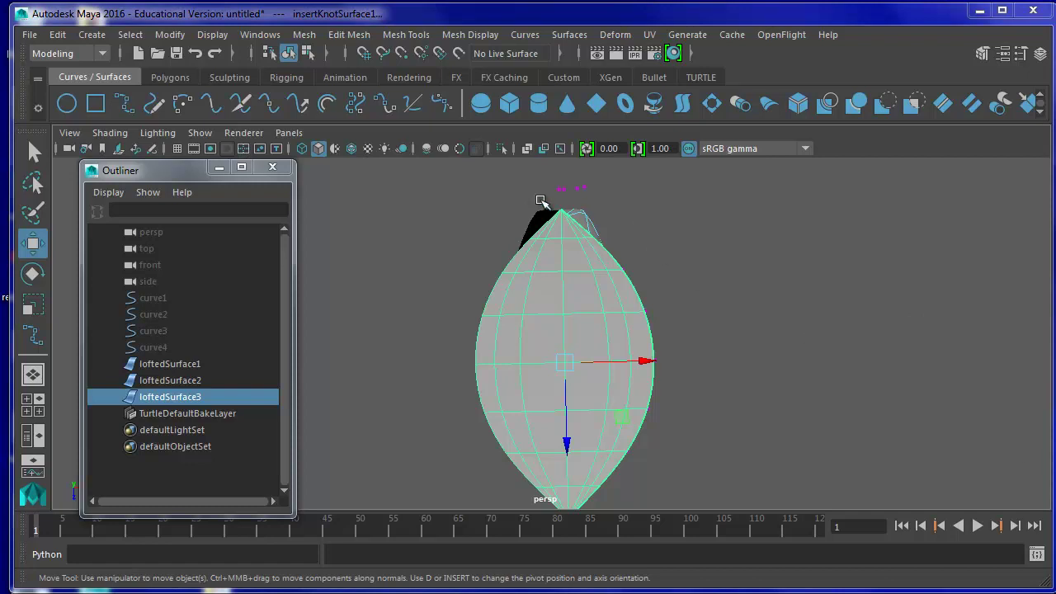
- Select loftedSurface3 and display its control vertices for editing
left_click_drag(511, 192, 615, 241)
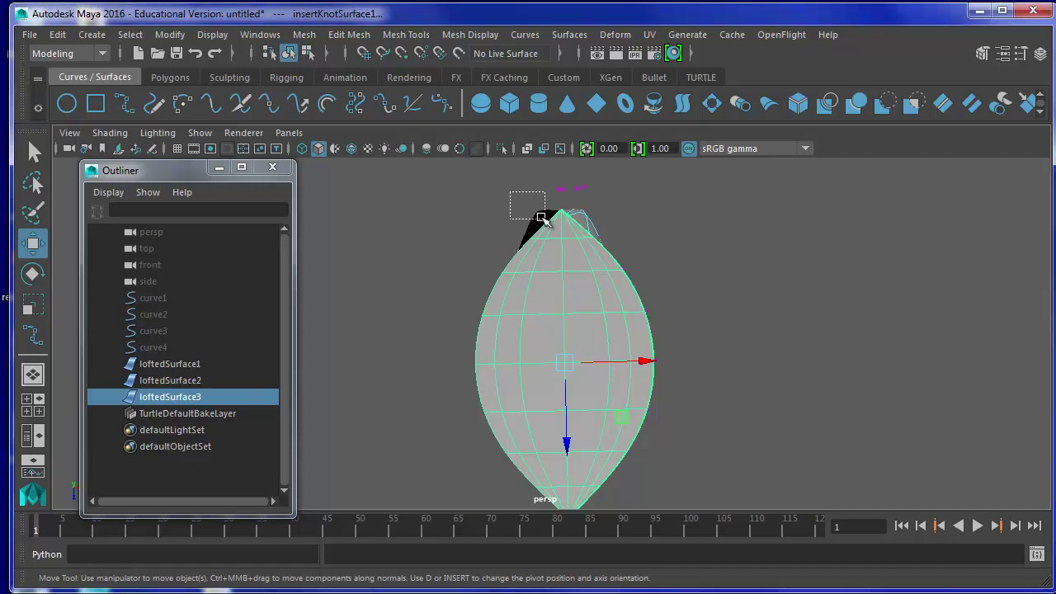
left_click(678, 297)
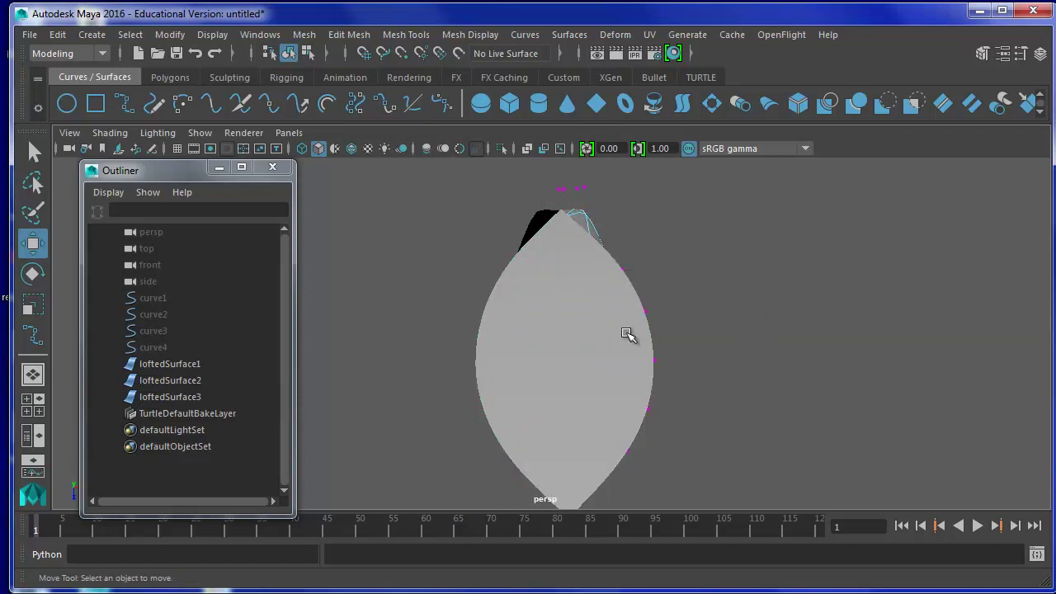
right_click_drag(636, 333, 482, 345)
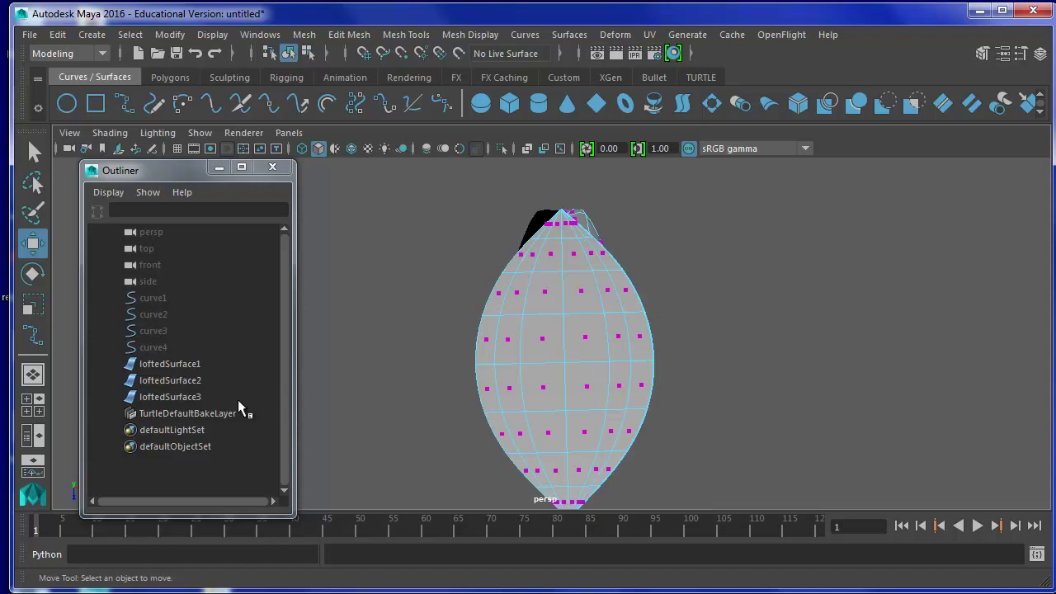
left_click(176, 396)
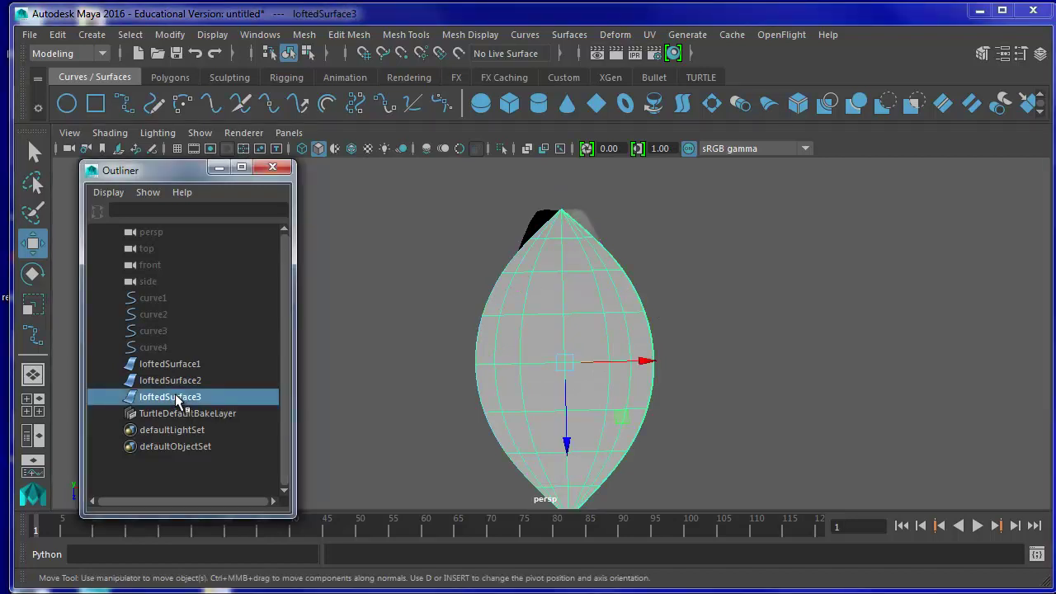
right_click_drag(532, 330, 462, 324)
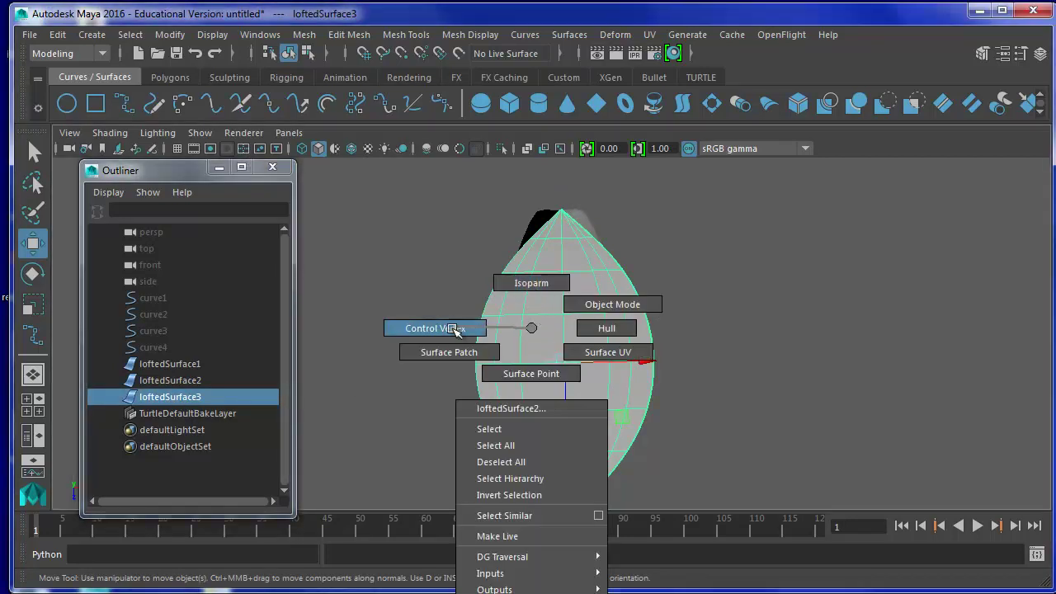
left_click(679, 306)
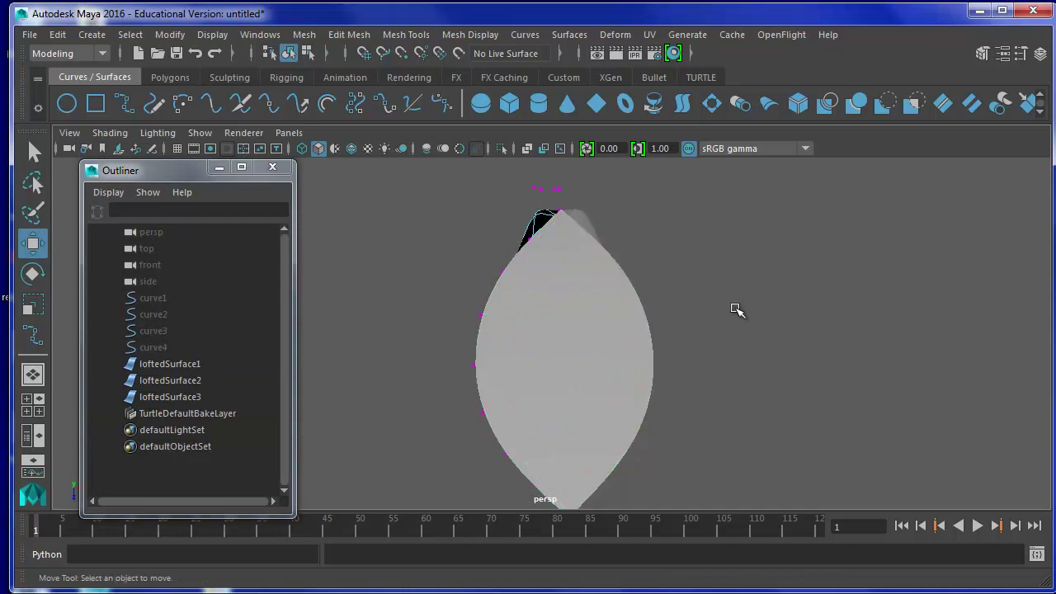
left_click_drag(767, 380, 575, 304, "alt")
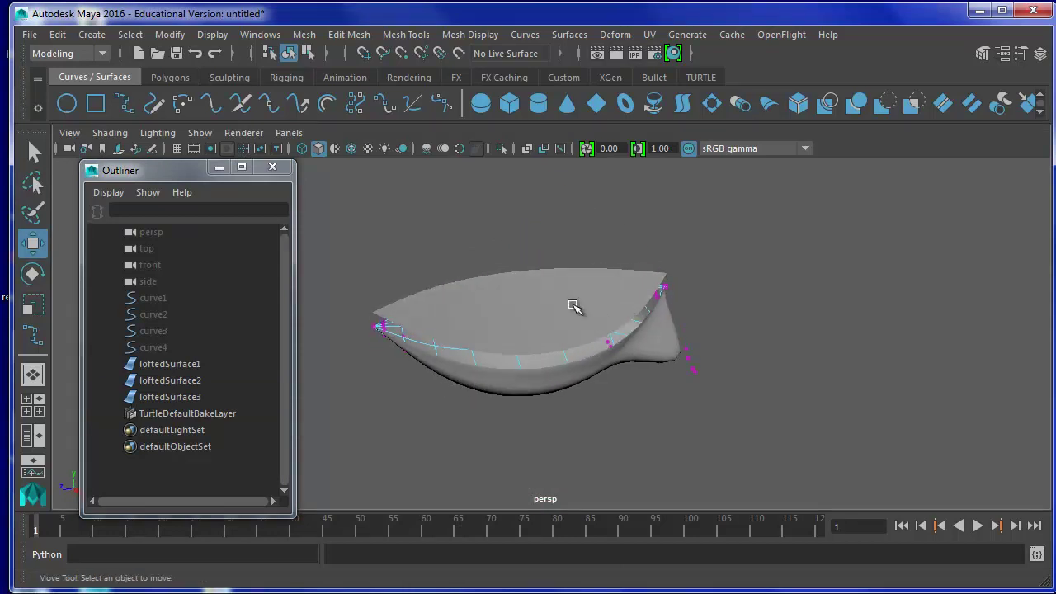
left_click(570, 345)
right_click_drag(591, 322, 518, 320)
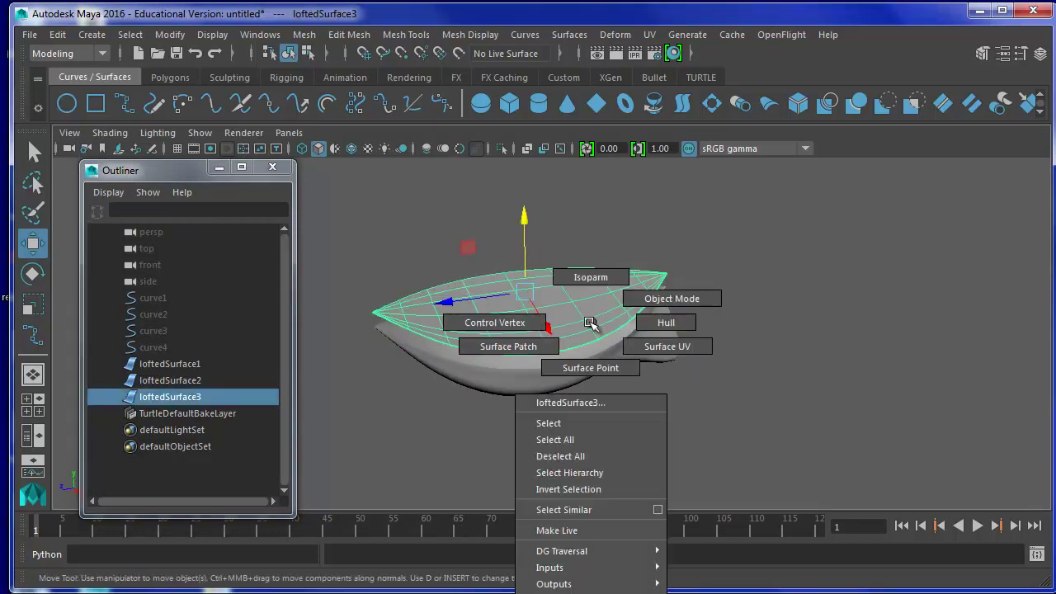
mouse_move(467, 405)
left_mouse_down("alt")
mouse_move(668, 366)
mouse_move(643, 371)
mouse_move(644, 328)
left_mouse_up("alt")
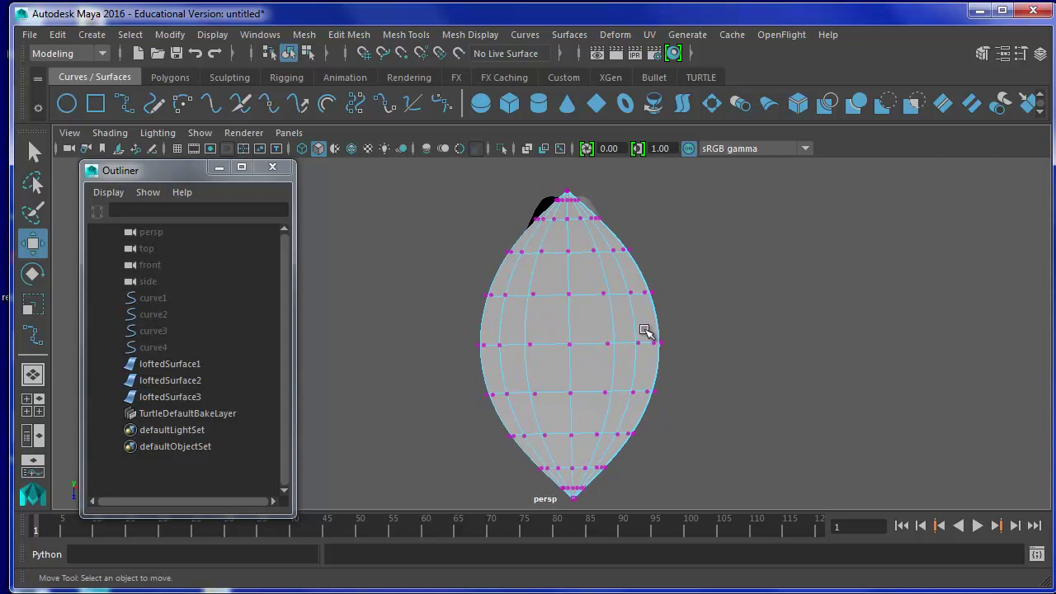
- Select the deck surface's top-tip and bottom-row control vertices
left_click_drag(529, 178, 600, 217)
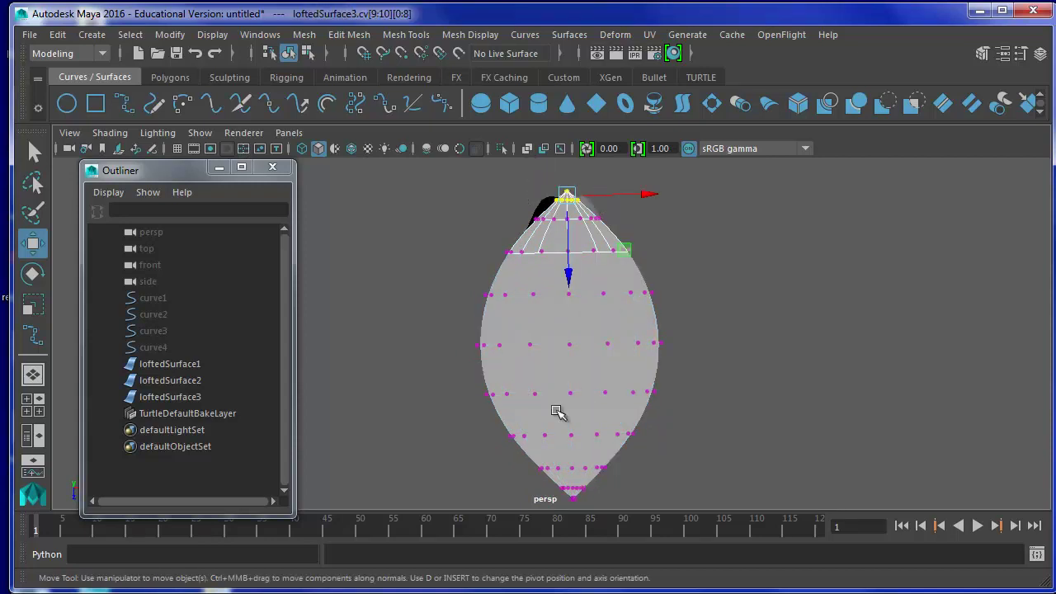
left_click_drag(530, 472, 615, 513, "shift")
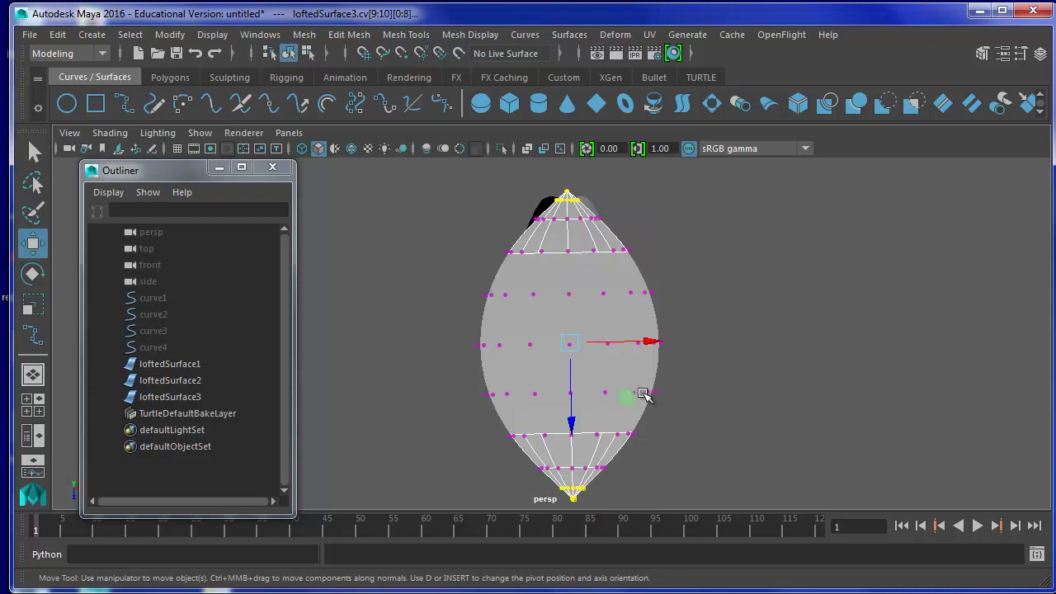
scroll(636, 290, "up", 1)
scroll(627, 292, "up", 1)
middle_click_drag(576, 286, 580, 370, "alt")
left_click_drag(547, 244, 562, 270)
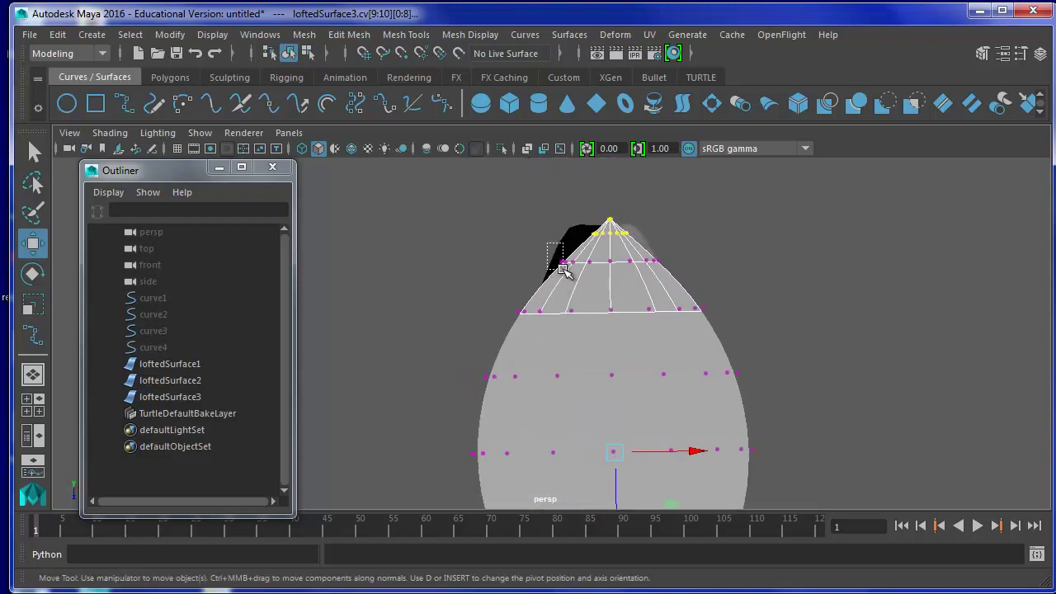
- Add the left and right edge control vertices to the rim selection
left_click_drag(497, 301, 520, 322, "shift")
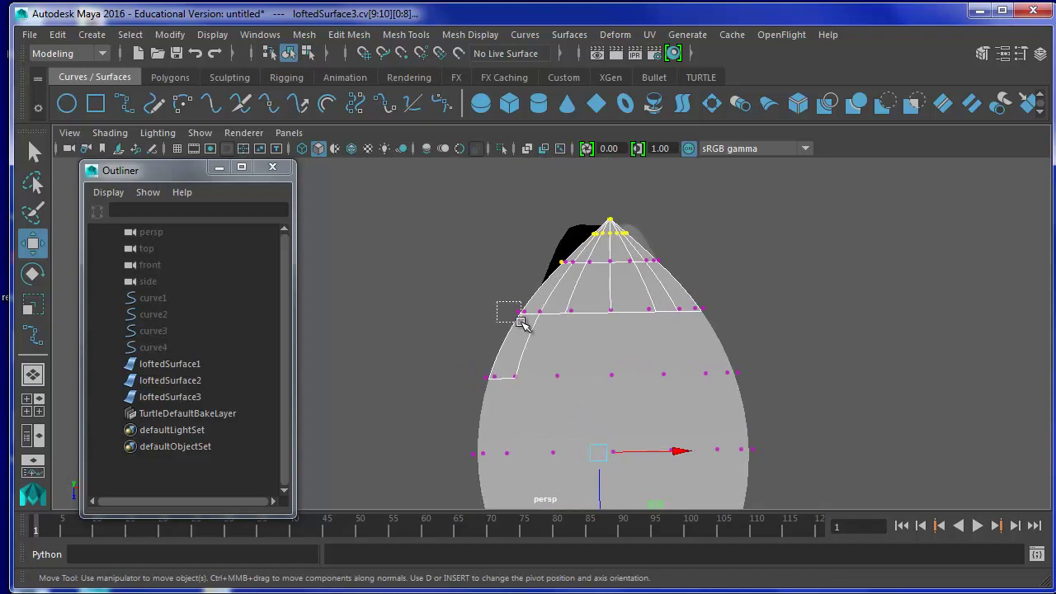
left_click_drag(456, 359, 499, 405, "shift")
left_click_drag(442, 437, 476, 474, "shift")
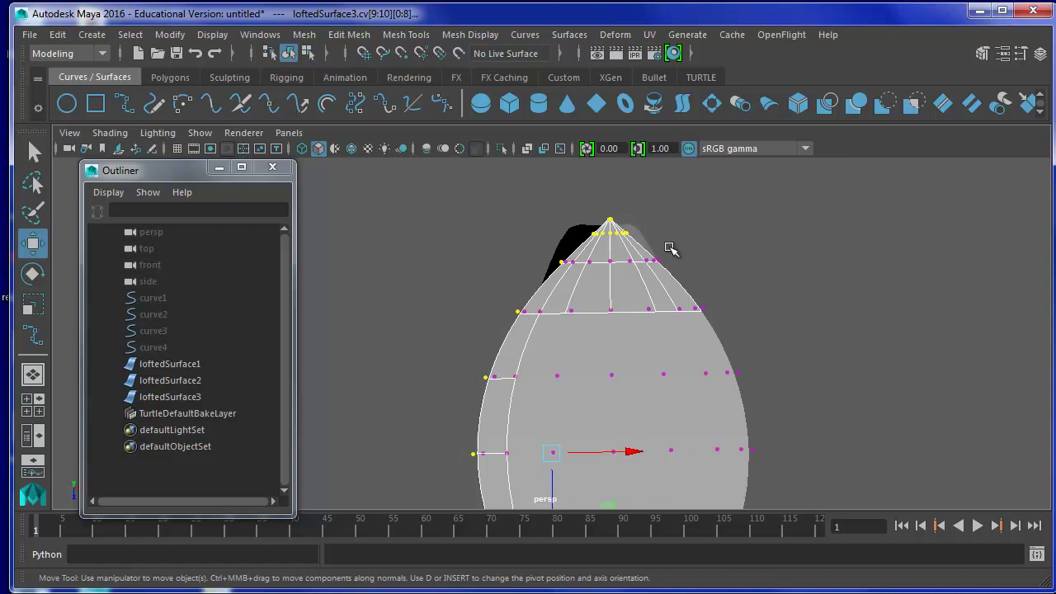
left_click_drag(656, 246, 720, 316, "shift")
left_click_drag(729, 353, 753, 382, "shift")
left_click_drag(757, 449, 759, 454, "shift")
middle_click_drag(759, 454, 755, 282, "alt")
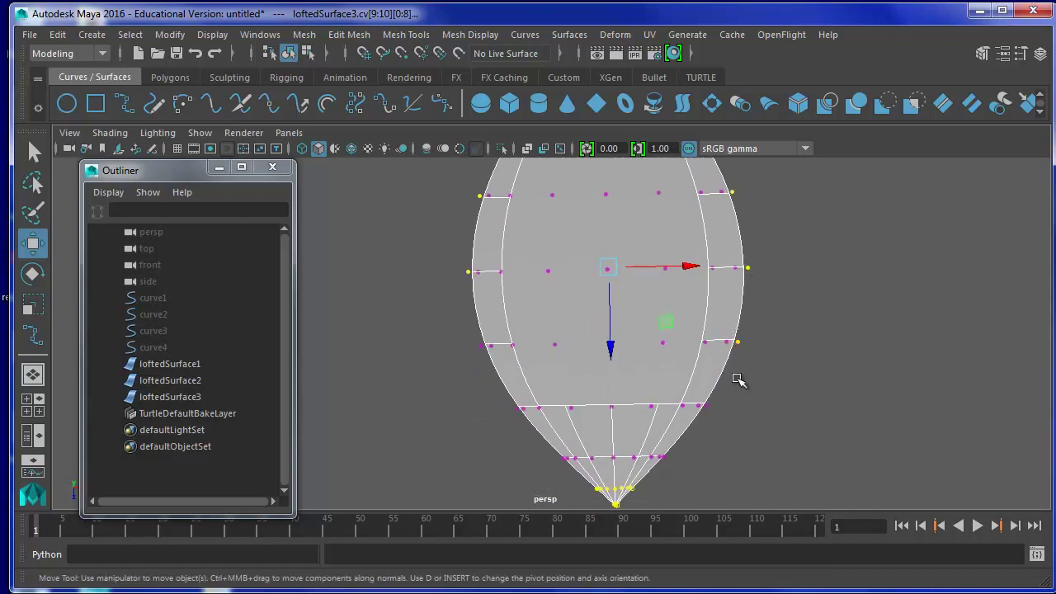
left_click_drag(714, 408, 716, 410, "shift")
left_click_drag(660, 452, 678, 459, "shift")
- Pull the selected rim vertices down in two moves, then return to object mode
left_click_drag(751, 442, 583, 342, "alt")
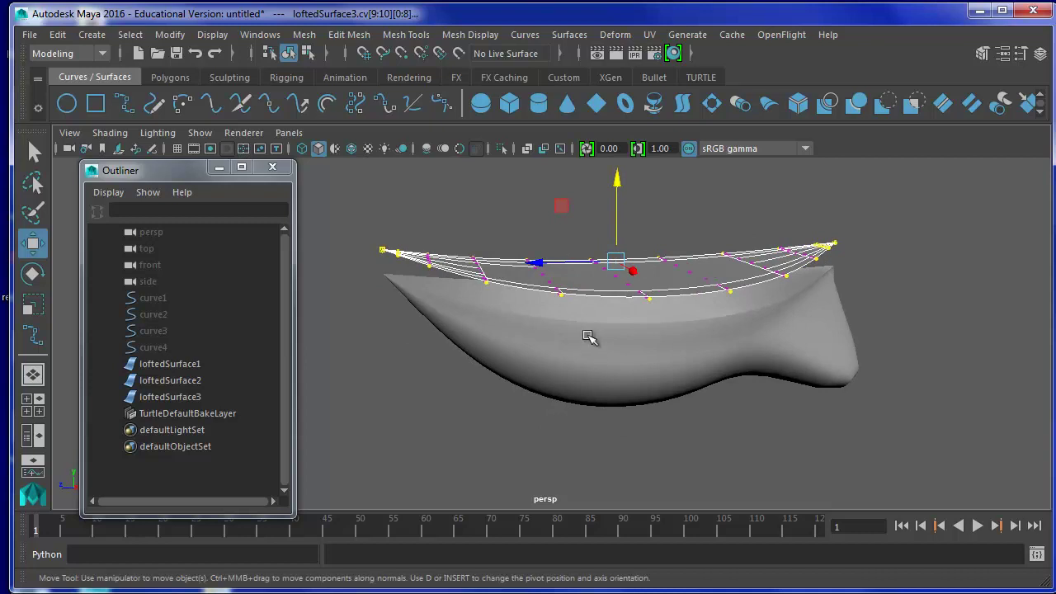
left_click_drag(620, 219, 621, 242)
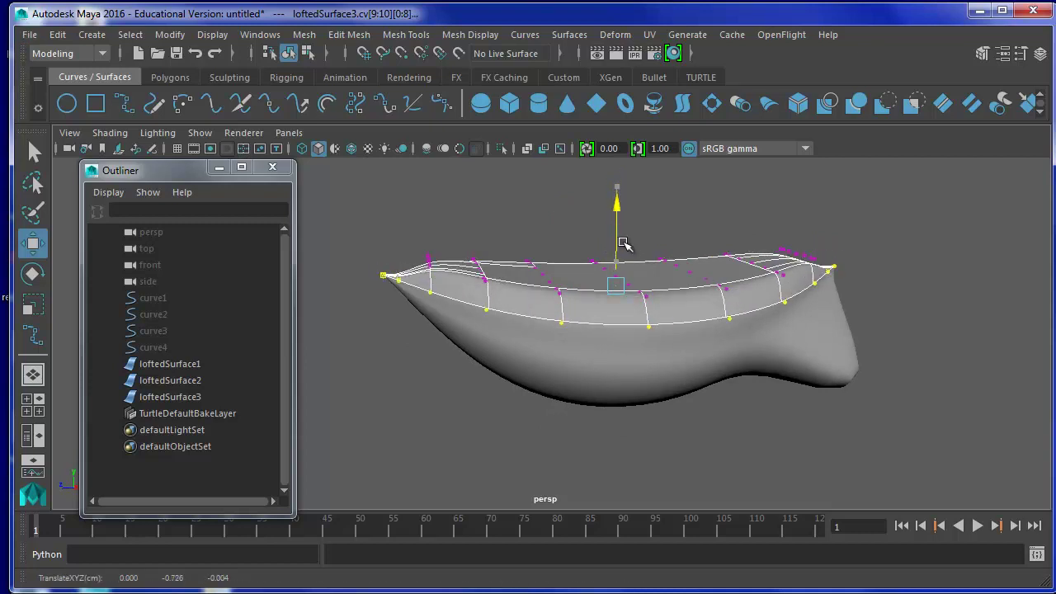
mouse_move(523, 371)
left_mouse_down("alt")
mouse_move(641, 359)
mouse_move(838, 395)
left_mouse_up("alt")
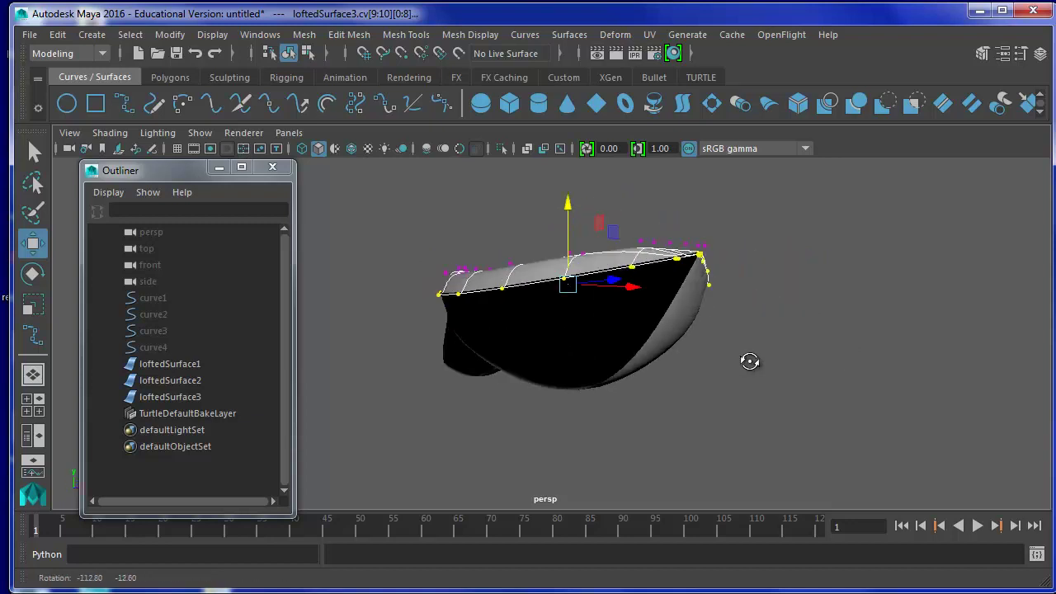
left_click_drag(516, 183, 518, 194)
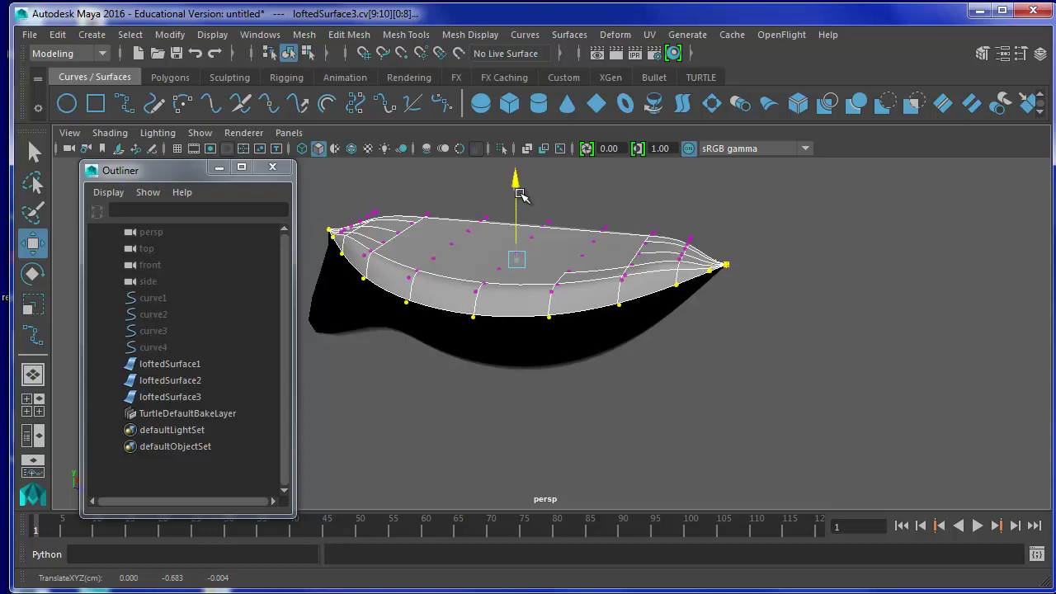
mouse_move(743, 404)
left_mouse_down("alt")
mouse_move(750, 410)
mouse_move(735, 391)
mouse_move(619, 388)
mouse_move(673, 386)
mouse_move(671, 401)
left_mouse_up("alt")
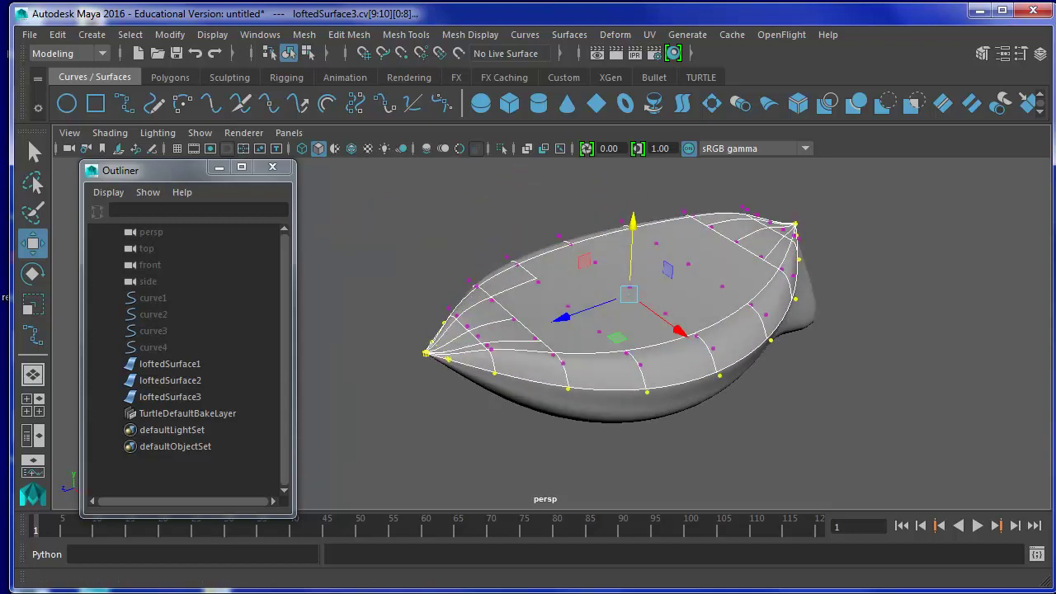
right_click_drag(648, 330, 697, 317)
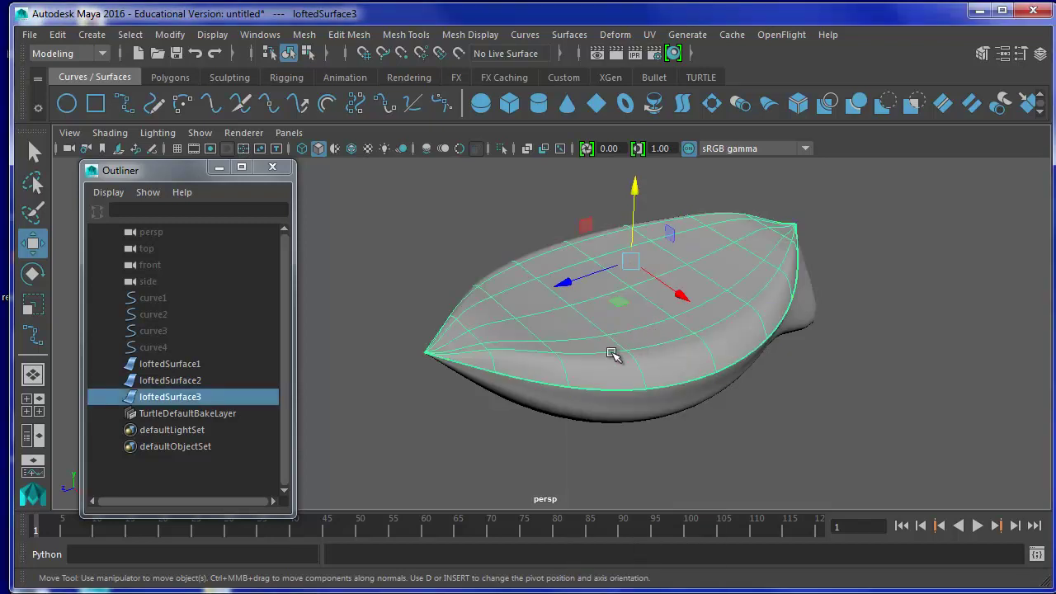
- Maximize the top view, hide the grid and deselect the hull surface
key("space")
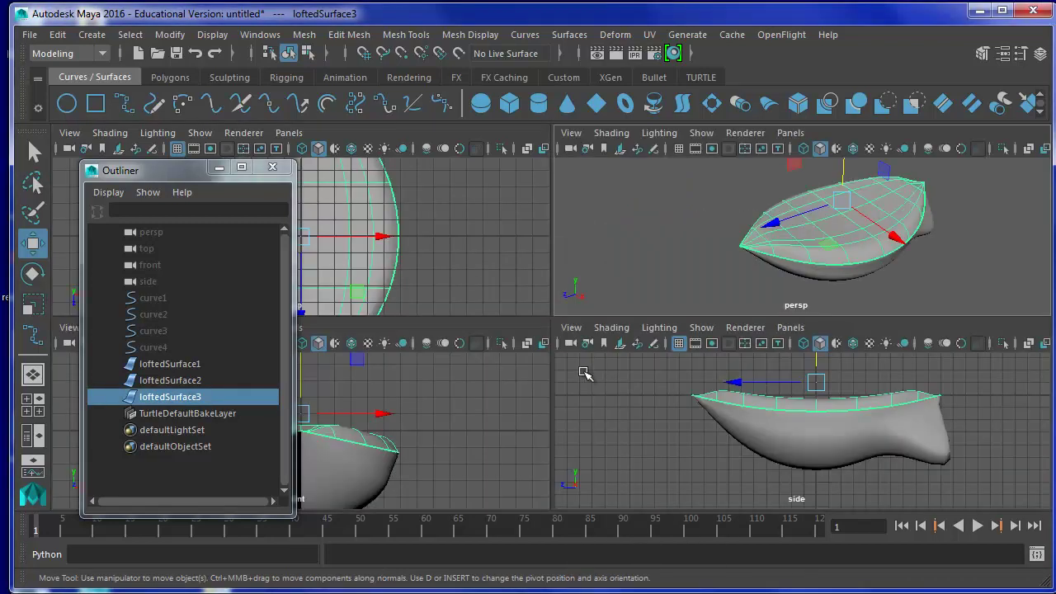
key("space")
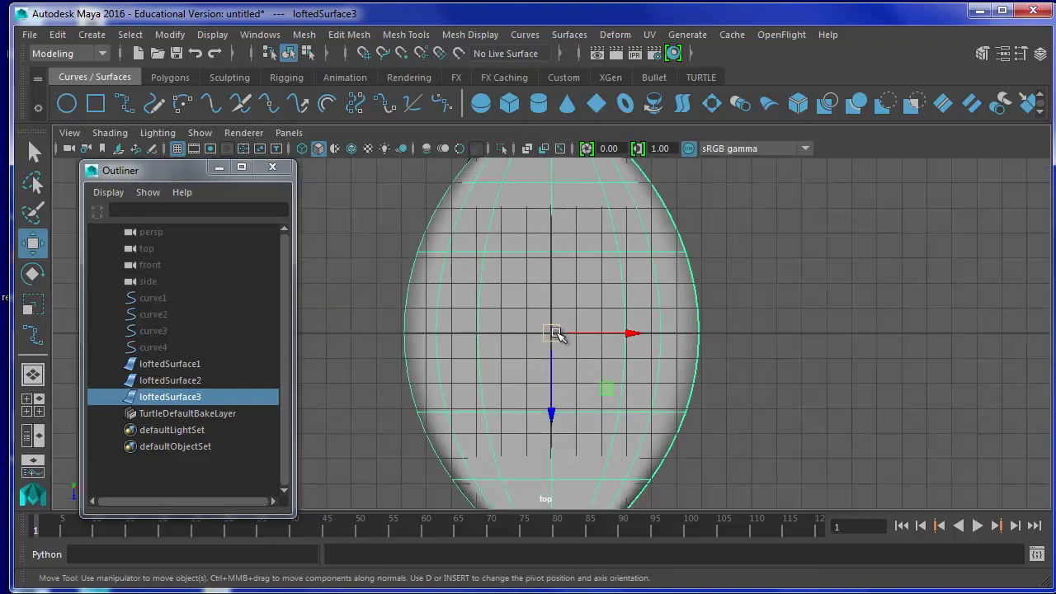
left_click(178, 149)
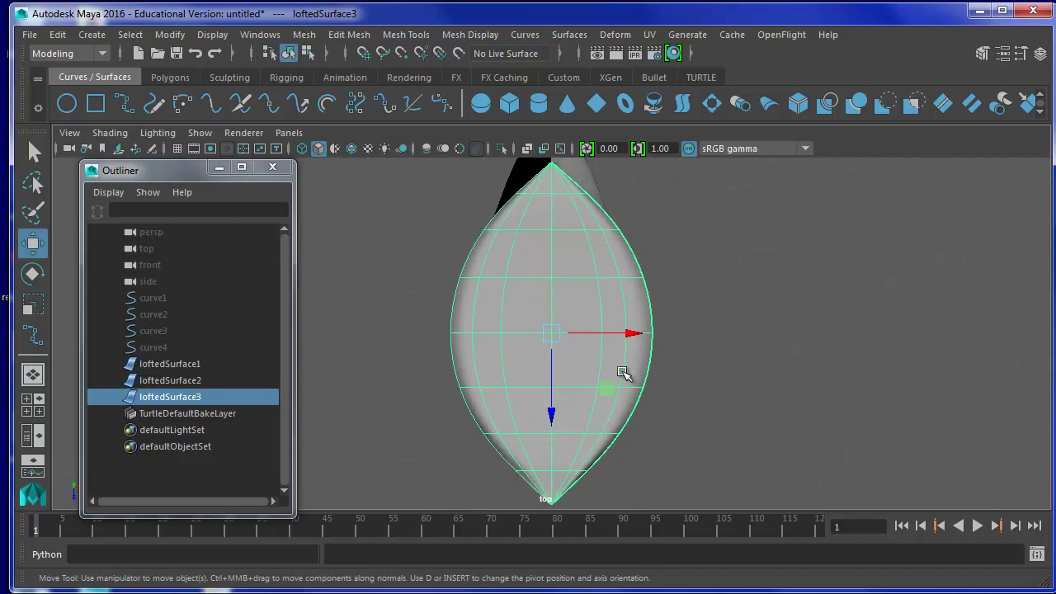
left_click(673, 381)
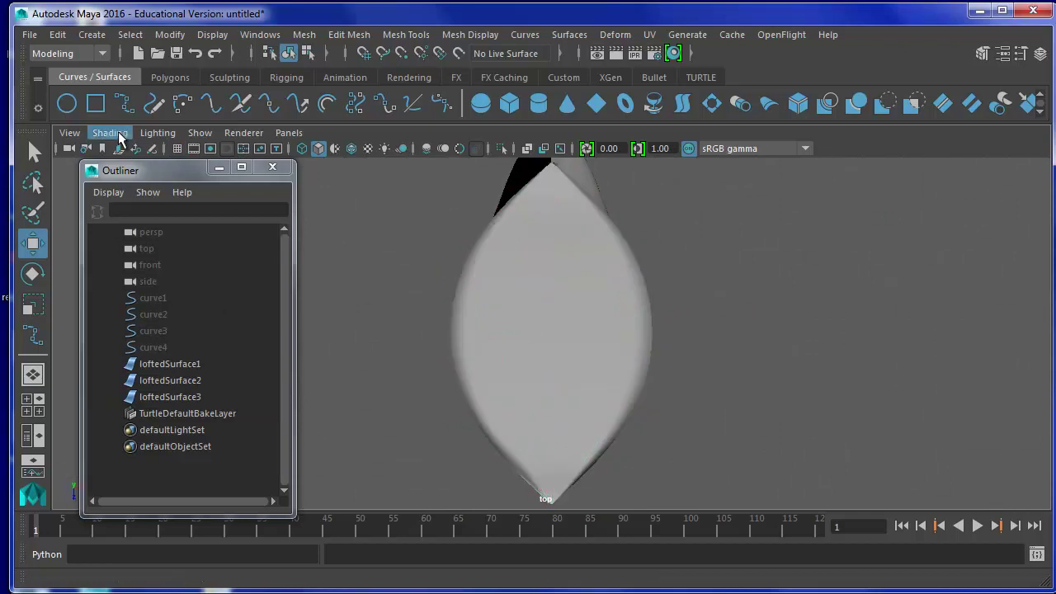
- Draw curve5 with the EP Curve Tool along the hull's right edge from bottom tip to top tip
left_click(124, 103)
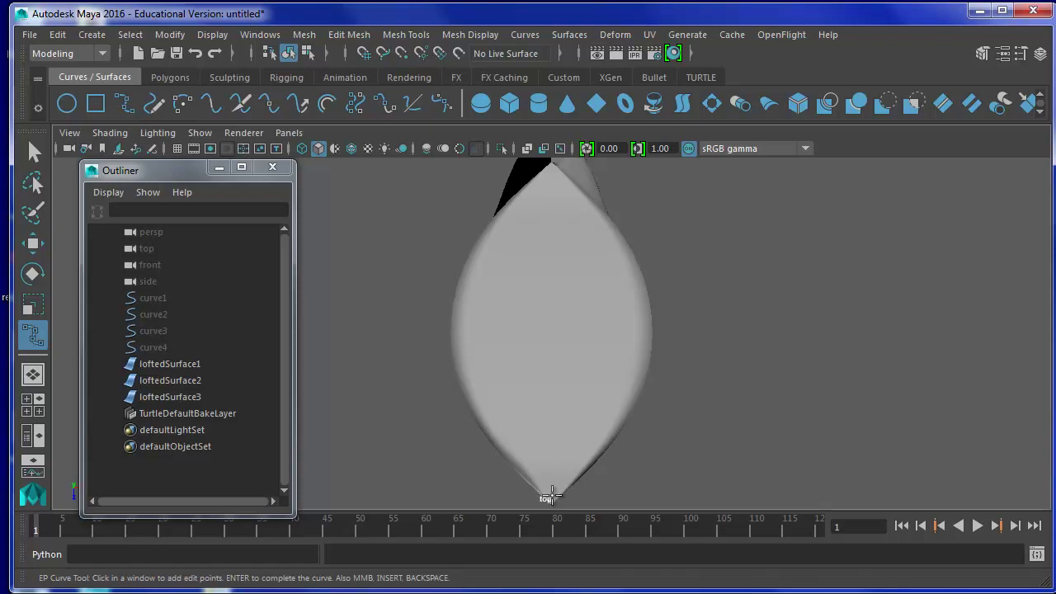
left_click(551, 493)
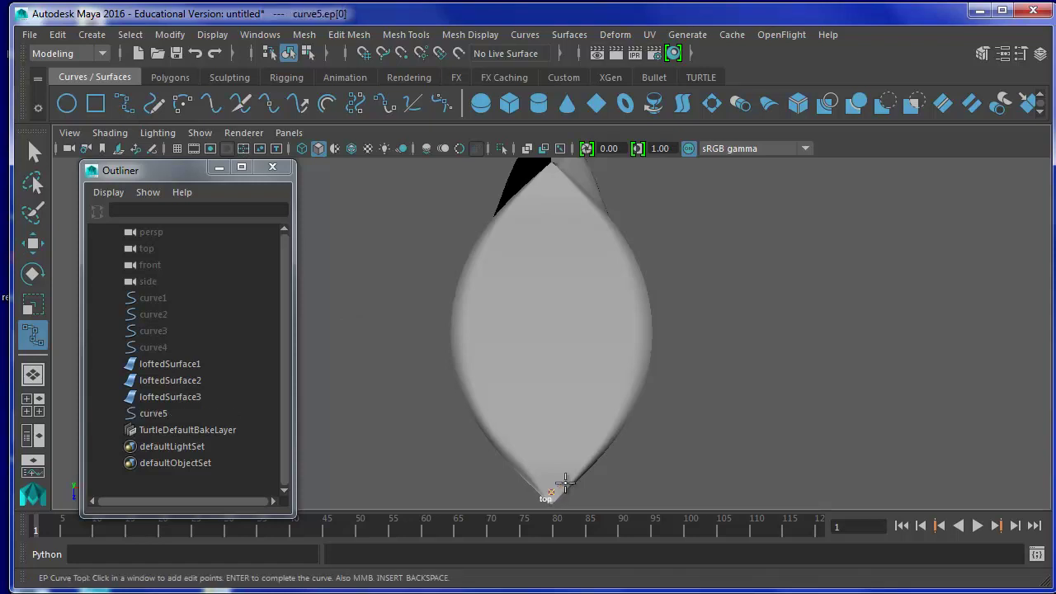
left_click(602, 438)
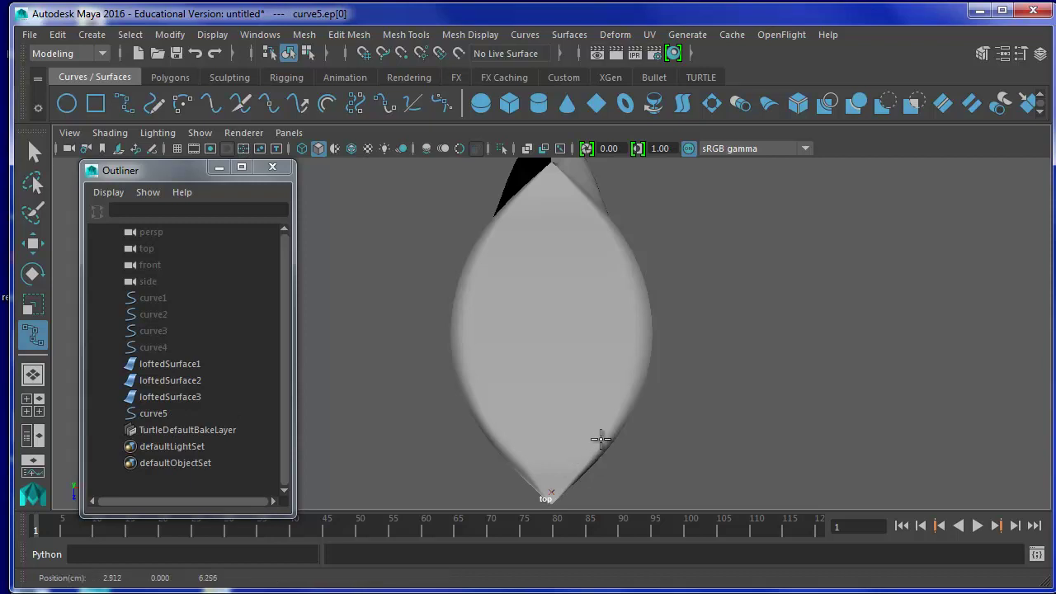
left_click(303, 149)
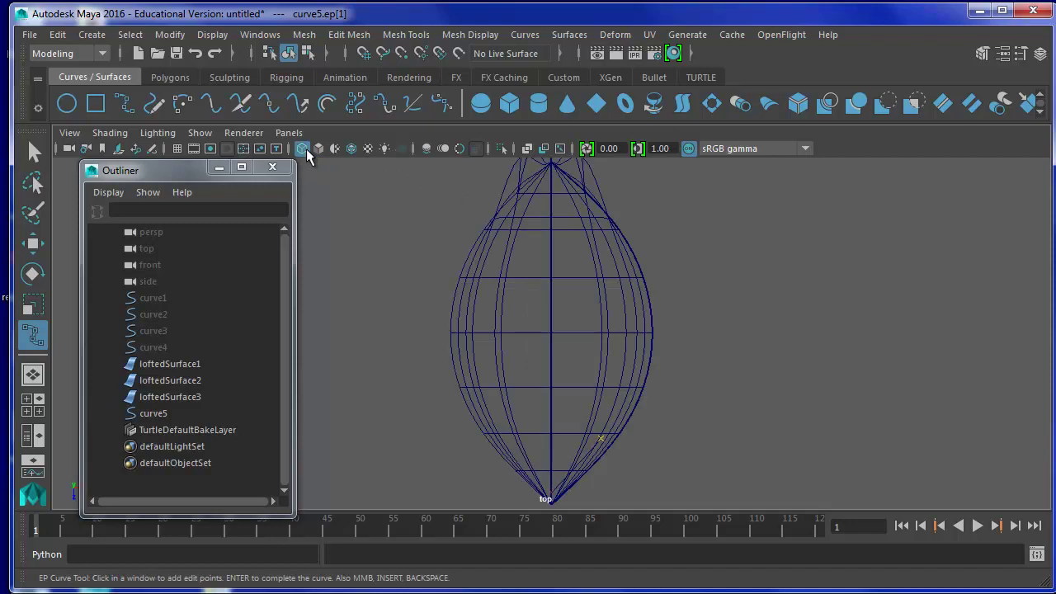
left_click(629, 387)
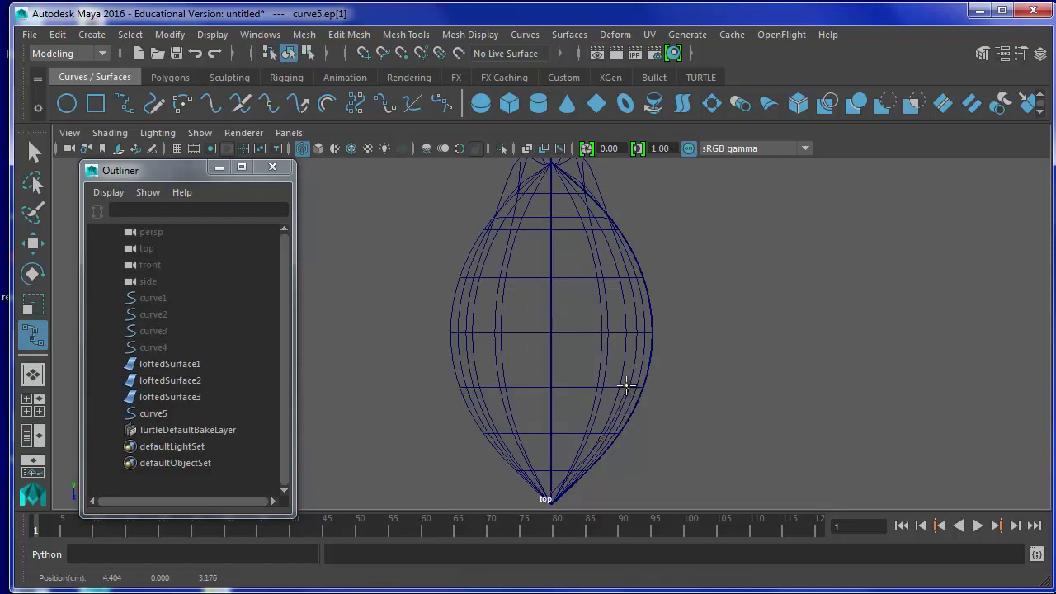
left_click_drag(627, 377, 635, 387)
left_click(640, 333)
left_click(640, 330)
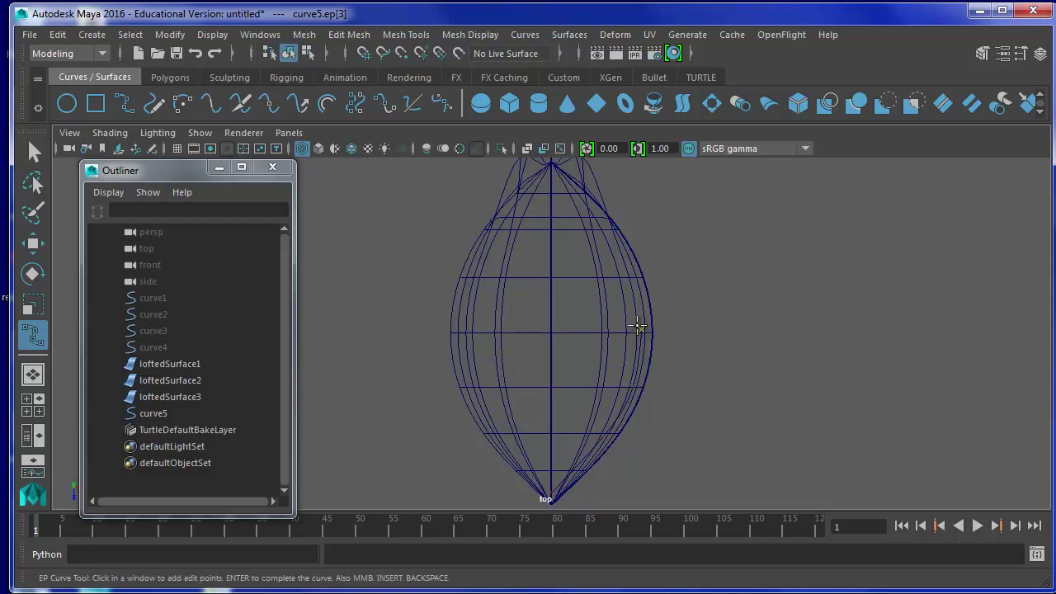
left_click(633, 277)
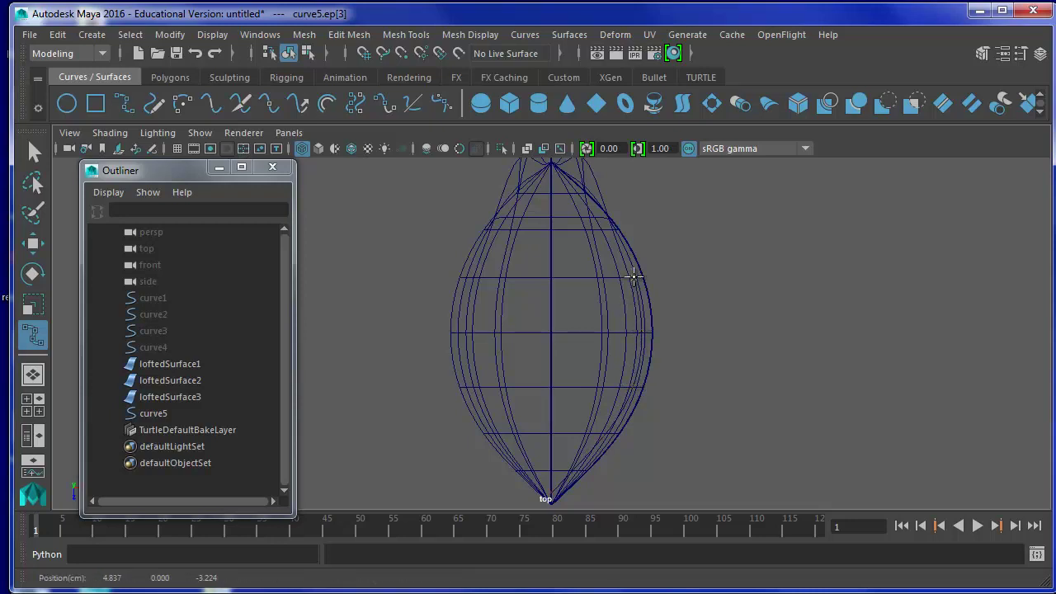
left_click(608, 229)
left_click(551, 168)
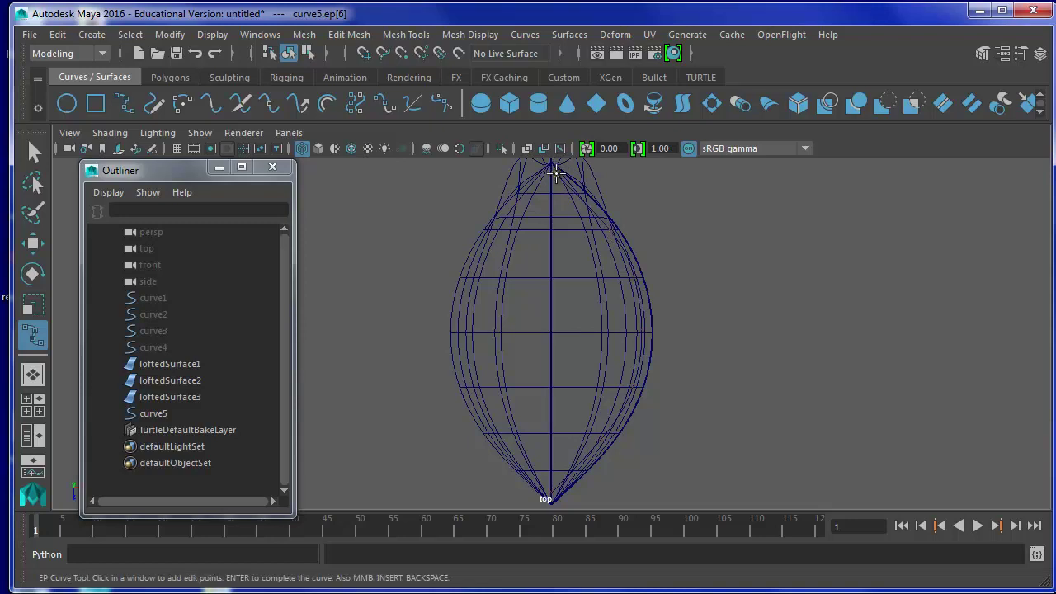
key("Return")
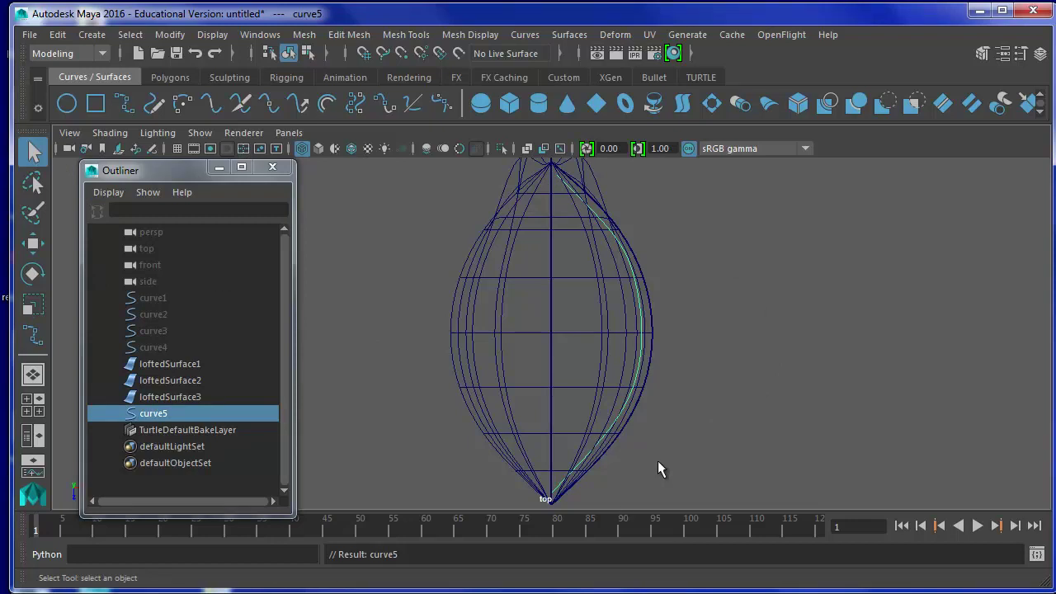
- Reposition curve5's tip, middle and upper CVs along the hull's right edge, then reselect curve5 as an object
left_click(33, 243)
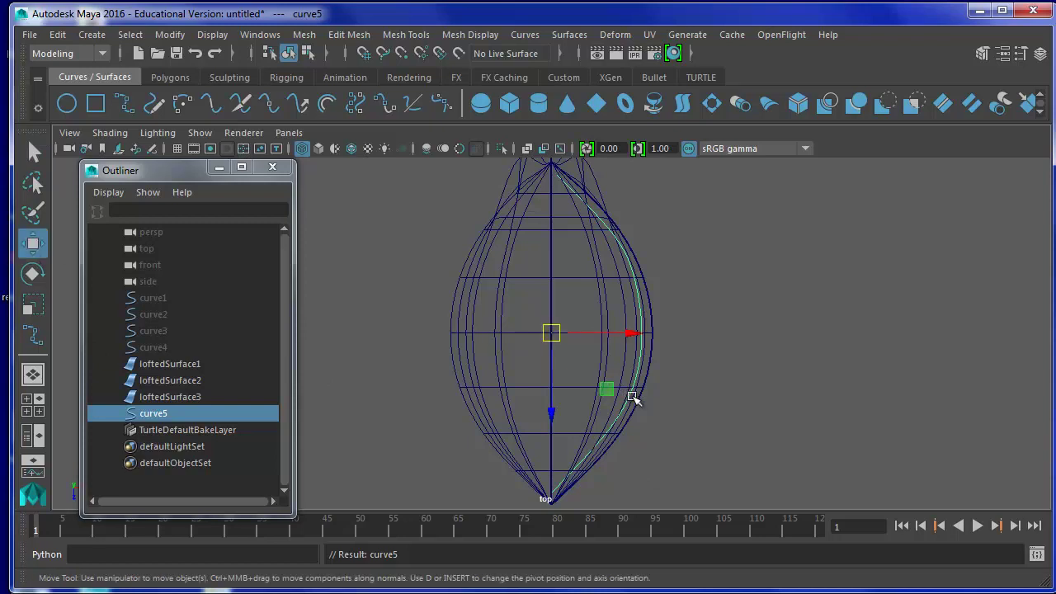
right_click_drag(633, 393, 558, 403)
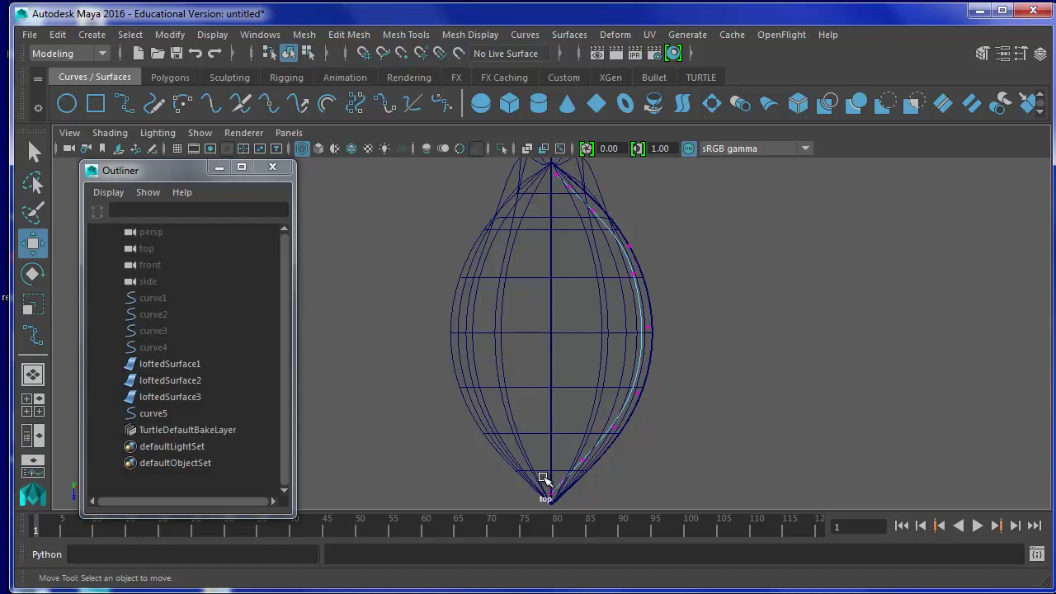
mouse_move(542, 479)
left_mouse_down()
mouse_move(570, 499)
mouse_move(566, 488)
left_mouse_up()
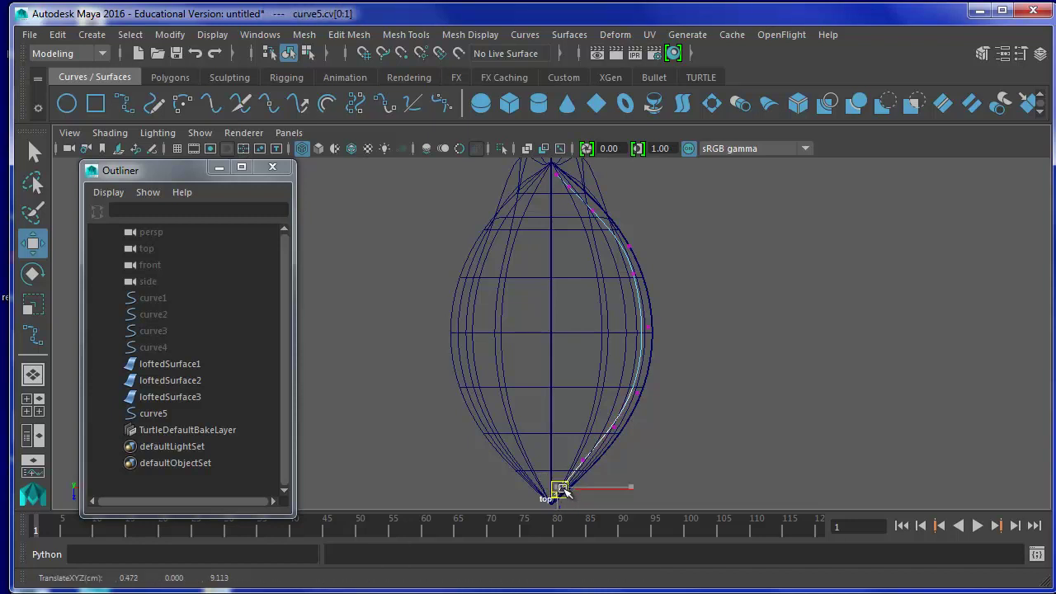
left_click(604, 421)
left_click(631, 394)
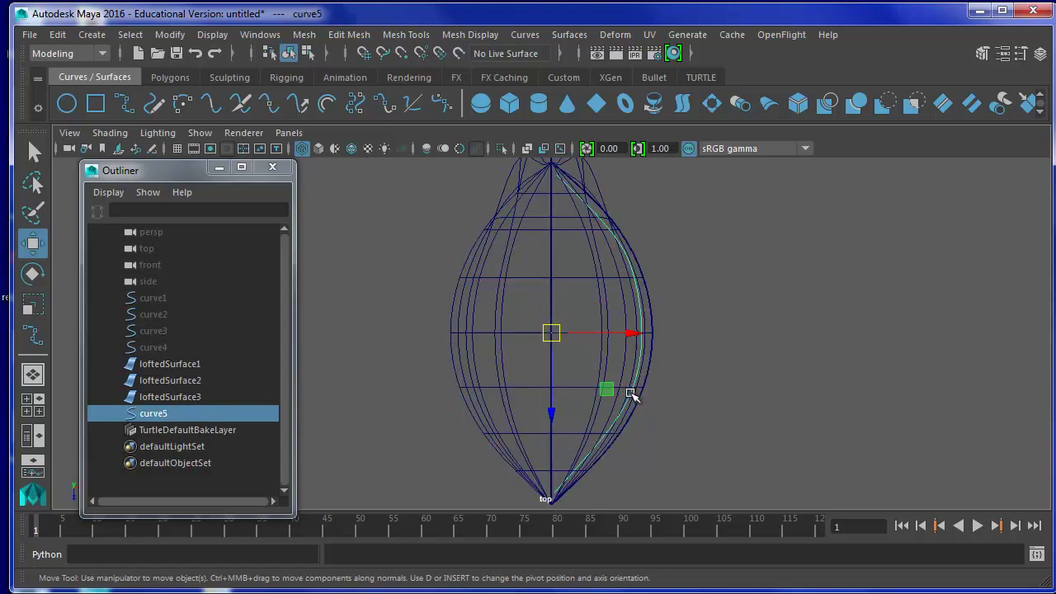
right_click_drag(632, 381, 545, 381)
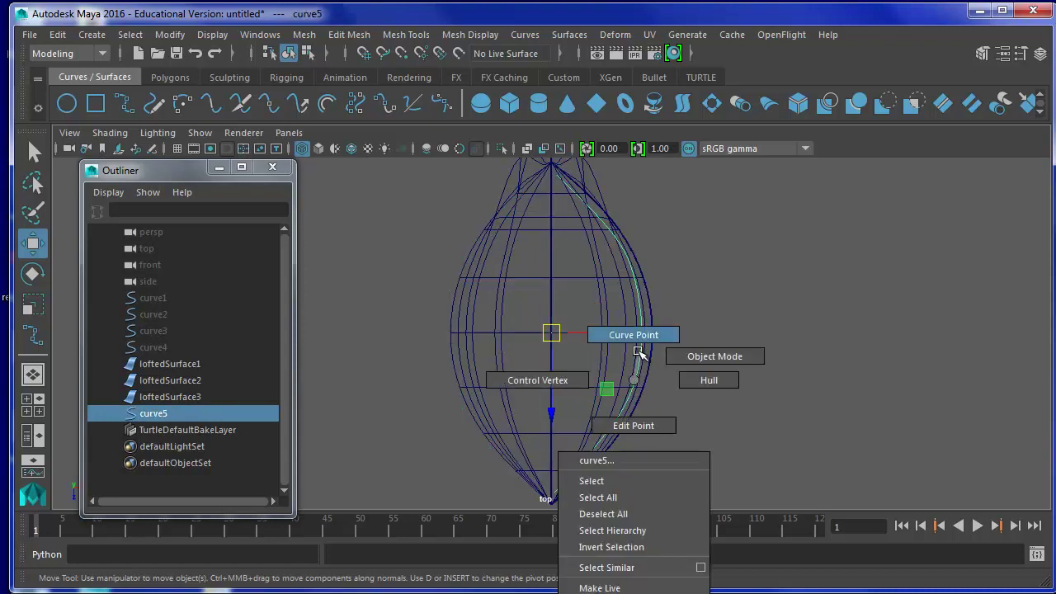
left_click_drag(624, 314, 657, 394)
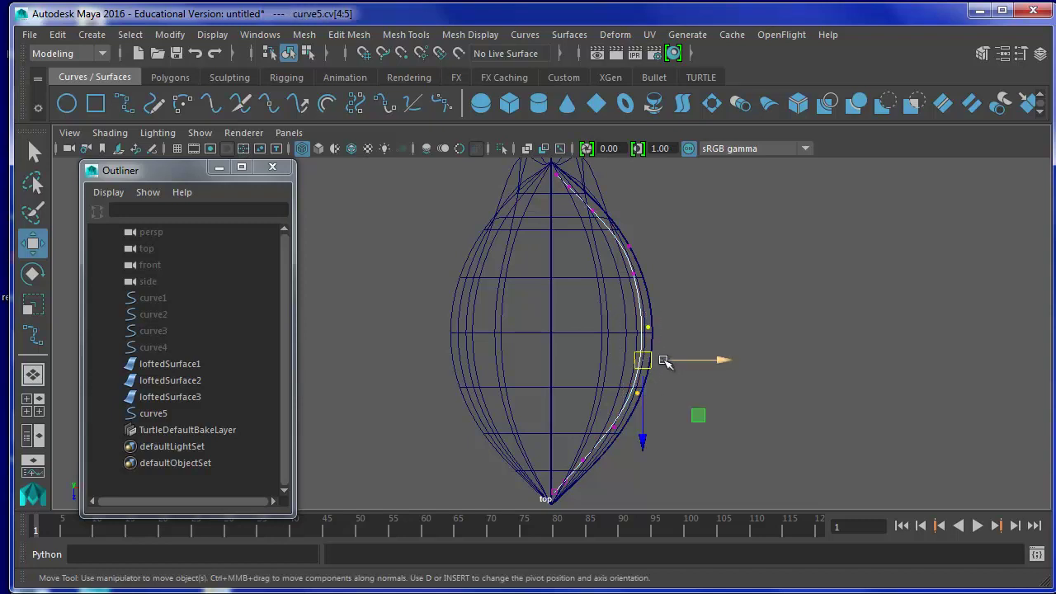
mouse_move(618, 233)
left_mouse_down()
mouse_move(650, 284)
mouse_move(658, 259)
left_mouse_up()
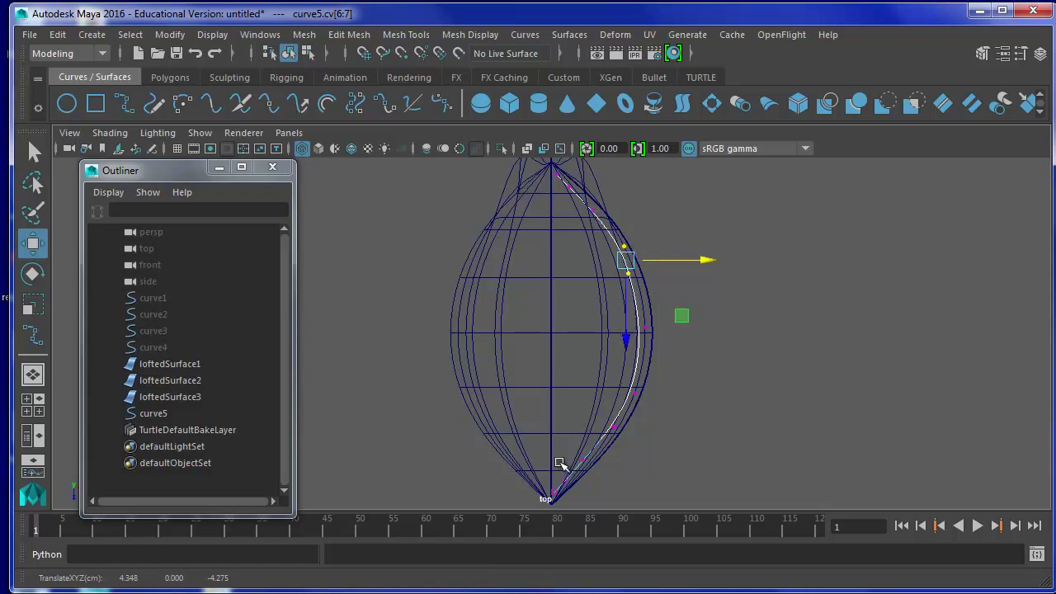
mouse_move(541, 476)
left_mouse_down()
mouse_move(581, 505)
mouse_move(564, 487)
left_mouse_up()
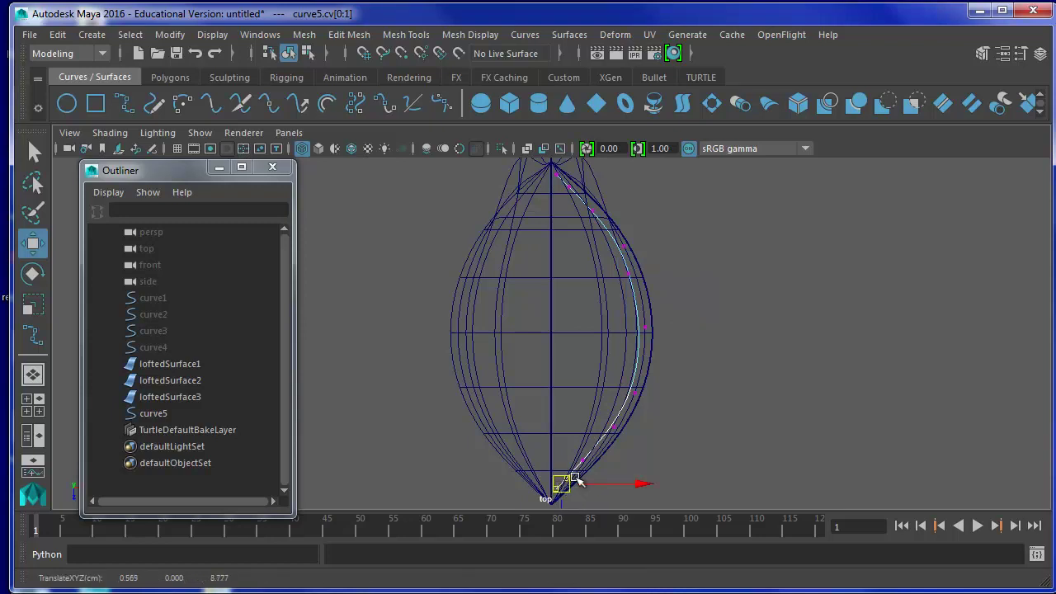
key("q")
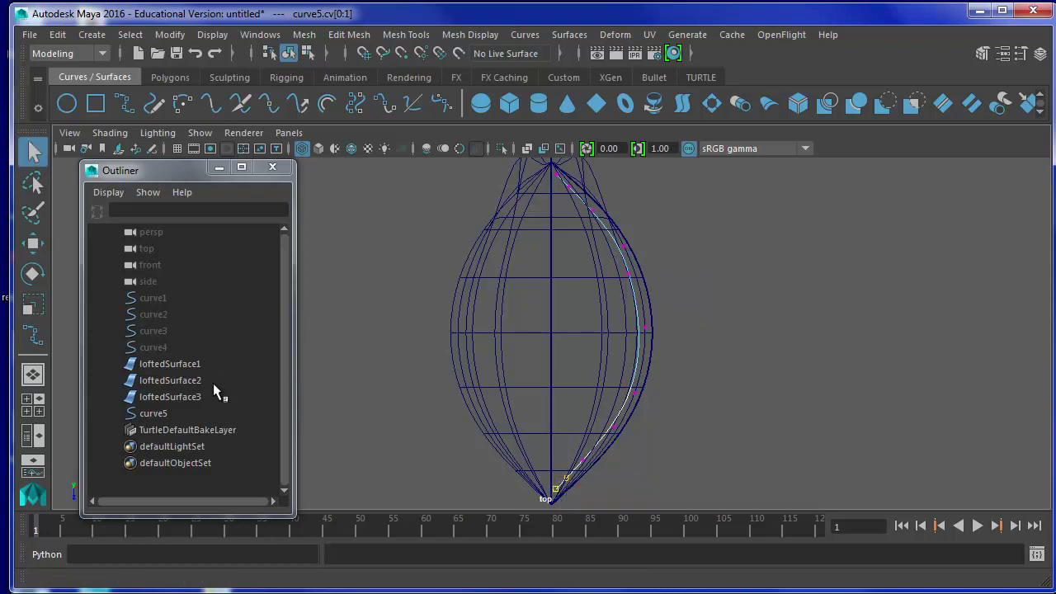
left_click(165, 412)
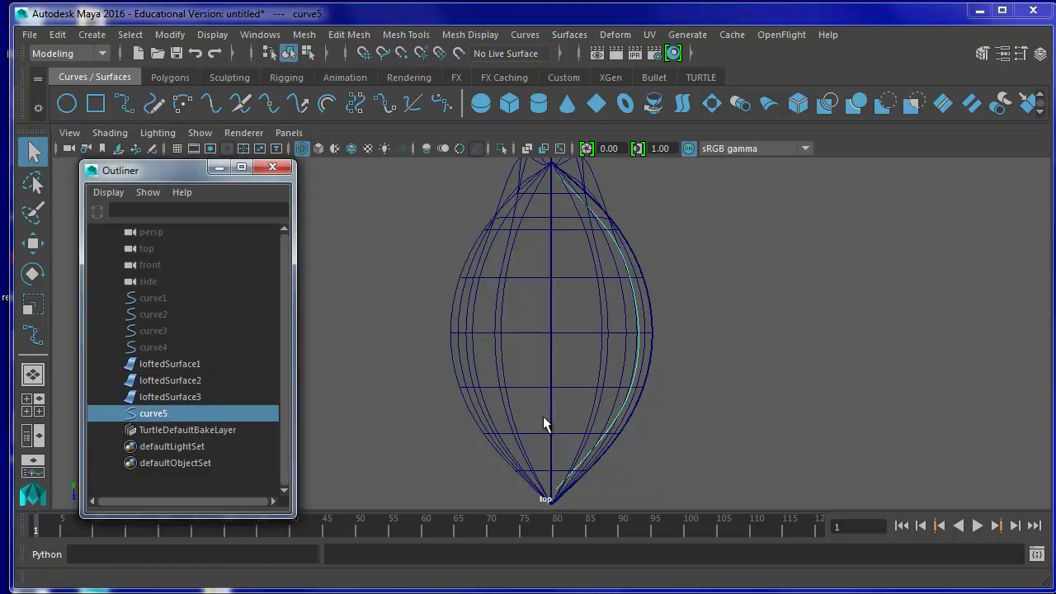
- Raise curve5 about 0.665 units in the side view so it sits on the hull's top rim
key("space")
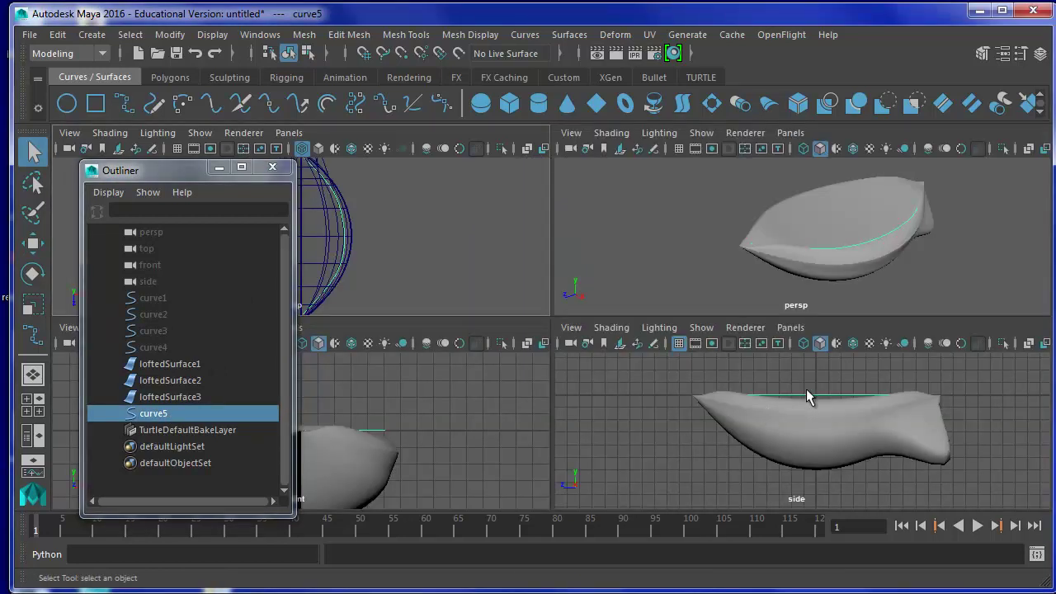
key("w")
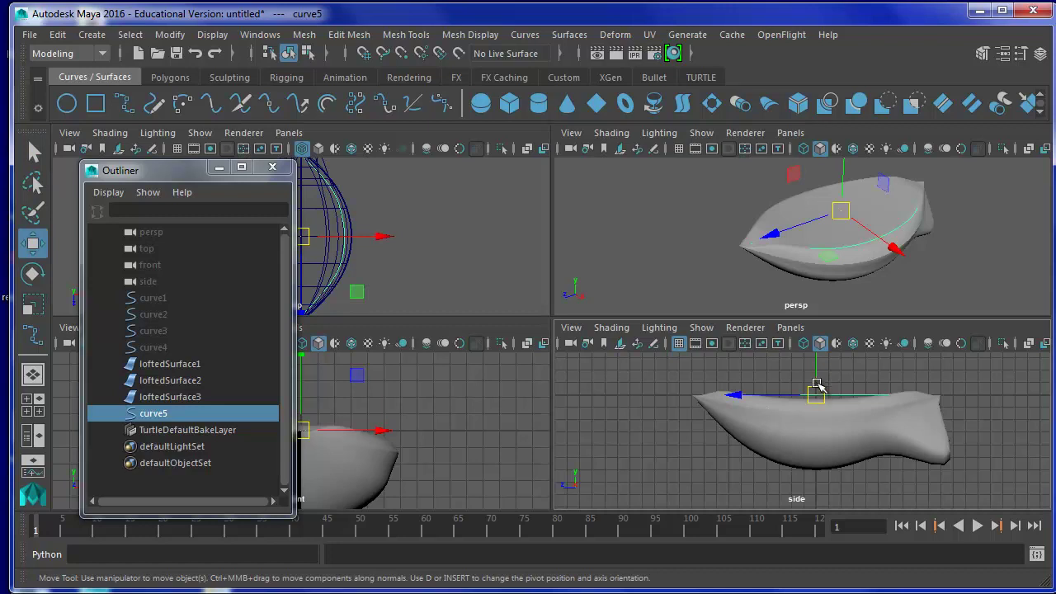
left_click_drag(815, 382, 814, 367)
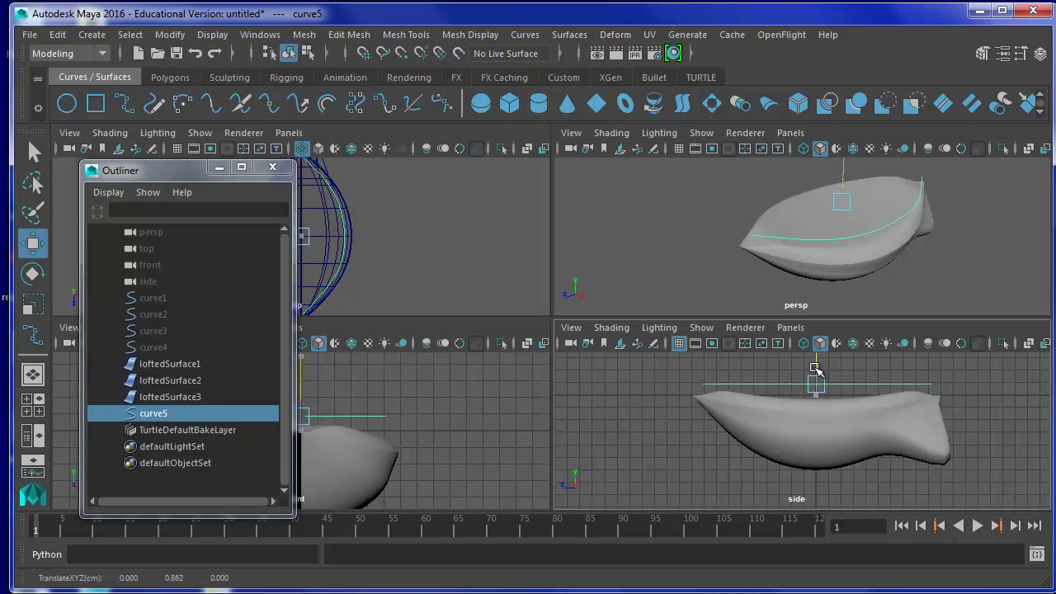
key("space")
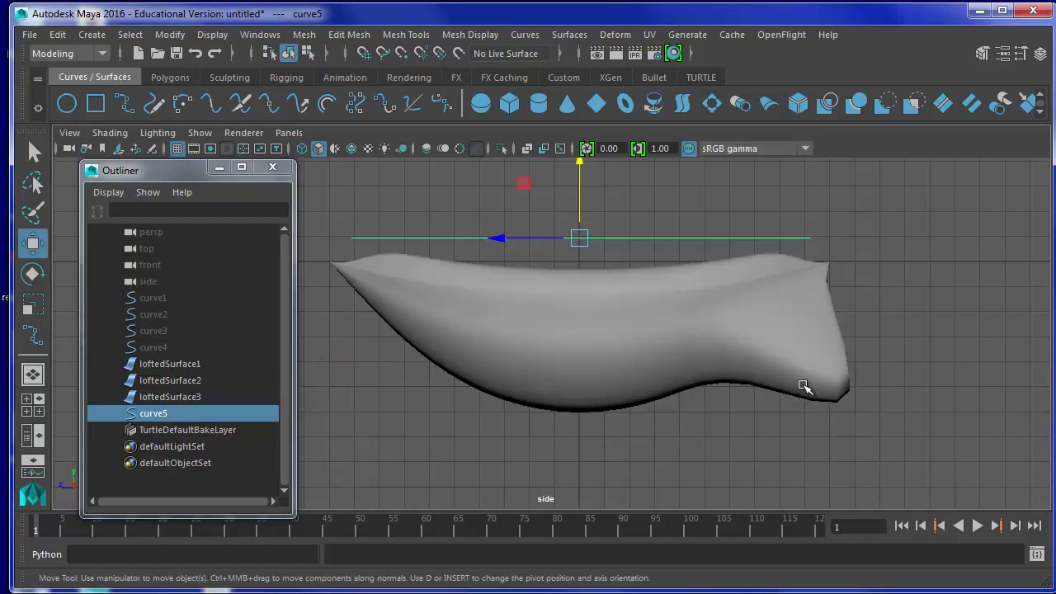
left_click_drag(579, 204, 581, 211)
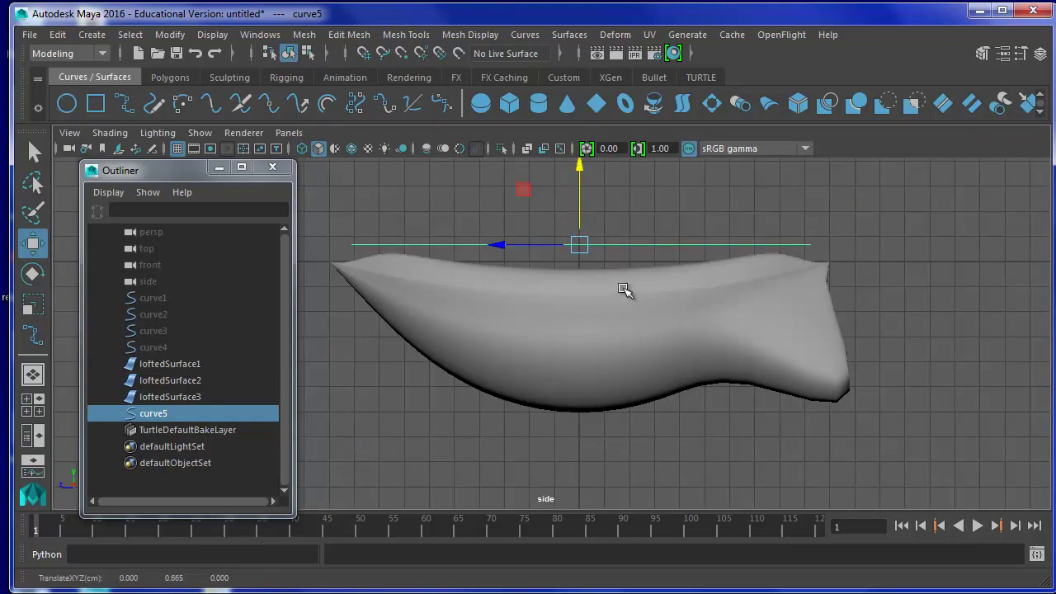
key("space")
left_click_drag(710, 285, 714, 250, "alt")
key("space")
mouse_move(551, 380)
left_mouse_down("alt")
mouse_move(589, 401)
mouse_move(638, 373)
mouse_move(566, 391)
mouse_move(575, 393)
left_mouse_up("alt")
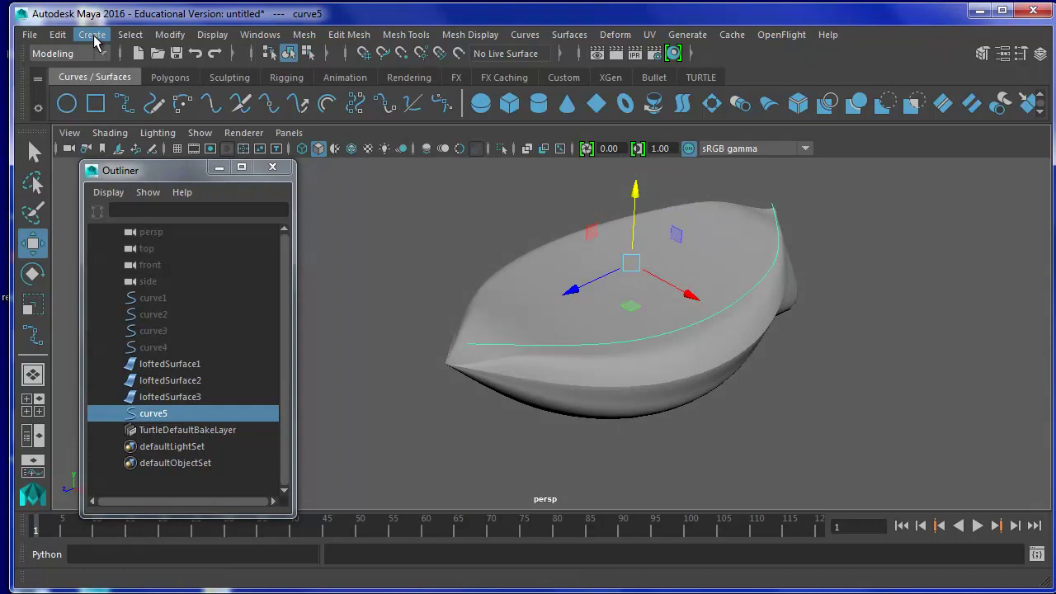
- Create a NURBS cylinder with caps set to None
left_click(93, 35)
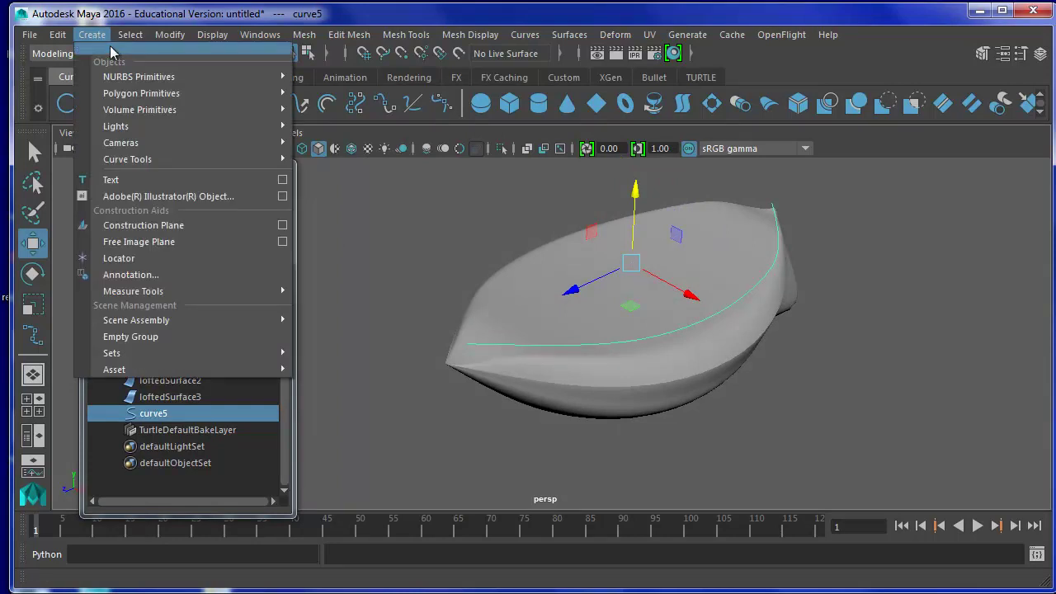
mouse_move(139, 76)
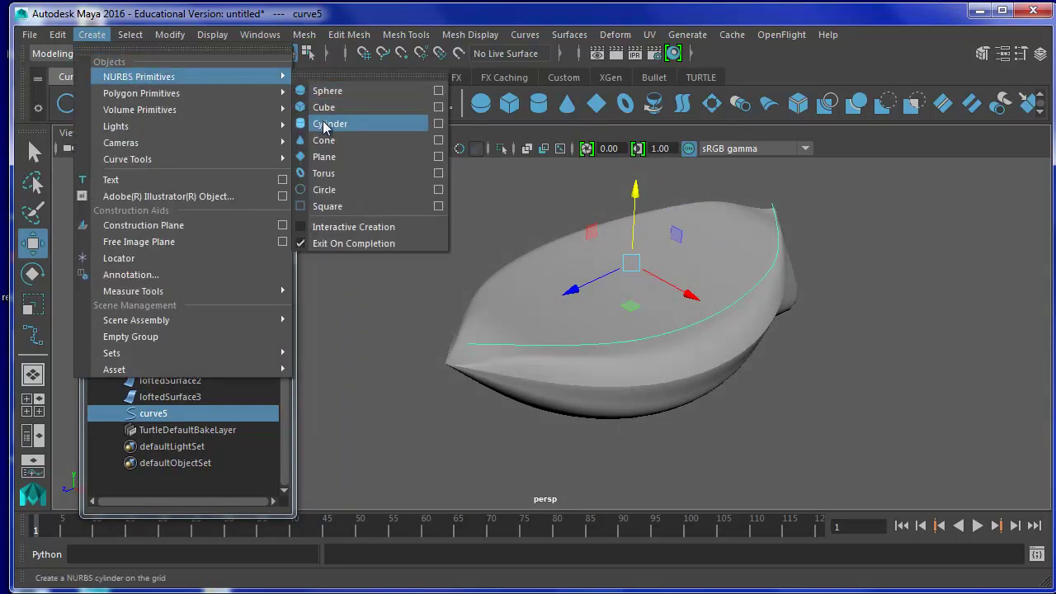
left_click(438, 124)
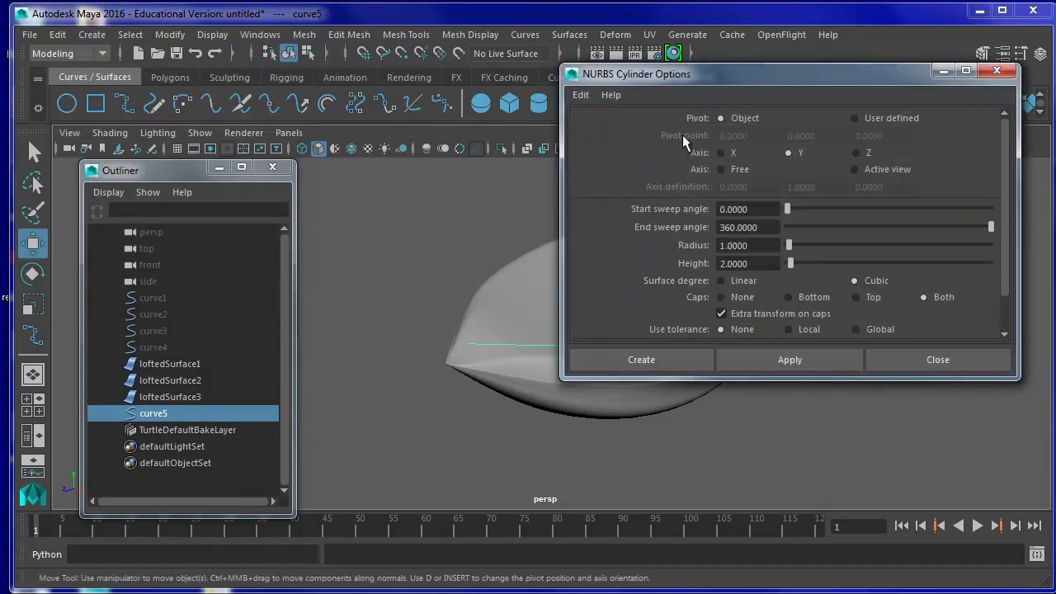
left_click_drag(720, 73, 600, 86)
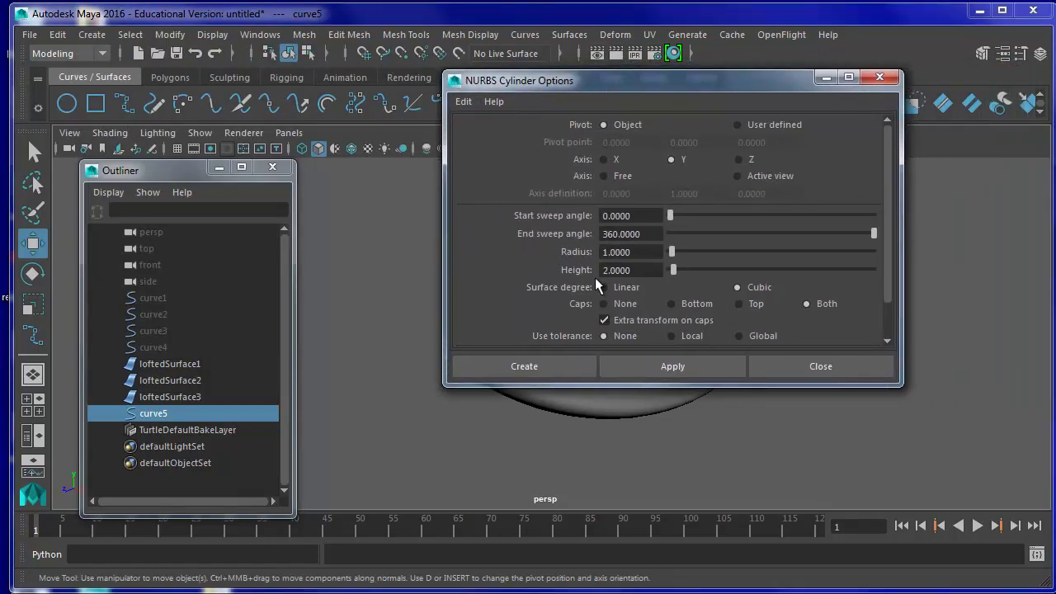
left_click(605, 304)
left_click(545, 363)
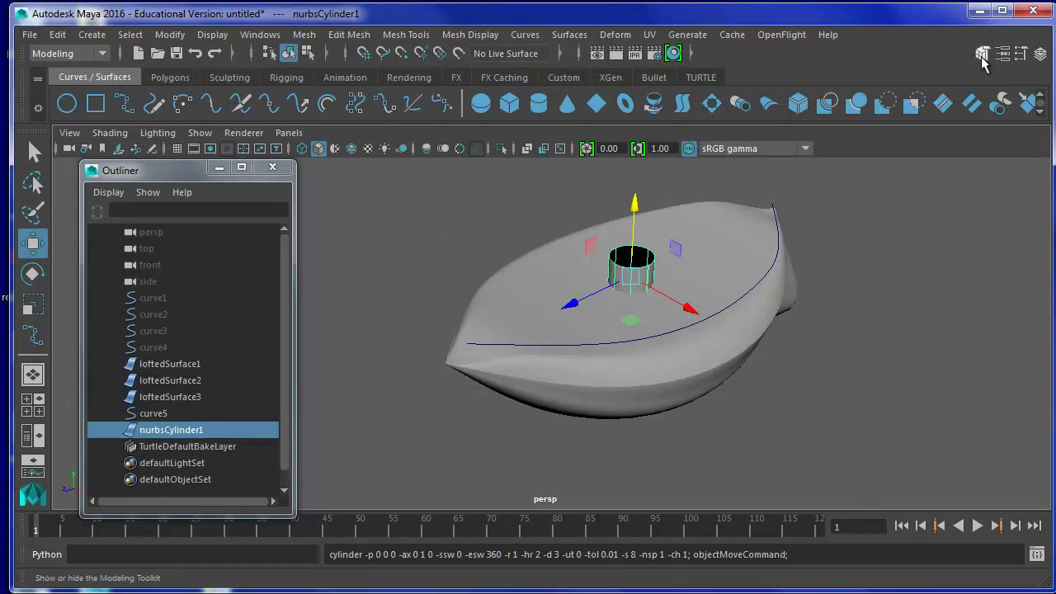
- Set makeNurbCylinder1 radius to 0.2 and sections to 10 in the Channel Box
left_click(1040, 54)
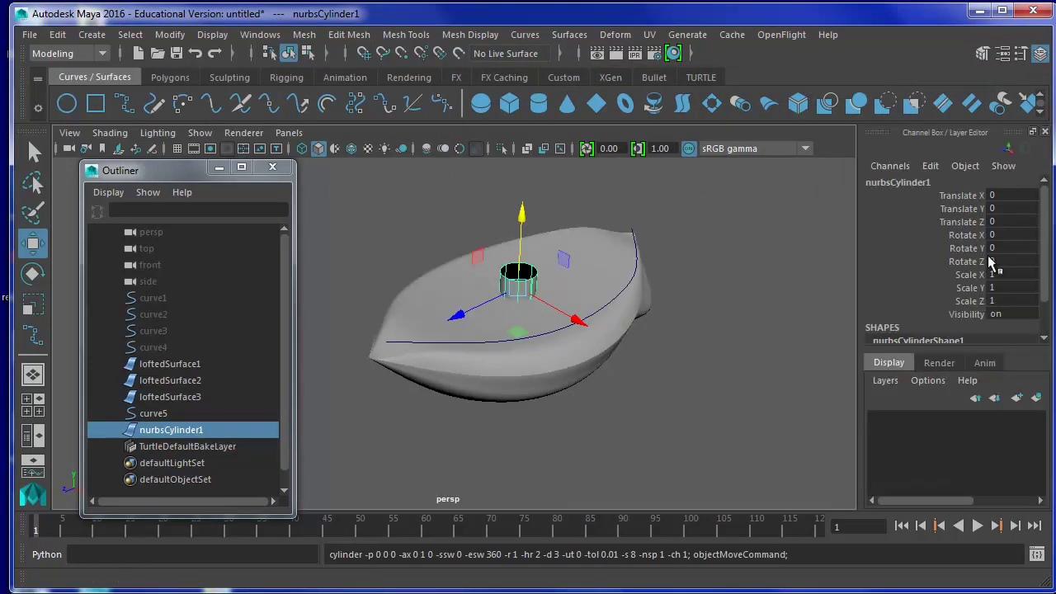
scroll(914, 306, "down", 2)
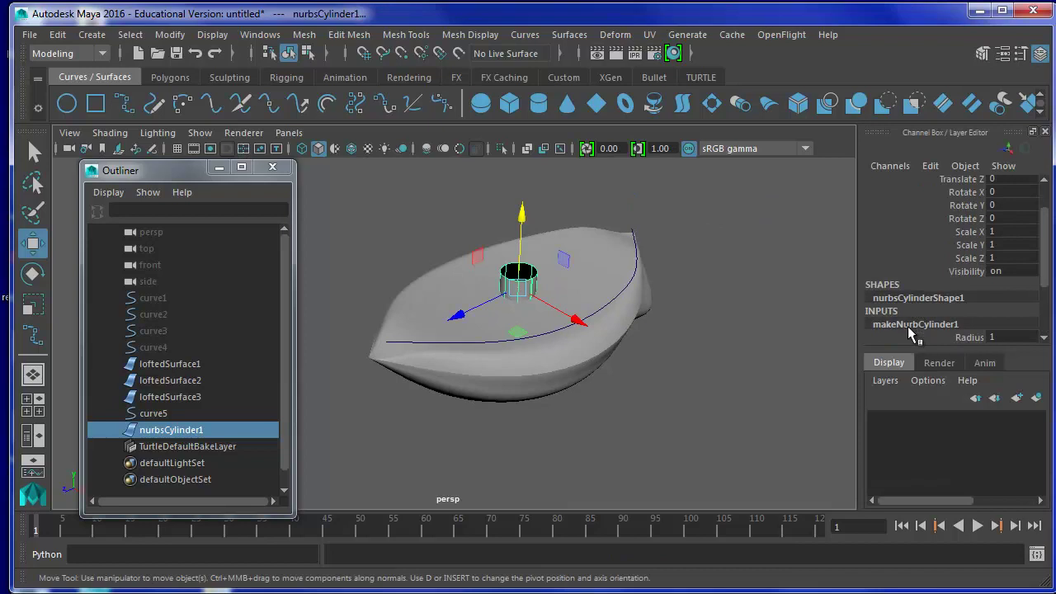
left_click(908, 326)
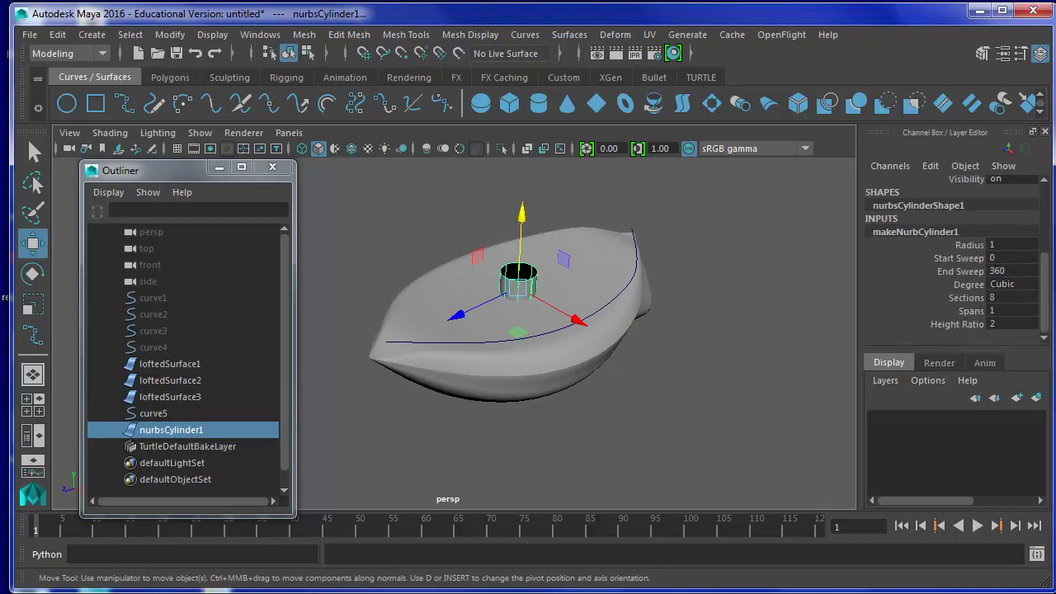
left_click(992, 245)
type("0.2")
key("Return")
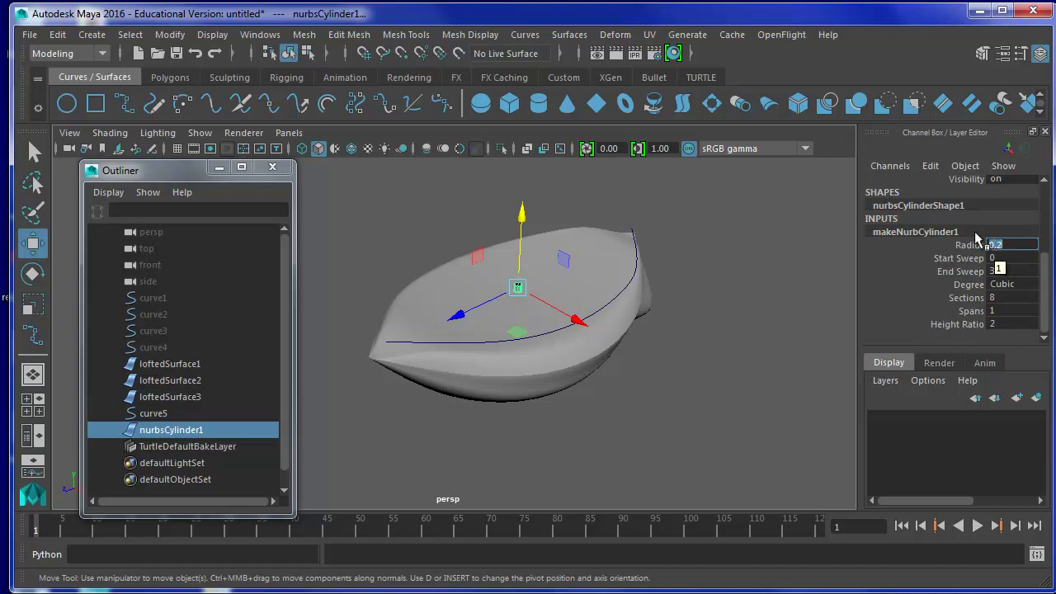
left_click(994, 299)
type("10")
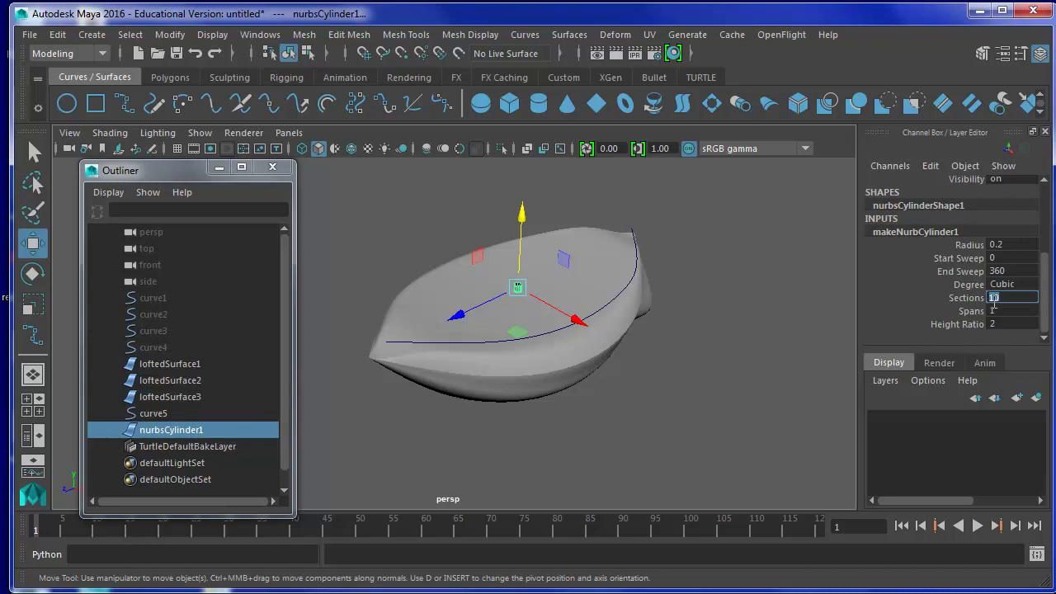
left_click(1004, 324)
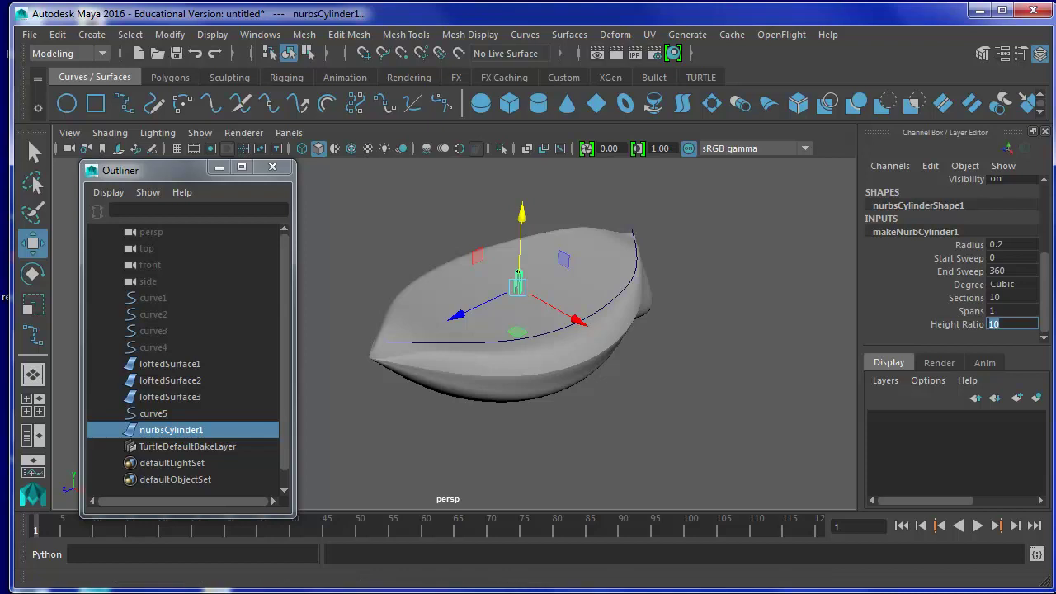
- Confirm height ratio 10 and switch to the Animation menu set
key("Return")
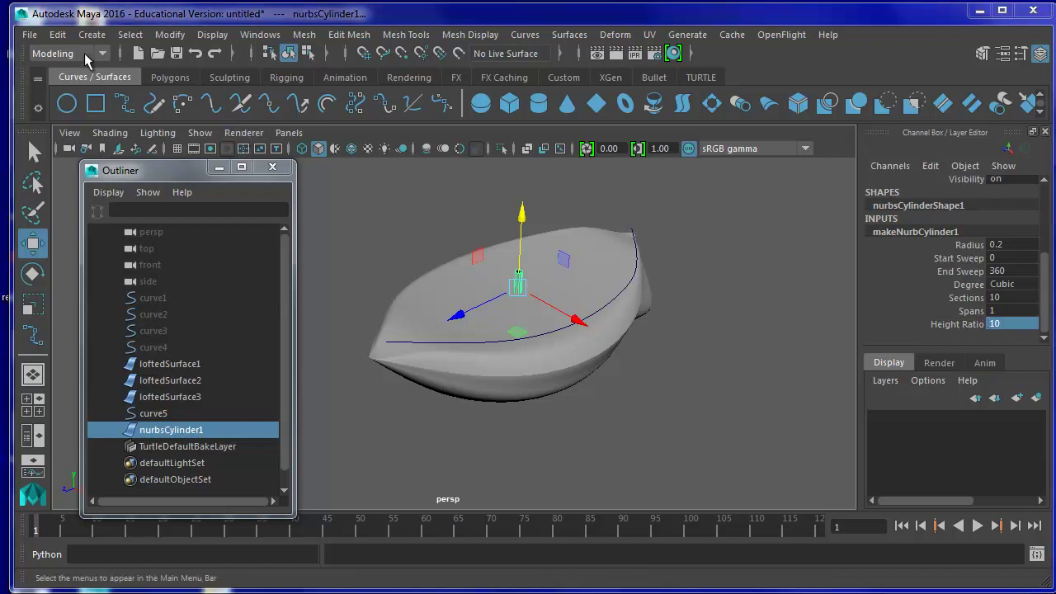
left_click(87, 57)
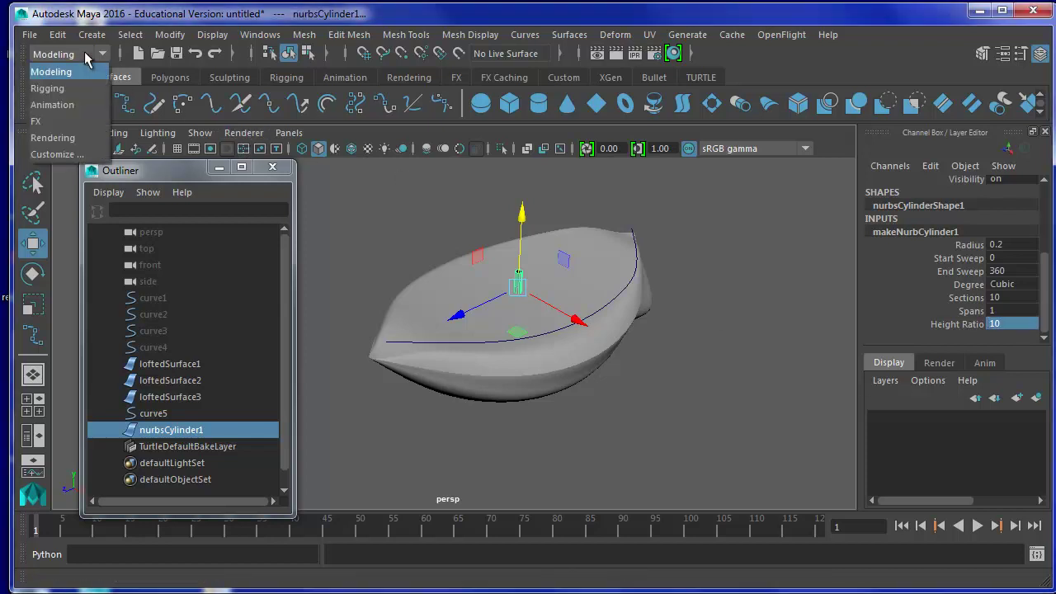
left_click(74, 103)
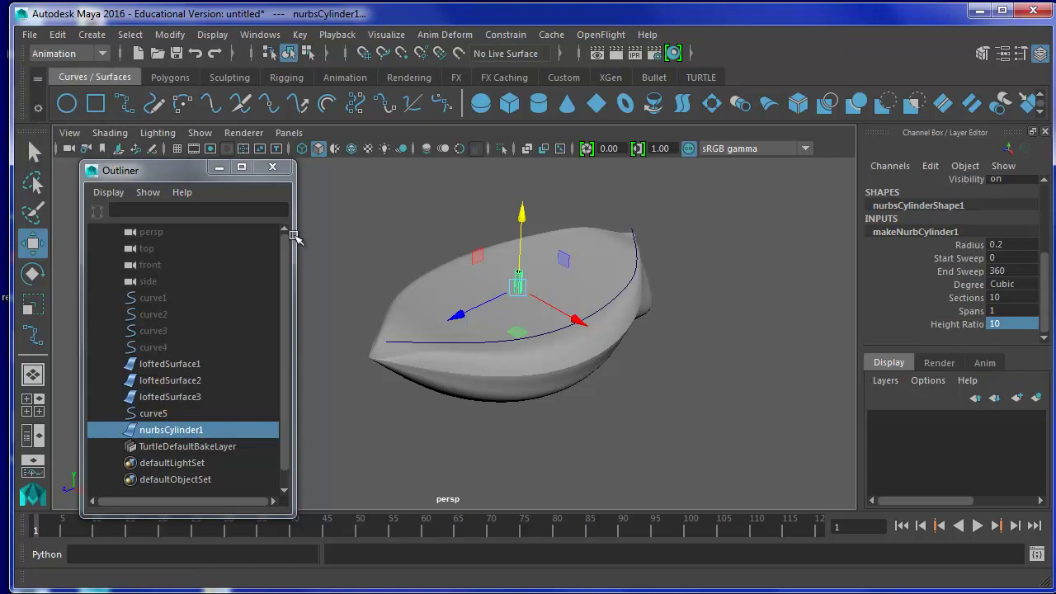
- Select curve5, then add nurbsCylinder1 to the selection
left_click(459, 343)
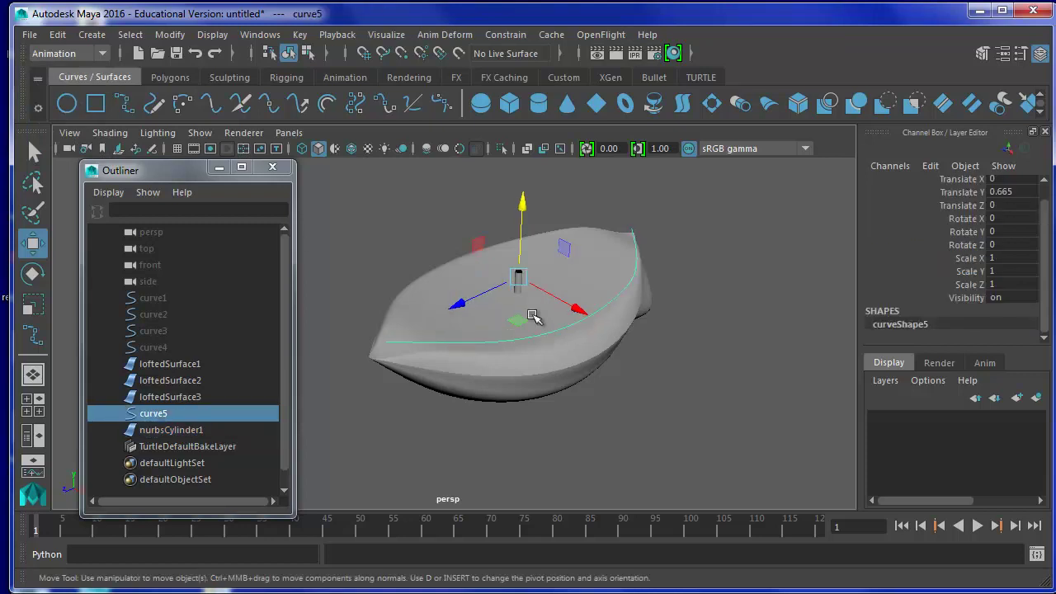
scroll(532, 310, "up", 2)
scroll(531, 312, "up", 2)
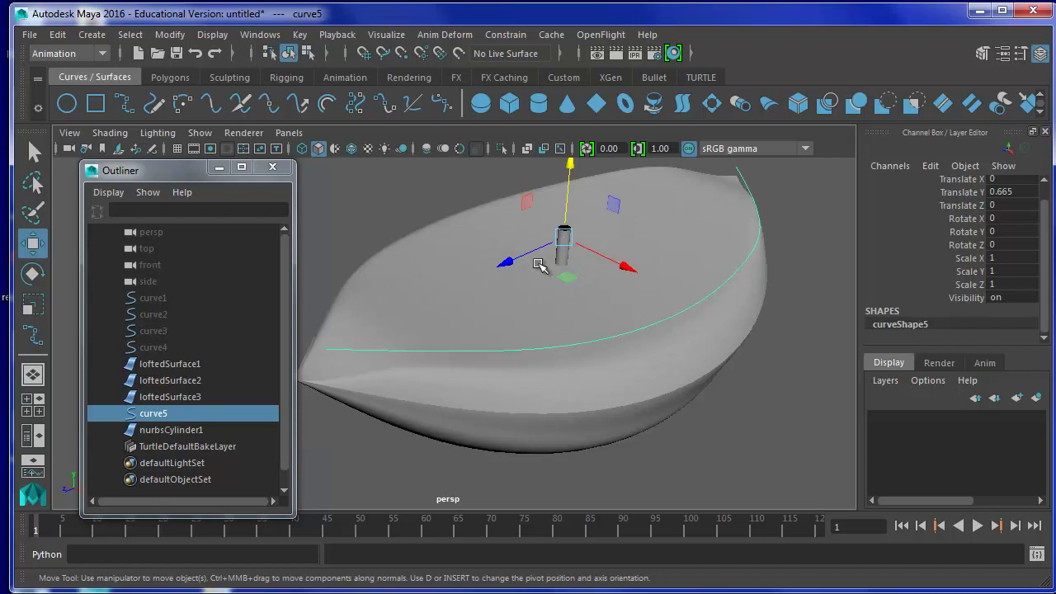
left_click(563, 252, "shift")
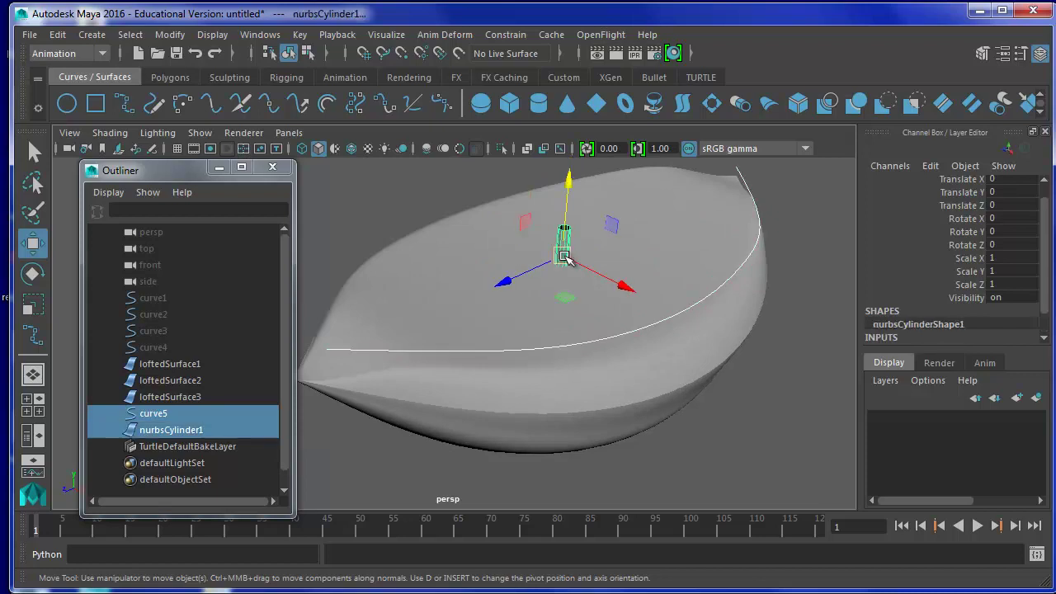
left_click(507, 36)
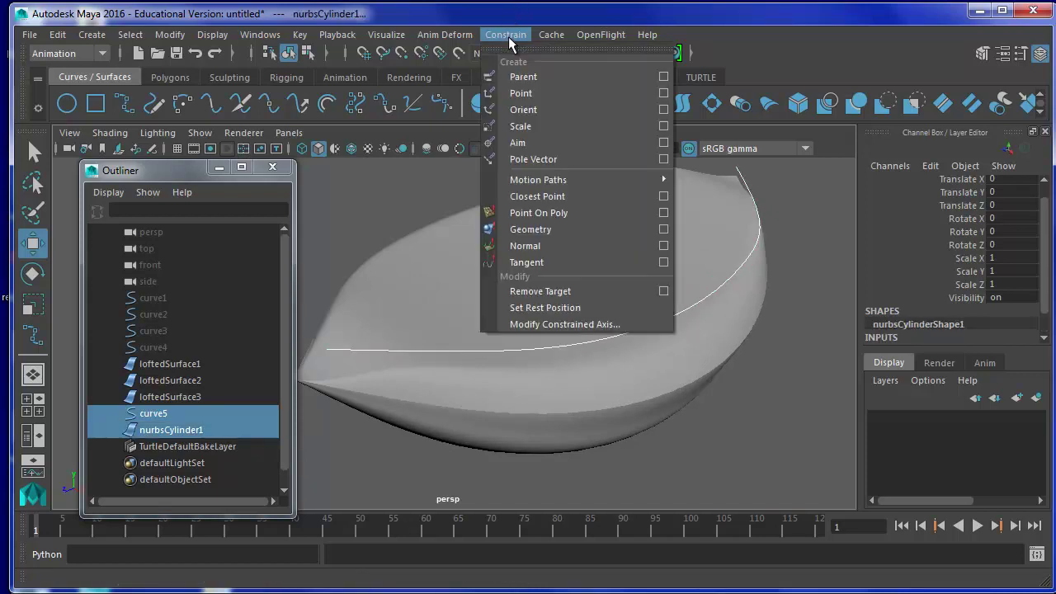
mouse_move(538, 180)
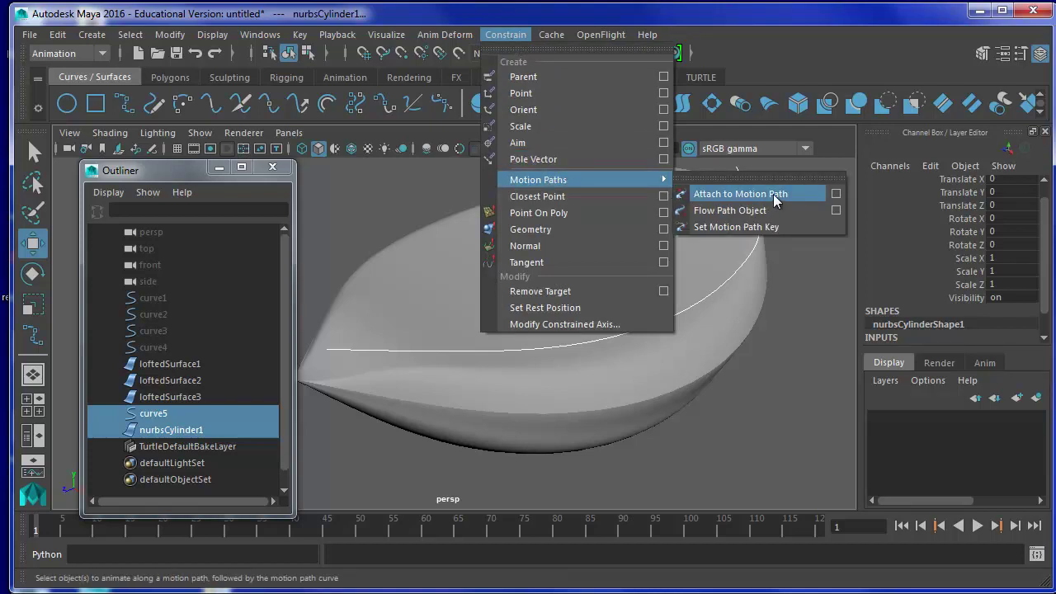
- Attach nurbsCylinder1 to curve5 as a motion path over frames 1–30 and inspect it at the bow
left_click(837, 194)
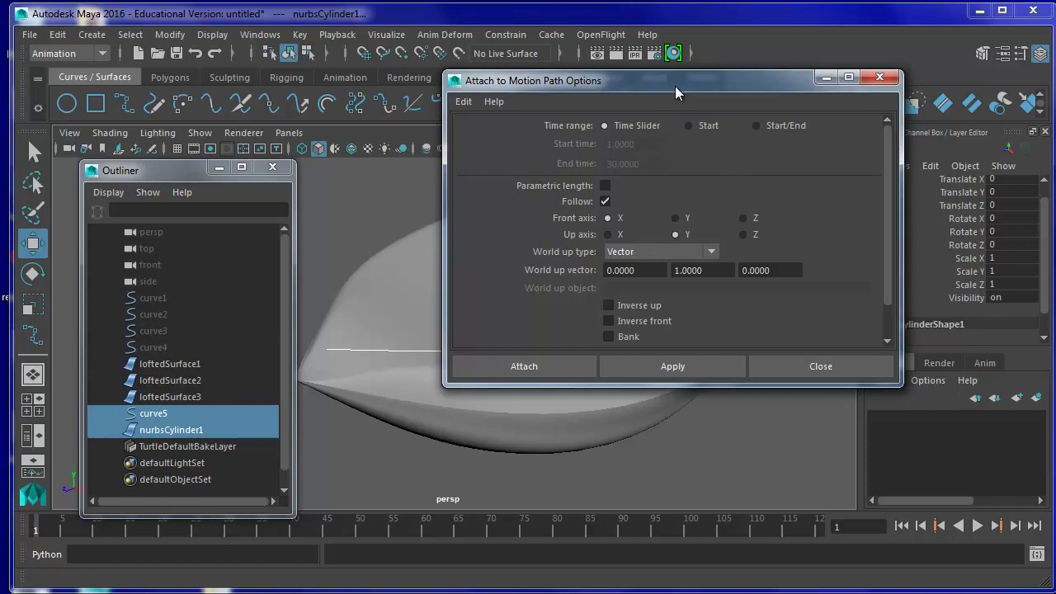
left_click(756, 127)
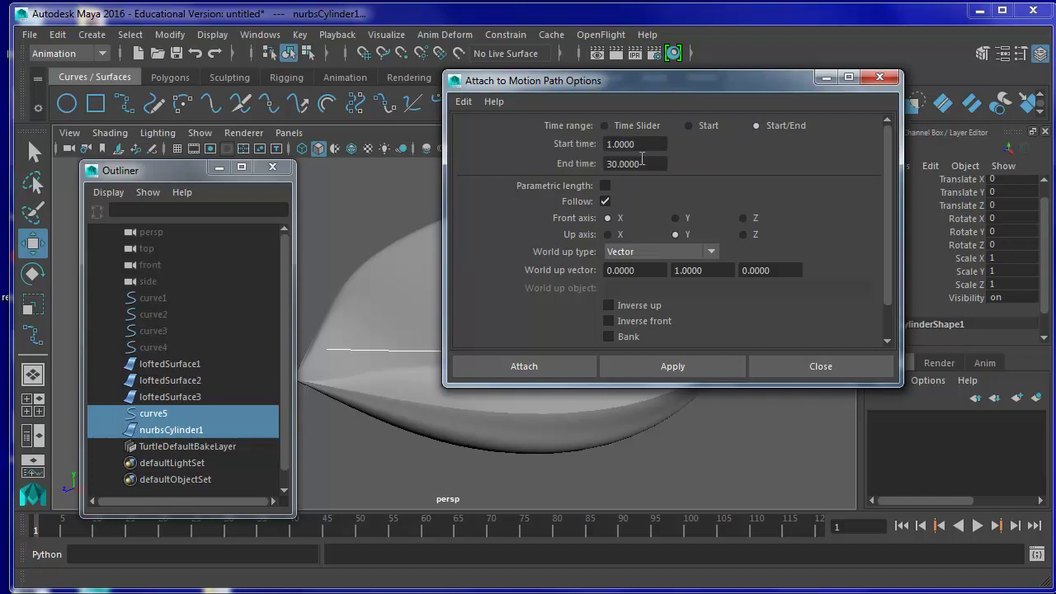
left_click(548, 361)
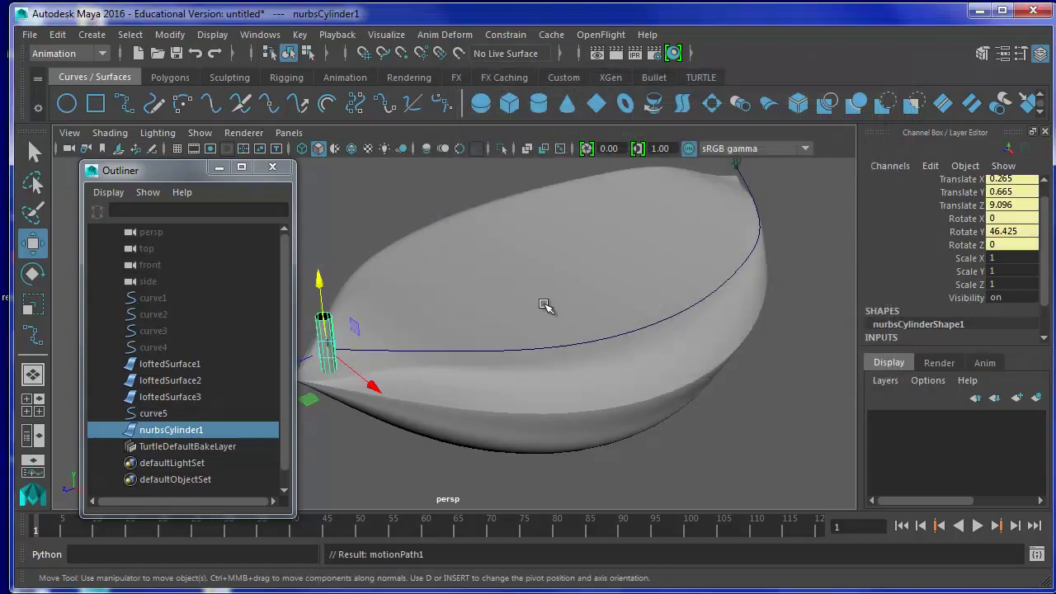
left_click_drag(514, 391, 497, 370, "alt")
middle_click_drag(497, 370, 509, 355, "alt")
mouse_move(508, 354)
left_mouse_down("alt")
mouse_move(589, 358)
mouse_move(554, 401)
mouse_move(551, 376)
mouse_move(566, 365)
left_mouse_up("alt")
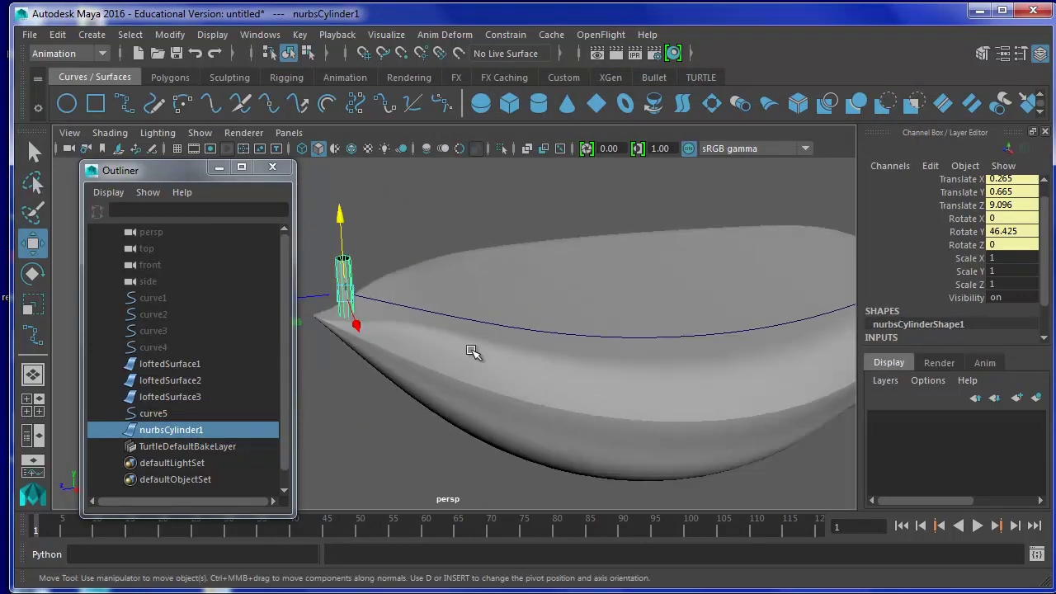
left_click_drag(472, 352, 495, 372, "alt")
middle_click_drag(611, 289, 618, 293, "alt")
mouse_move(618, 293)
left_mouse_down("alt")
mouse_move(573, 295)
mouse_move(594, 294)
left_mouse_up("alt")
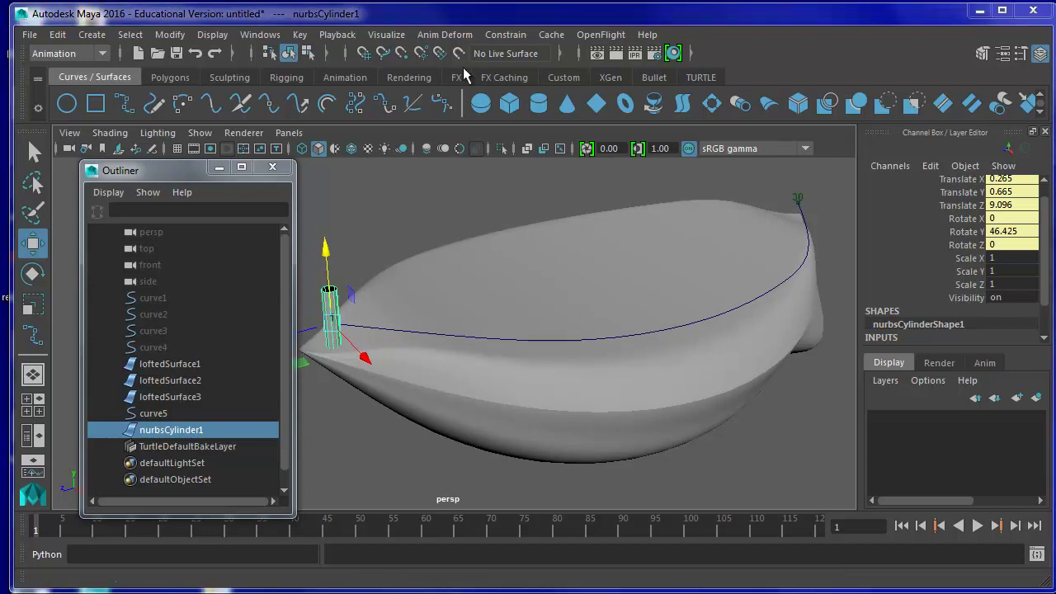
- Take an animation snapshot with increment 2, placing cylinder post copies along the hull rim
left_click(400, 37)
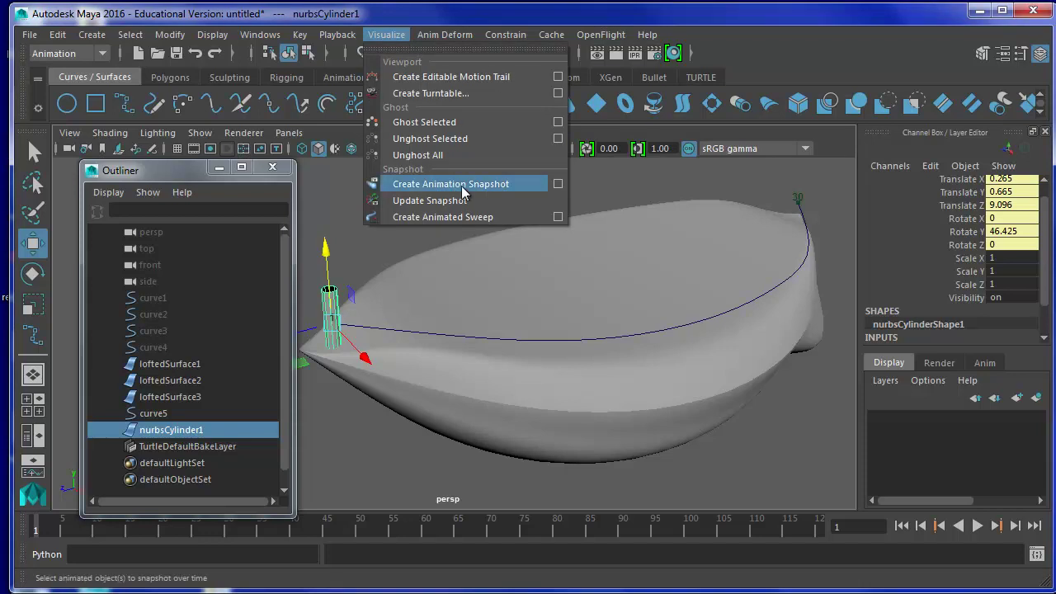
left_click(559, 185)
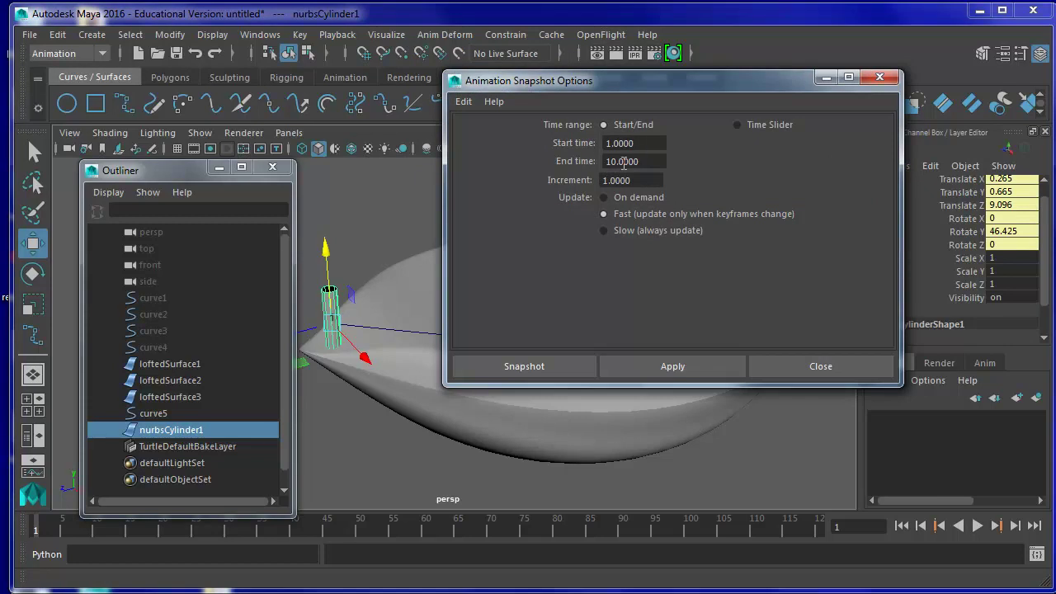
left_click_drag(642, 164, 586, 162)
type("3")
left_click_drag(635, 181, 595, 178)
type("2")
left_click(552, 363)
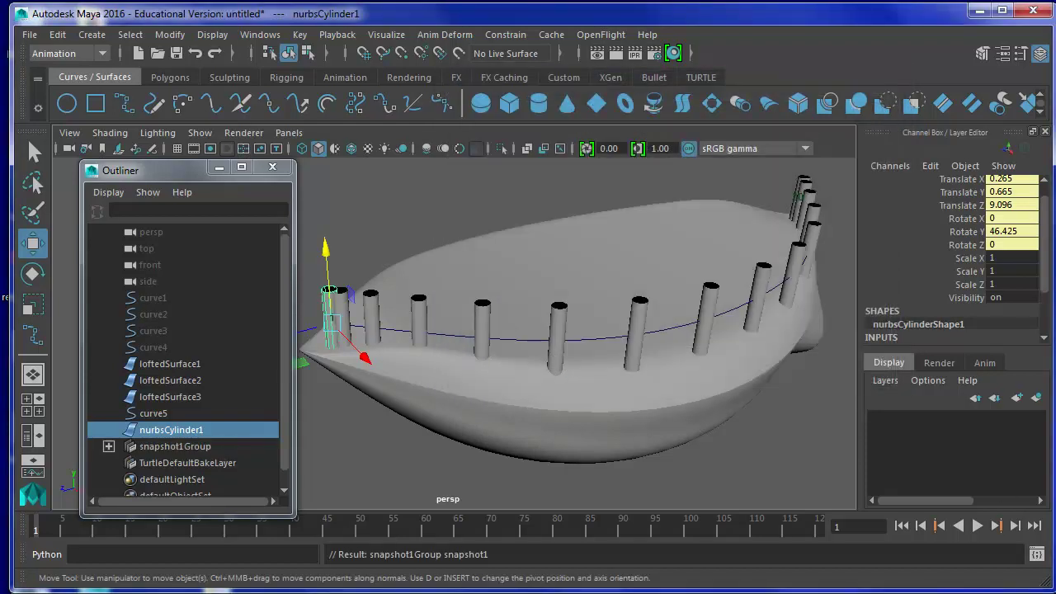
mouse_move(501, 429)
left_mouse_down("alt")
mouse_move(523, 407)
mouse_move(467, 405)
mouse_move(526, 410)
mouse_move(537, 434)
left_mouse_up("alt")
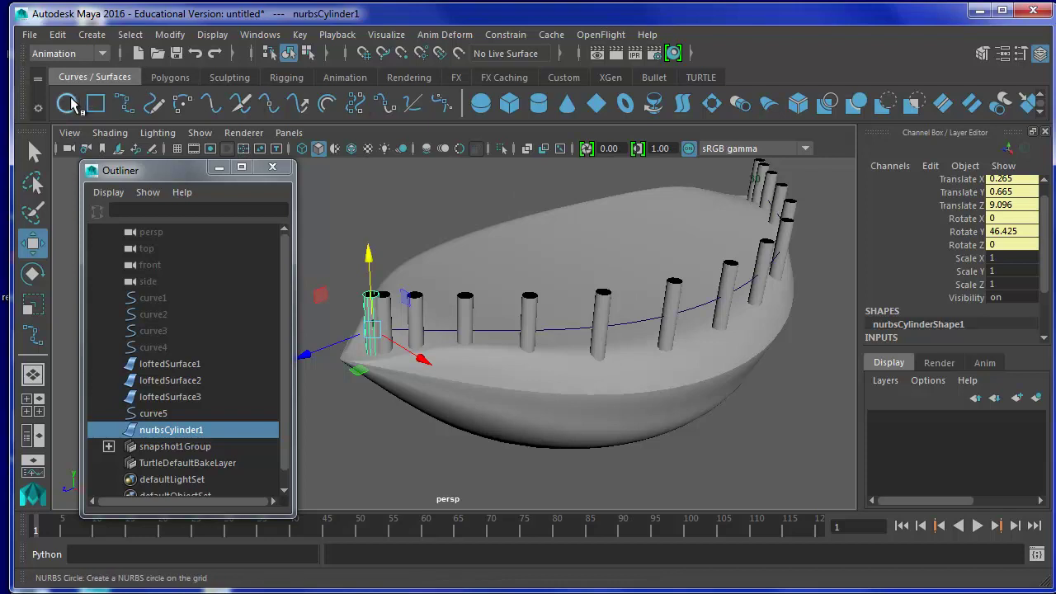
- Create a NURBS circle, raise it above the hull, and set its Rotate X to 90
left_click(69, 103)
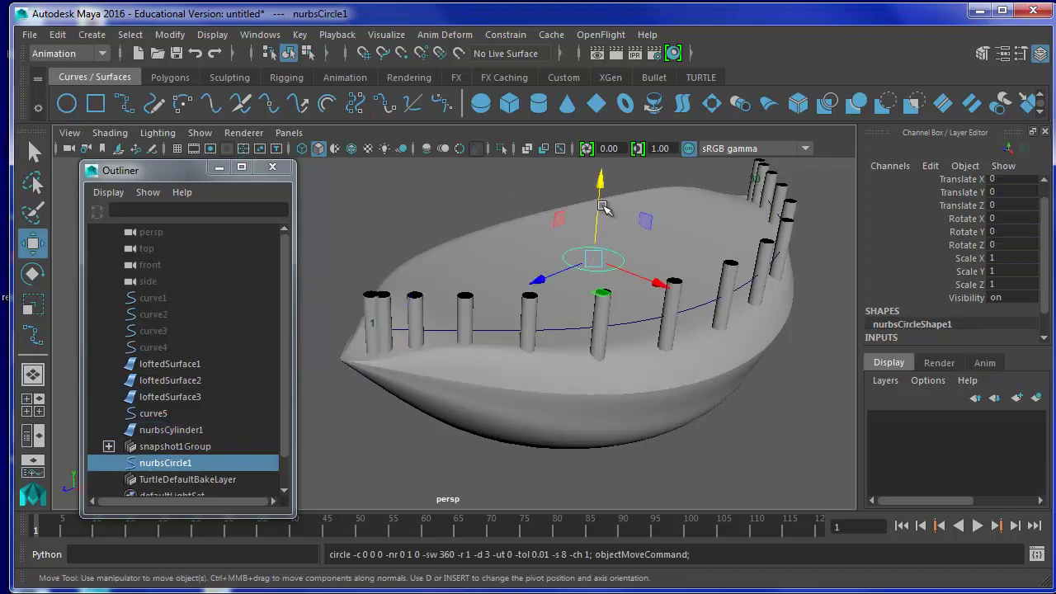
left_click_drag(599, 206, 600, 176)
mouse_move(719, 250)
middle_mouse_down("alt")
mouse_move(666, 299)
mouse_move(698, 335)
middle_mouse_up("alt")
mouse_move(698, 335)
left_mouse_down("alt")
mouse_move(658, 355)
mouse_move(666, 346)
mouse_move(696, 355)
left_mouse_up("alt")
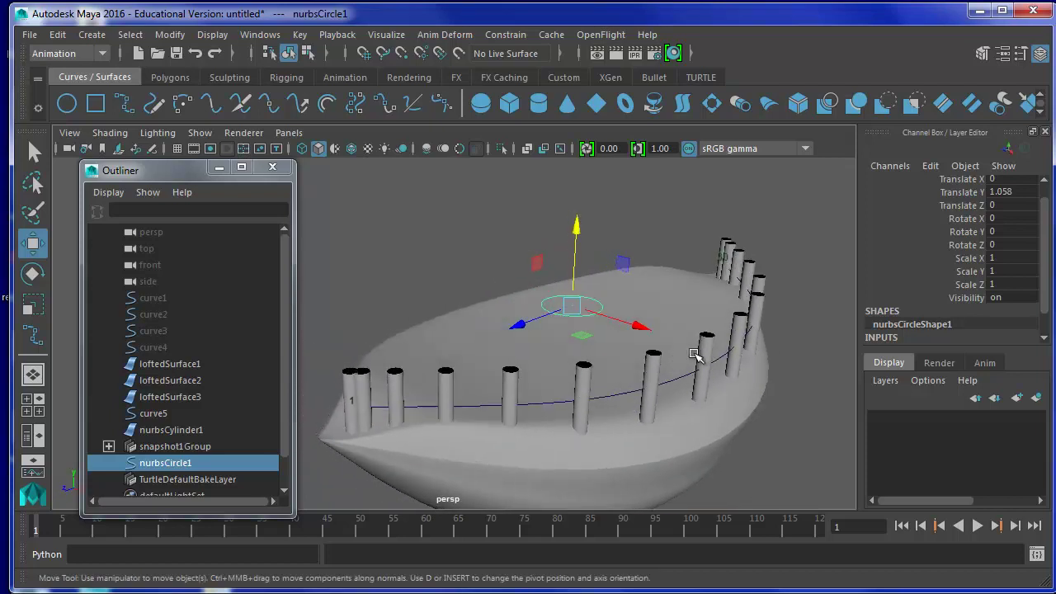
double_click(996, 219)
type("0")
key("Return")
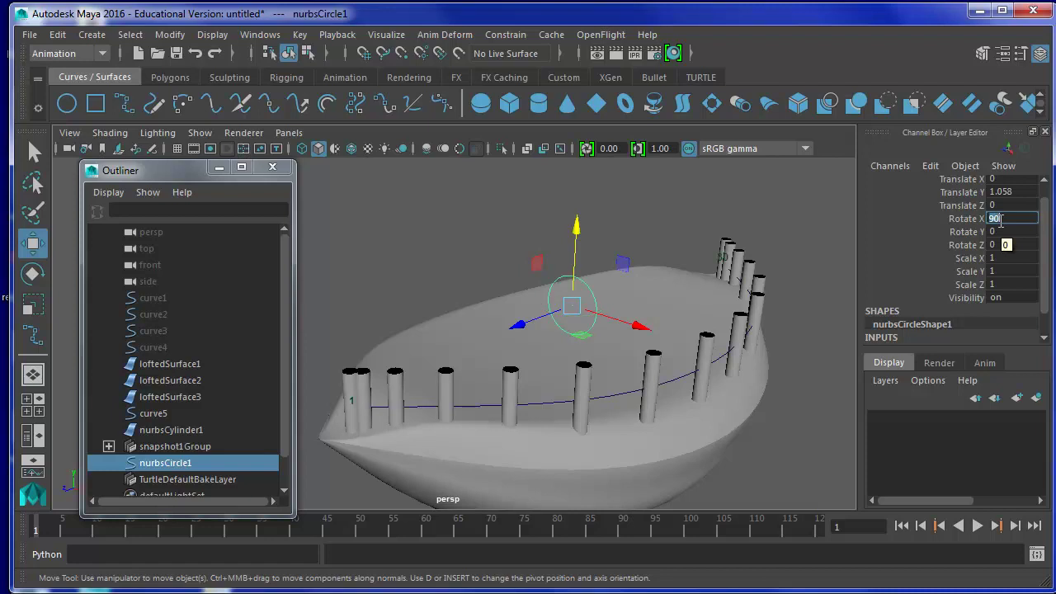
- Set the circle's Rotate Y to -38 and add rail curve curve5 to the selection
mouse_move(502, 306)
left_mouse_down("alt")
mouse_move(424, 330)
mouse_move(519, 318)
left_mouse_up("alt")
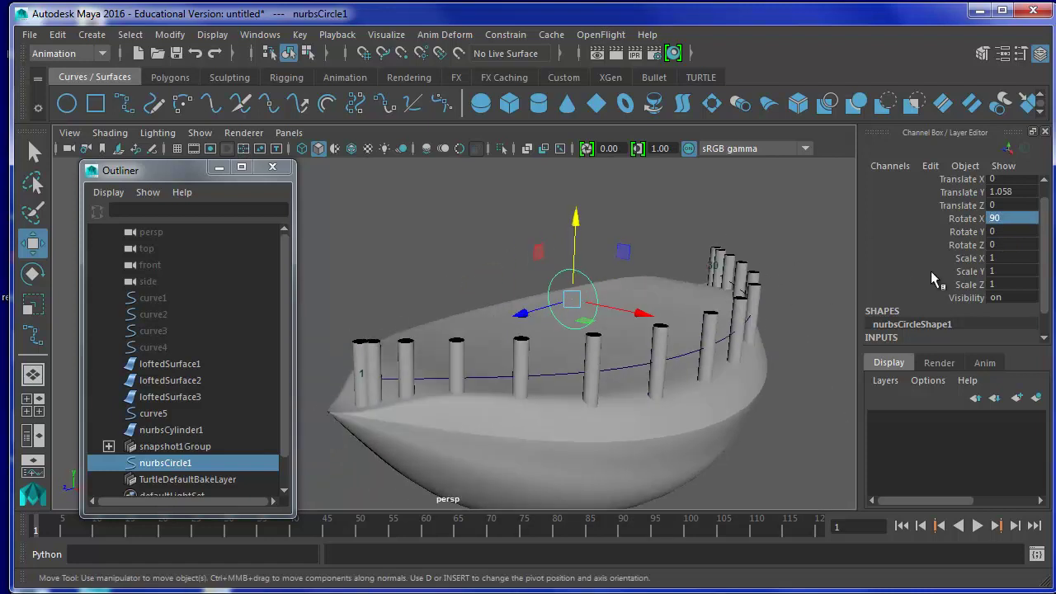
double_click(997, 232)
type("-35")
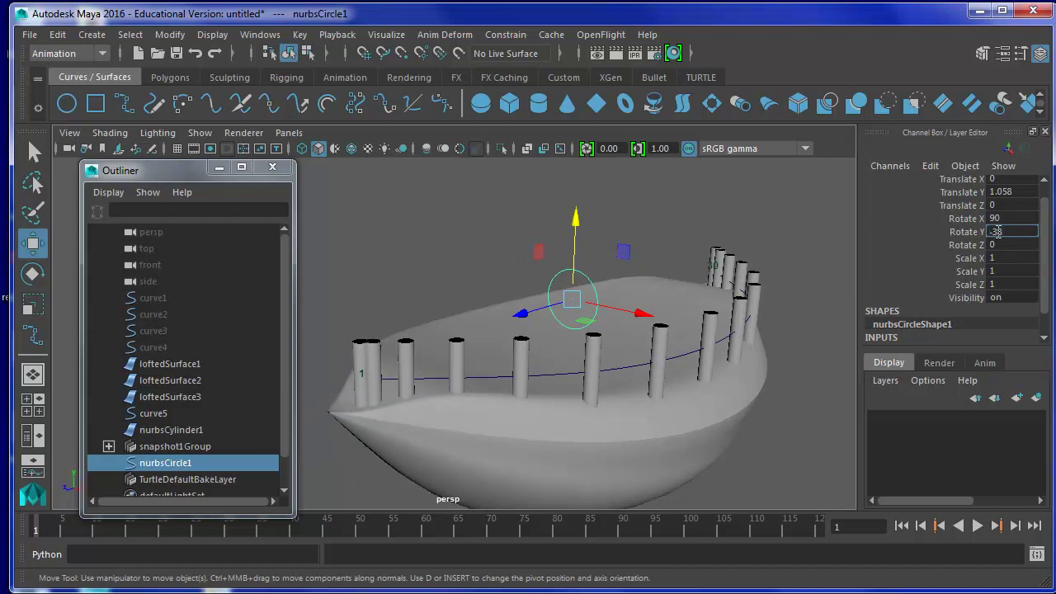
key("Return")
mouse_move(704, 238)
left_mouse_down("alt")
mouse_move(632, 313)
mouse_move(702, 306)
mouse_move(608, 309)
left_mouse_up("alt")
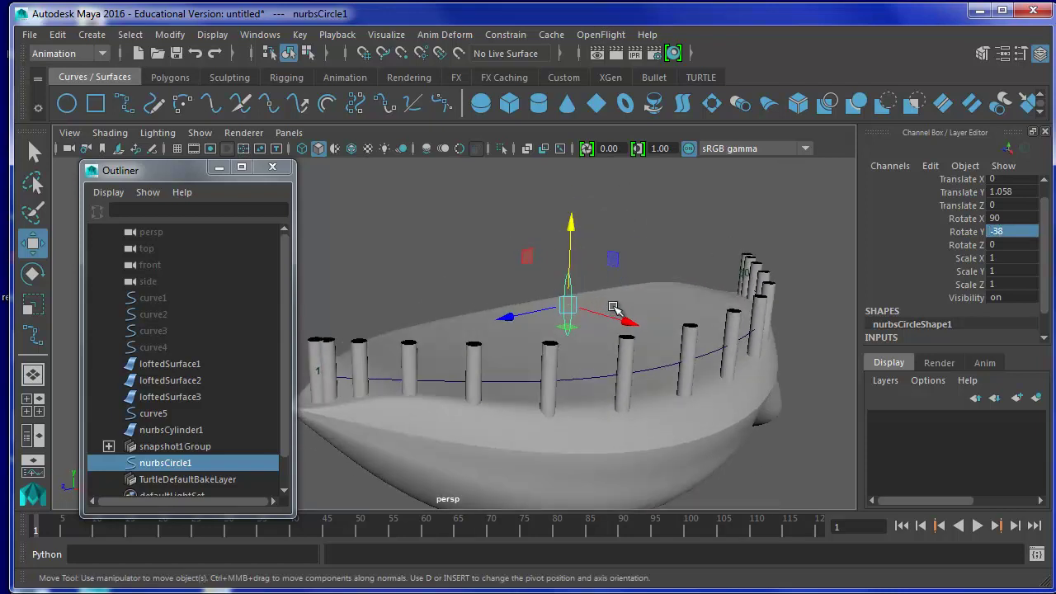
left_click(600, 377, "shift")
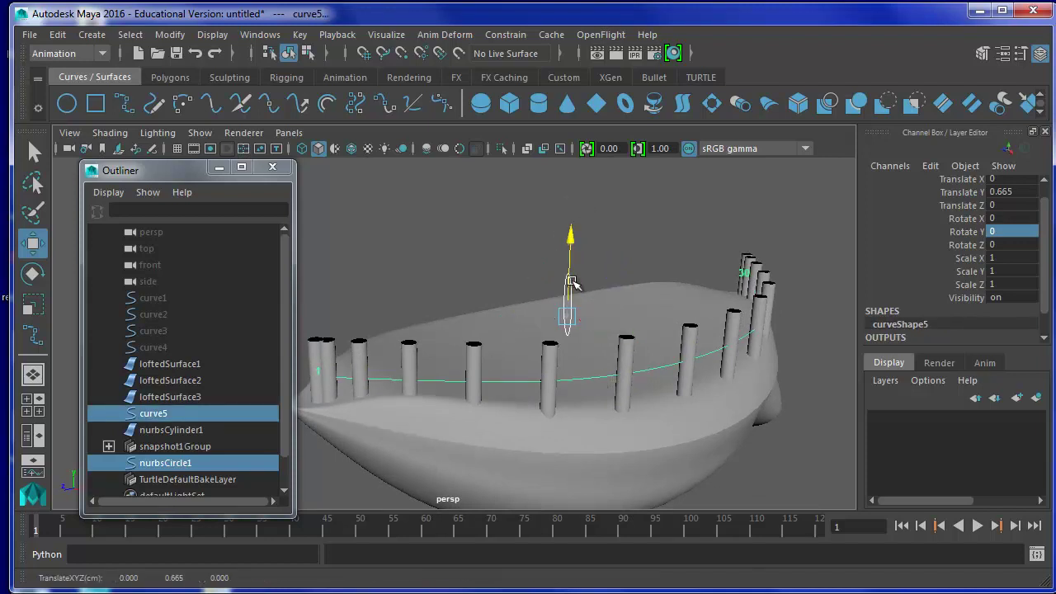
key("g")
- Set the makeNurbCircle1 Radius to 0.3
left_click_drag(554, 283, 616, 279, "alt")
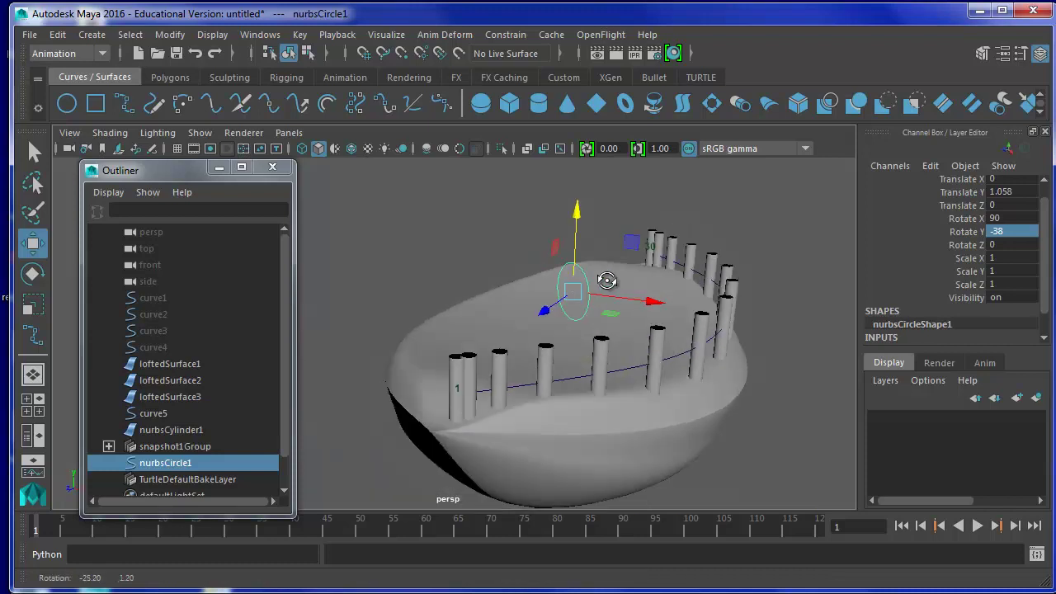
scroll(936, 299, "down", 1)
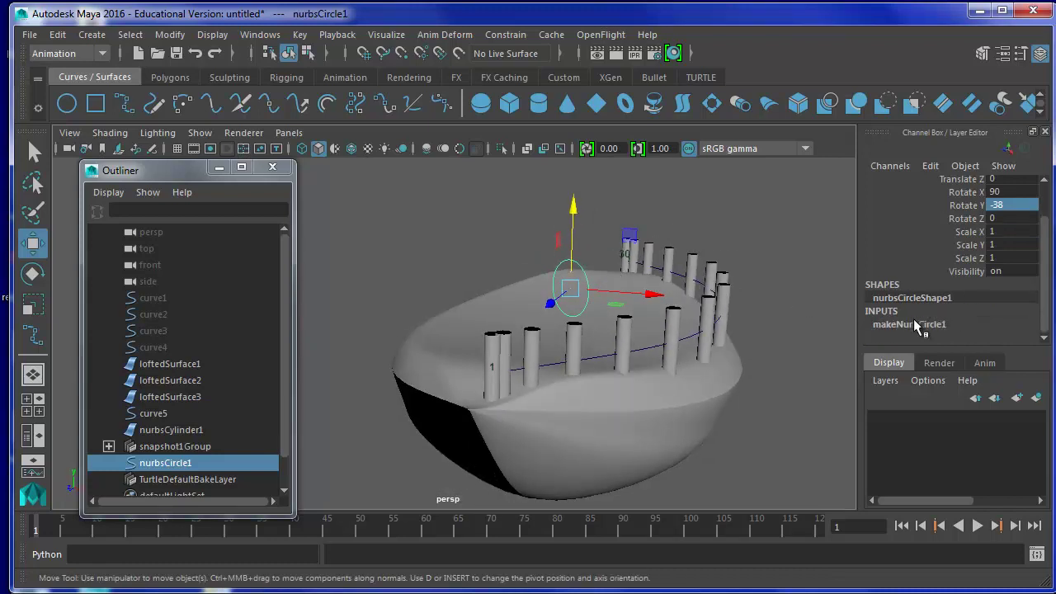
left_click(911, 323)
scroll(999, 319, "down", 5)
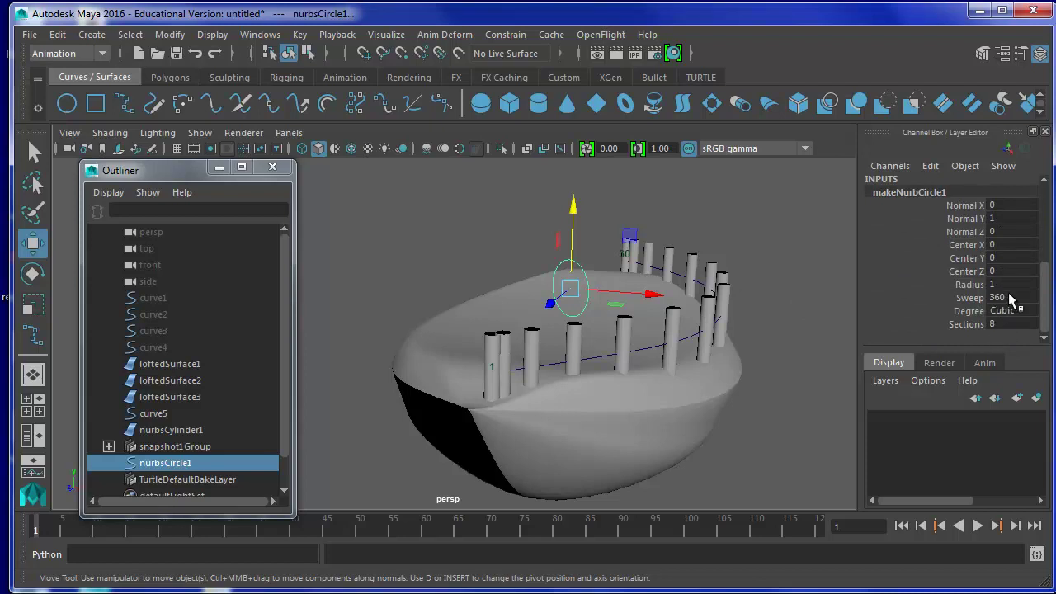
scroll(1010, 298, "up", 2)
scroll(1010, 299, "up", 1)
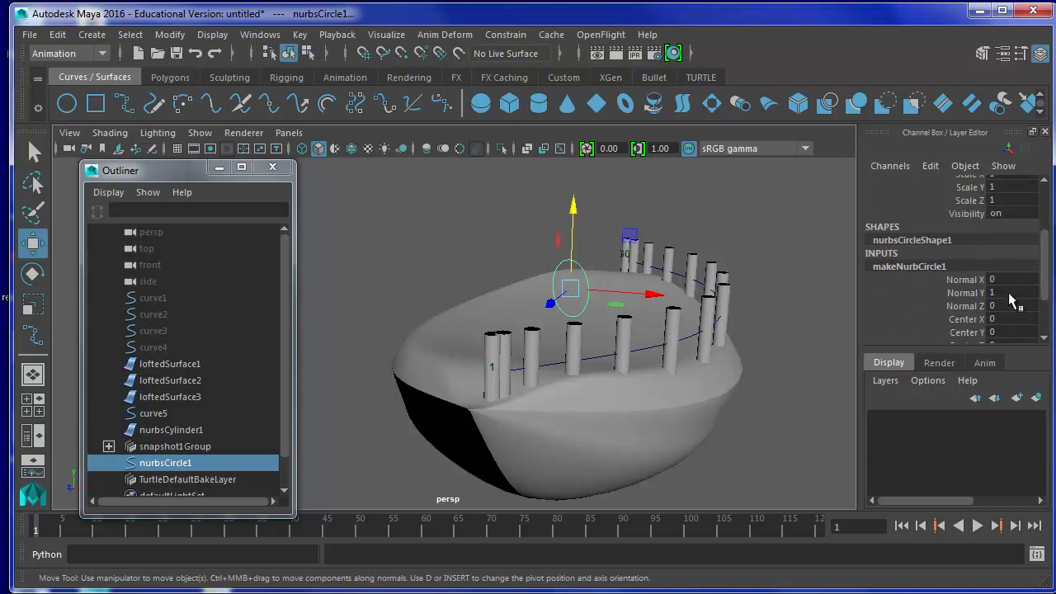
left_click(914, 291)
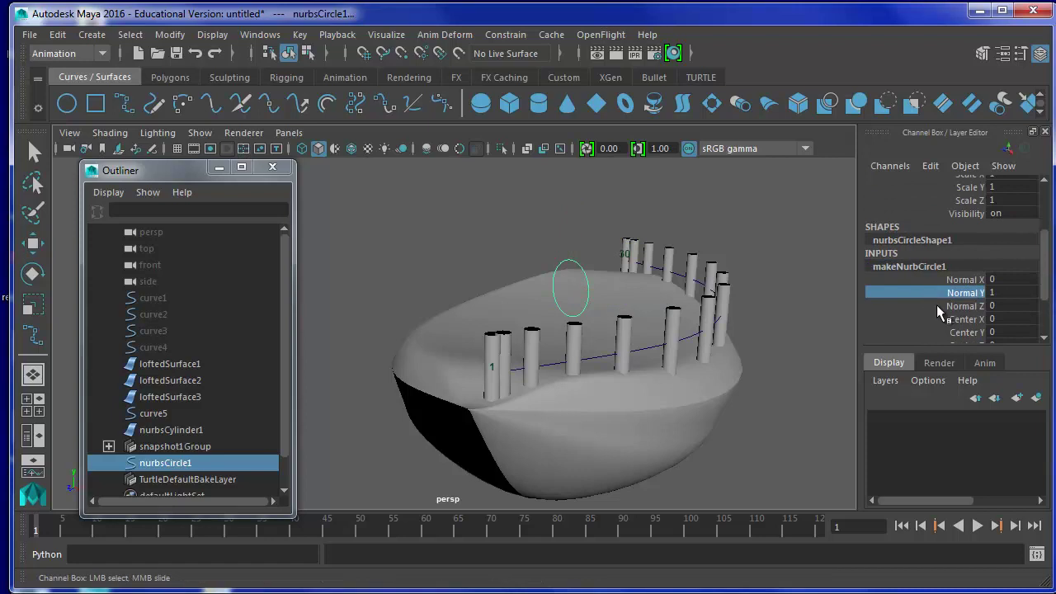
scroll(937, 304, "down", 1)
double_click(914, 233)
scroll(930, 257, "down", 1)
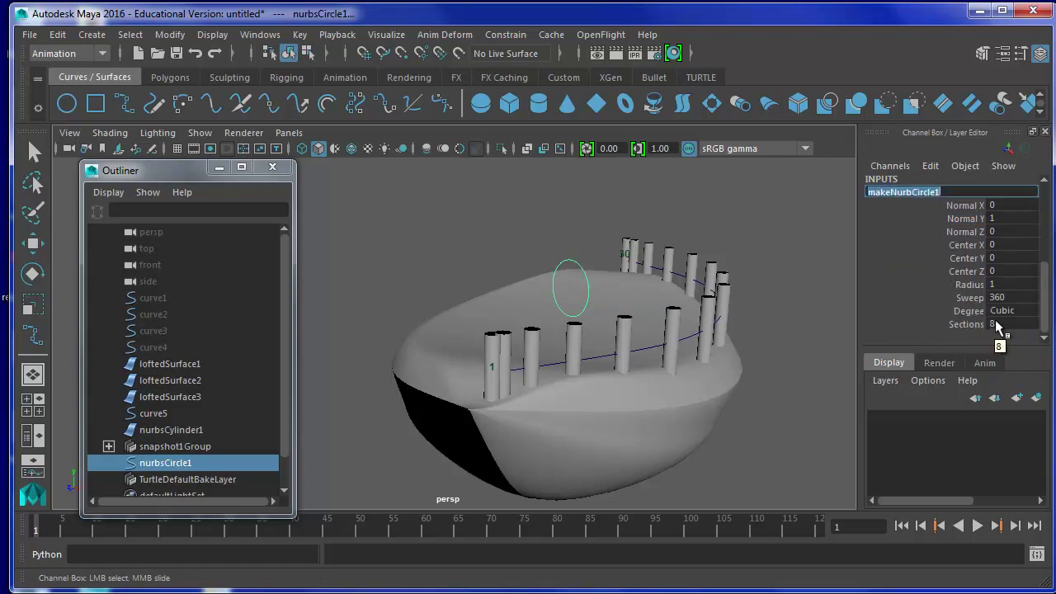
left_click(996, 284)
left_click(997, 284)
type("0.3")
key("Return")
- Shift-select curve5 together with the circle and switch to the Move tool
mouse_move(644, 268)
left_mouse_down("alt")
mouse_move(591, 311)
mouse_move(600, 301)
left_mouse_up("alt")
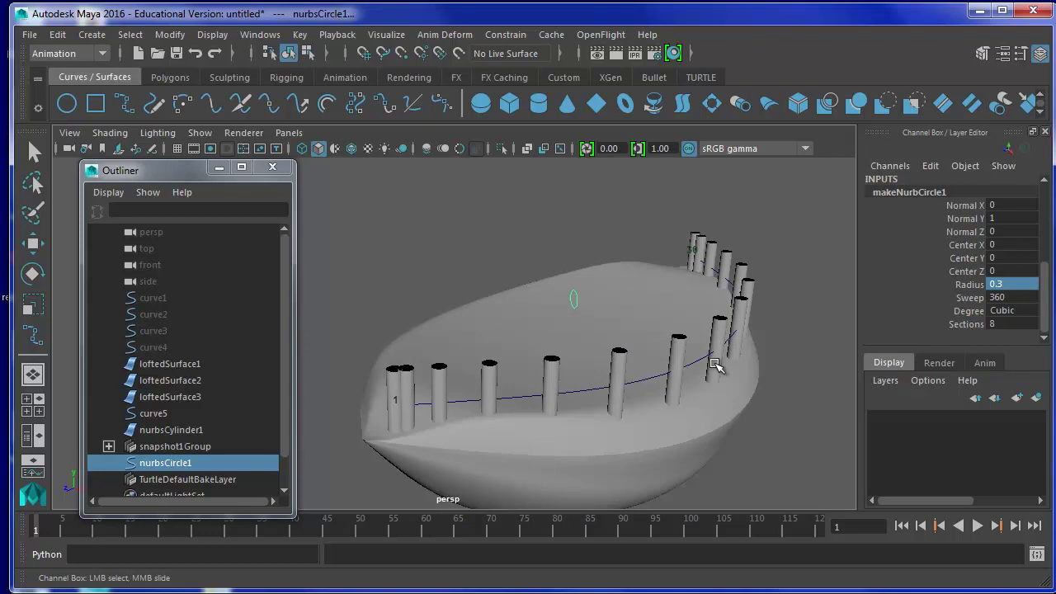
left_click(648, 377, "shift")
key("w")
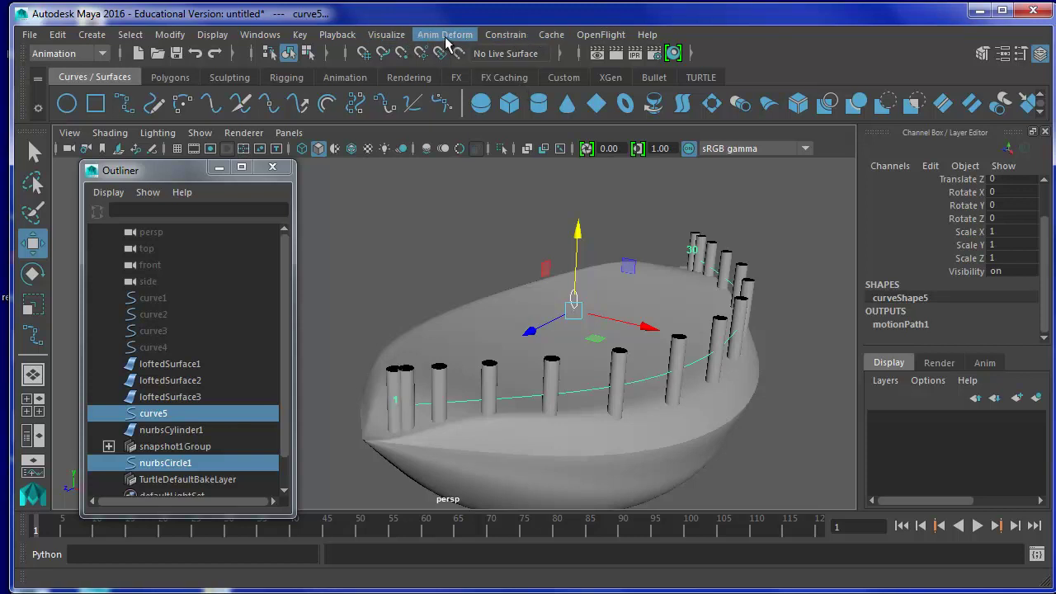
- In the Modeling menu set, extrude the circle along curve5 with Tube style
left_click(59, 53)
left_click(66, 71)
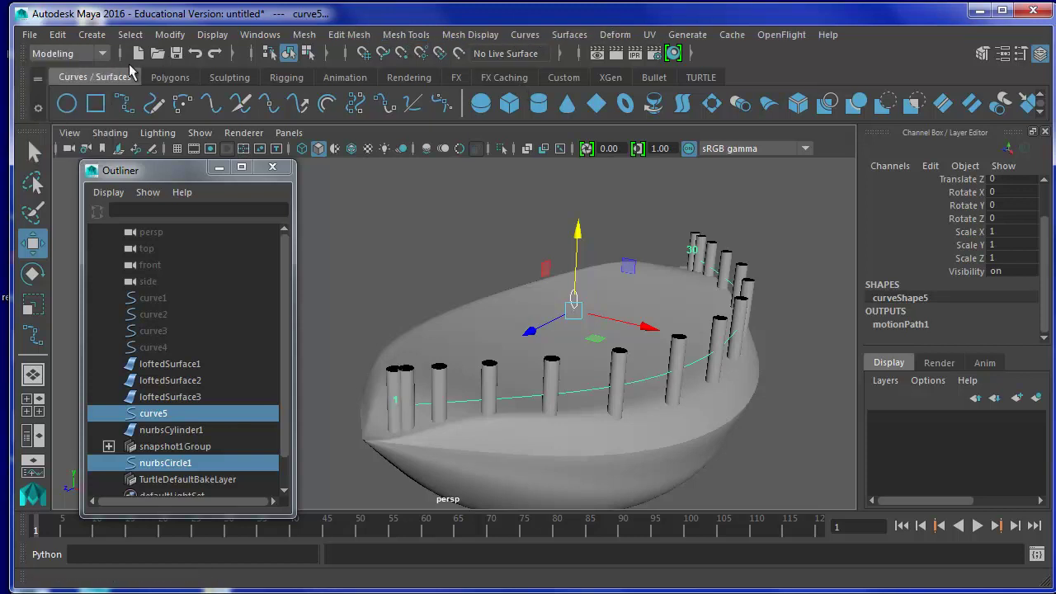
left_click(558, 37)
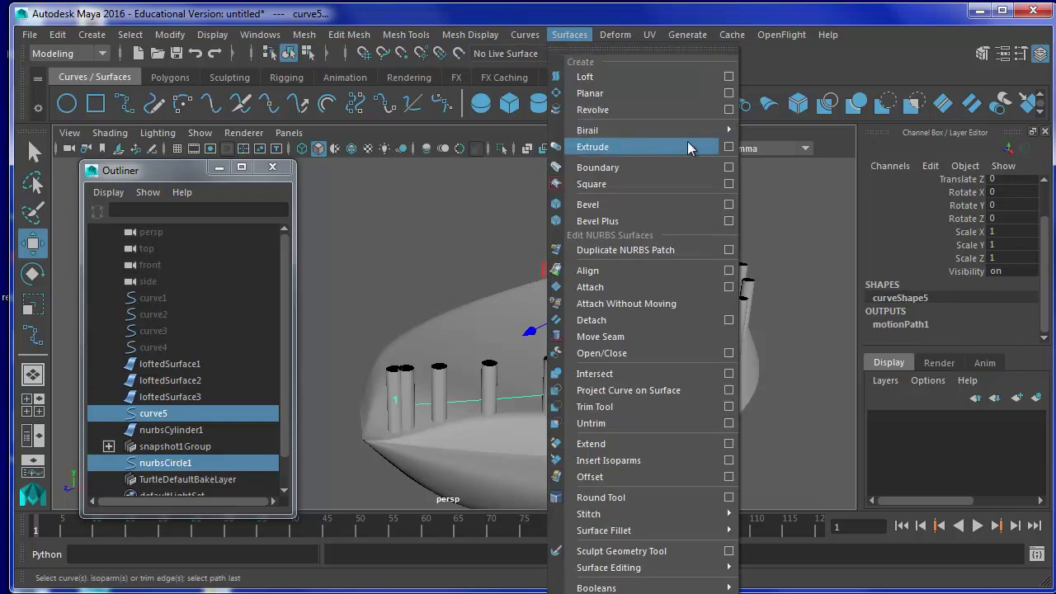
left_click(728, 147)
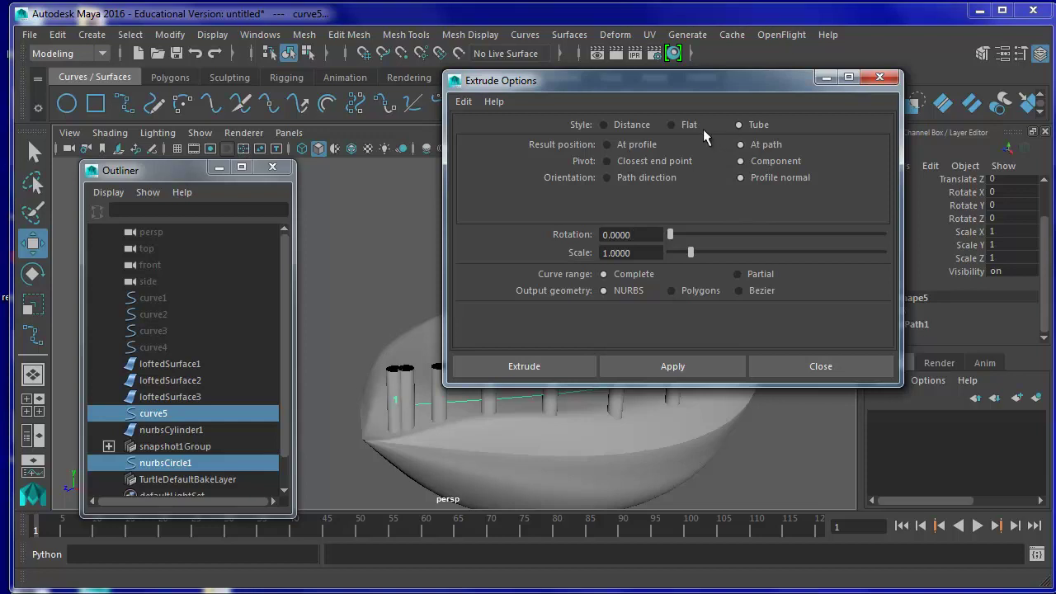
left_click_drag(721, 91, 659, 102)
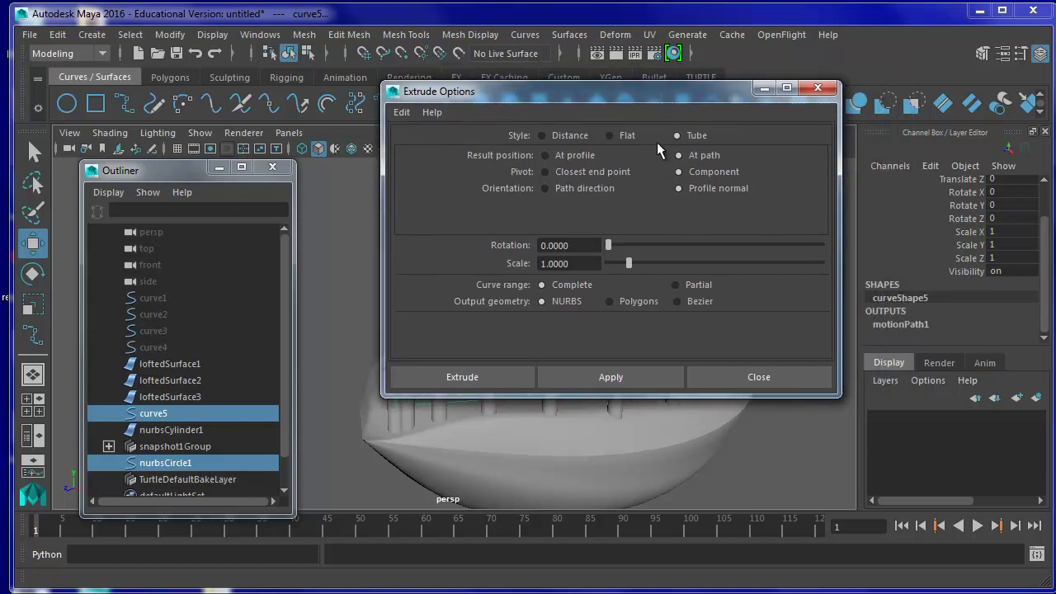
left_click(487, 373)
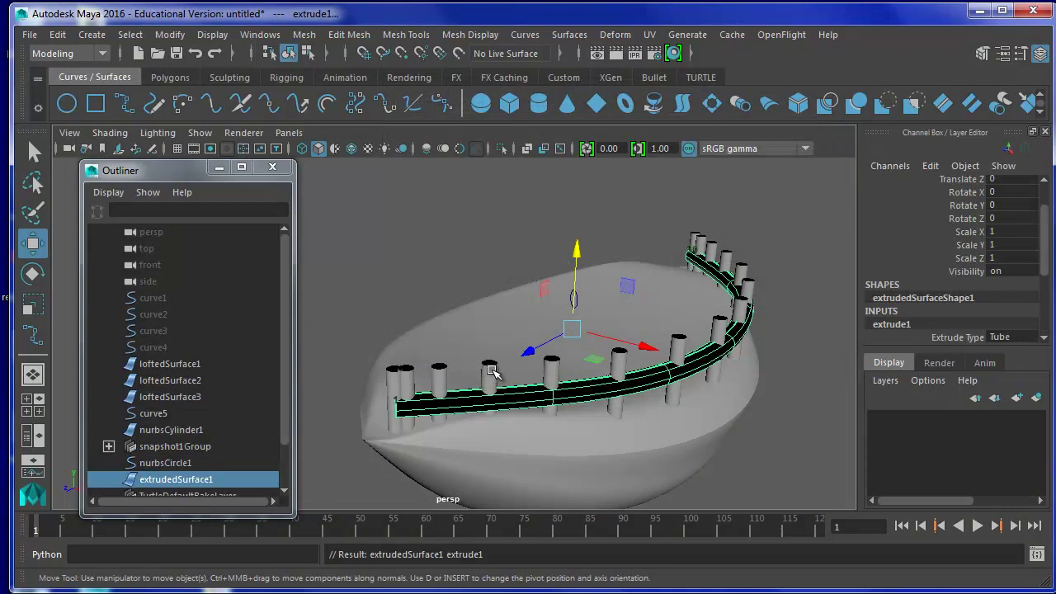
- Lower the extrudedSurface1 tube slightly onto the posts
left_click_drag(611, 456, 569, 439, "alt")
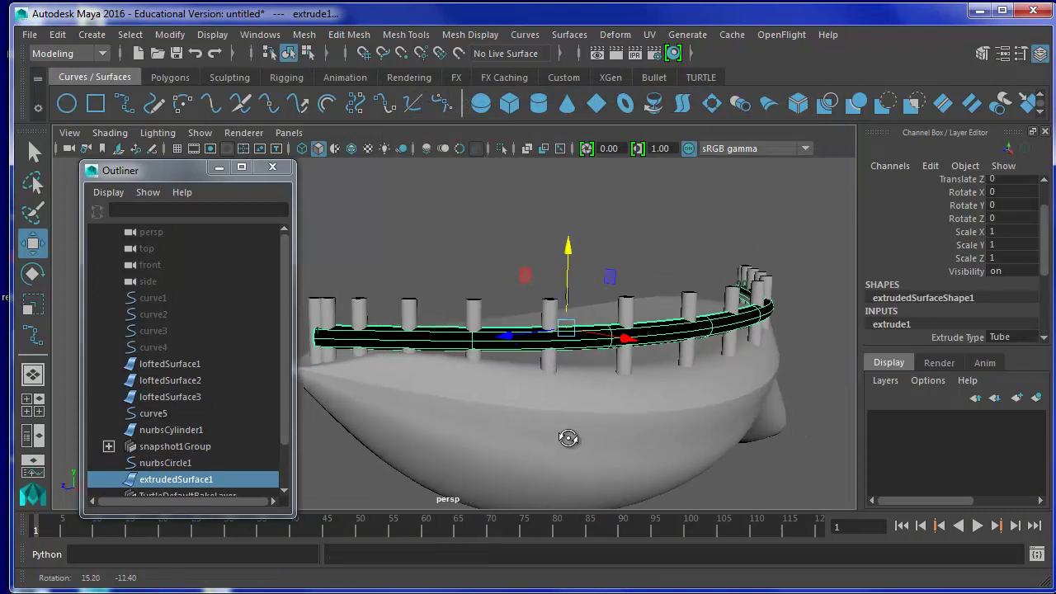
left_click_drag(569, 249, 571, 260)
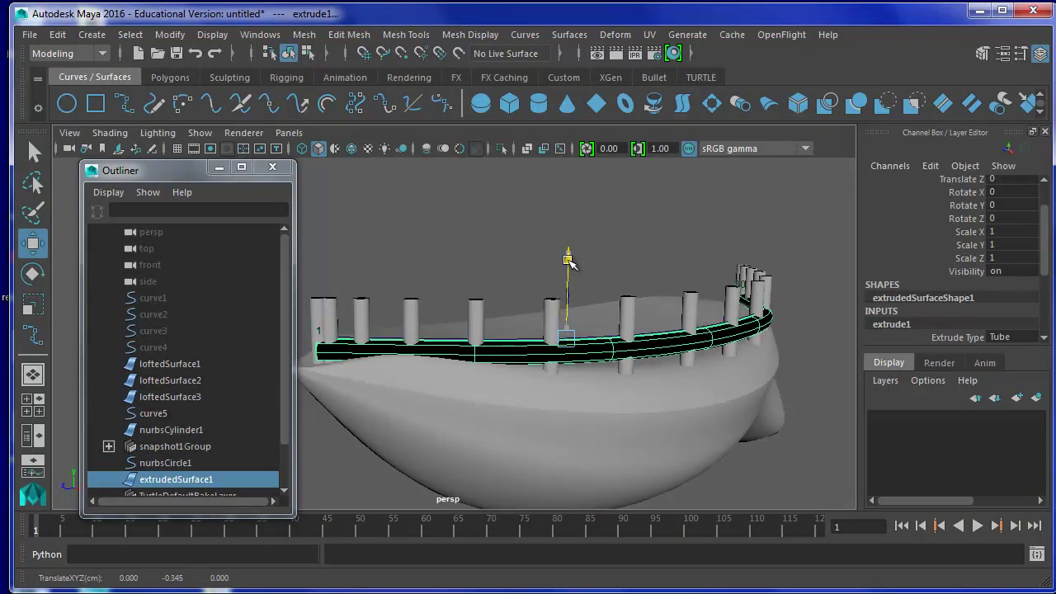
mouse_move(618, 399)
left_mouse_down("alt")
mouse_move(474, 388)
mouse_move(643, 401)
mouse_move(585, 401)
mouse_move(594, 403)
left_mouse_up("alt")
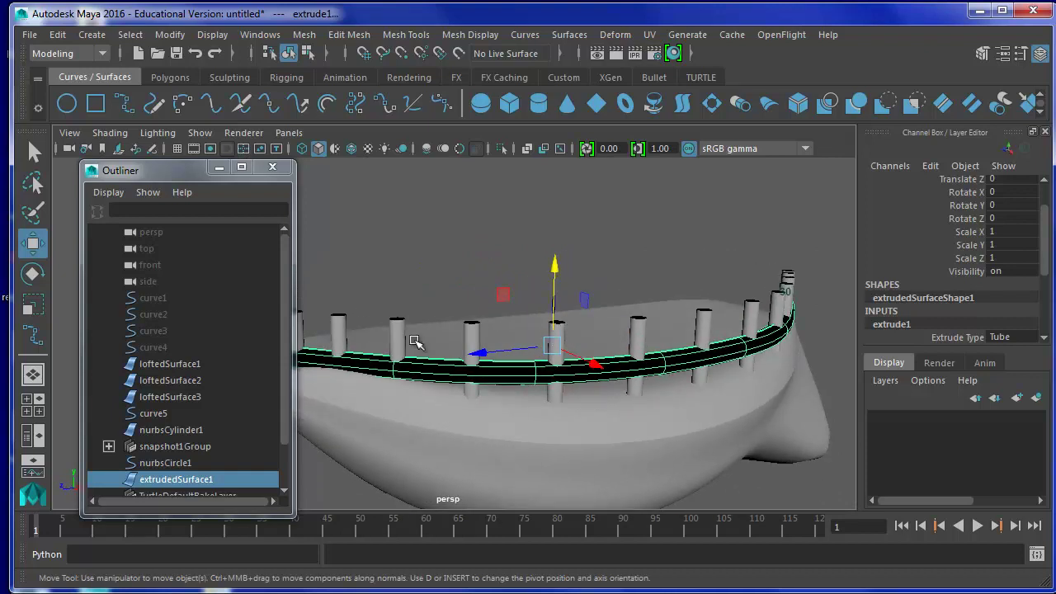
- Hide the profile circle nurbsCircle1 and clear the selection
left_click(184, 463)
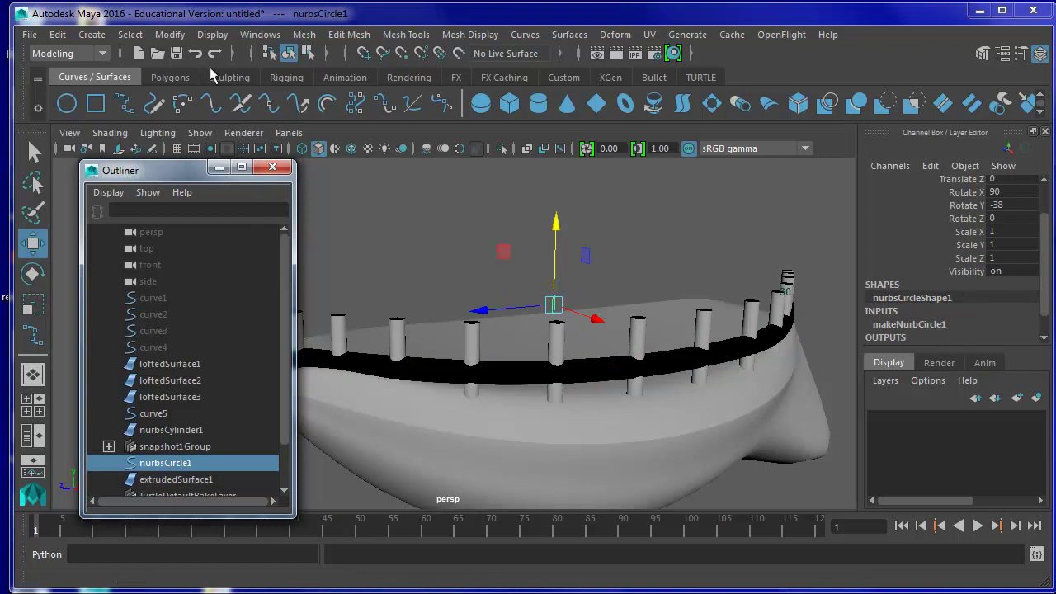
left_click(212, 37)
mouse_move(232, 138)
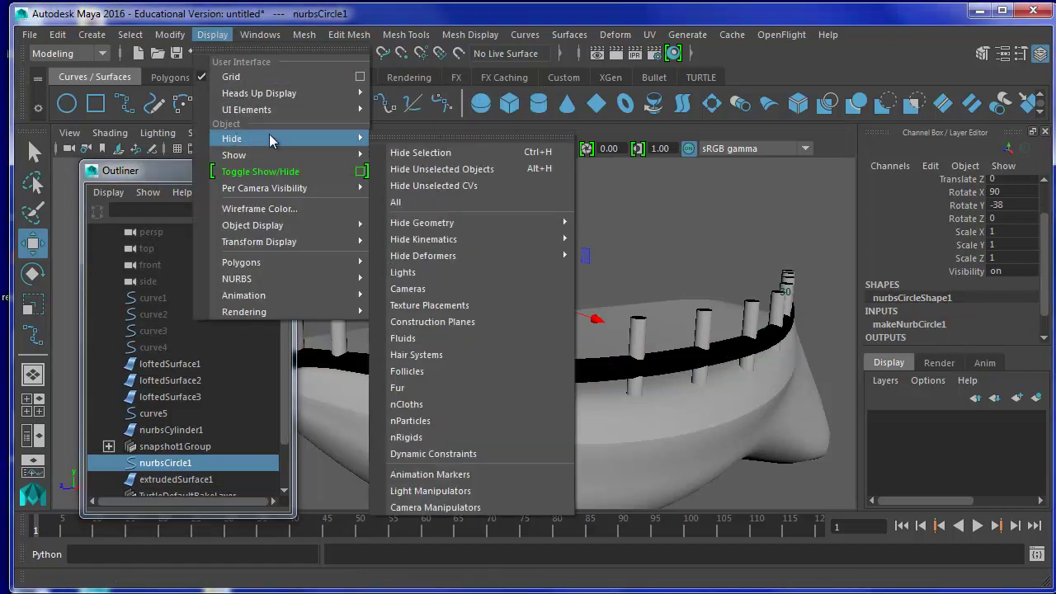
left_click(404, 153)
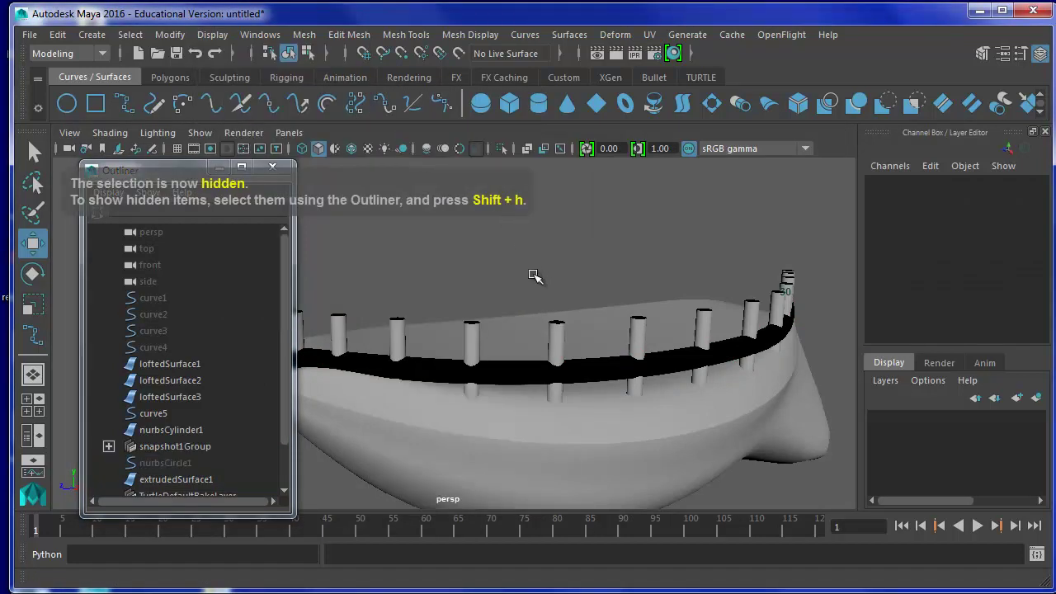
left_click(518, 377)
right_click(518, 377)
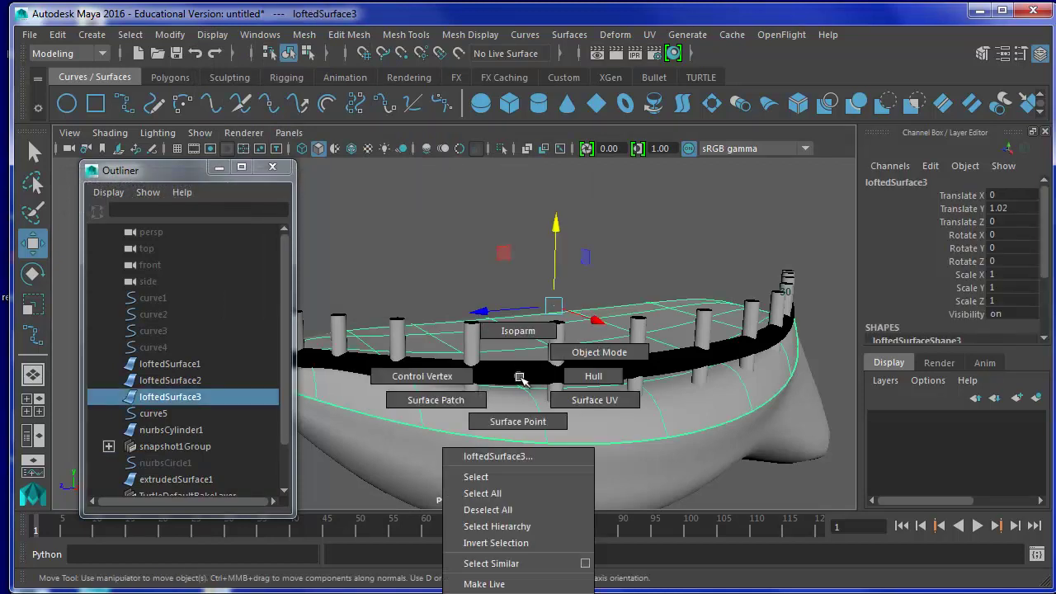
left_click(502, 285)
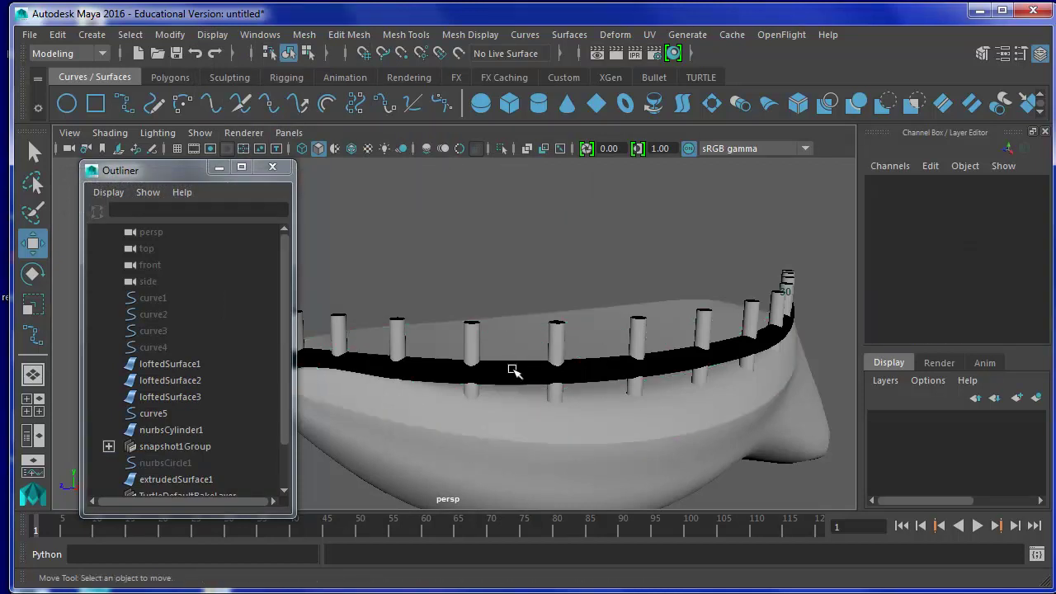
- Duplicate extrudedSurface1 and raise the copy to Translate Y 0.745 as the top rail
left_click(157, 430)
left_click(168, 397)
left_click(178, 430)
scroll(182, 437, "down", 1)
left_click(185, 430)
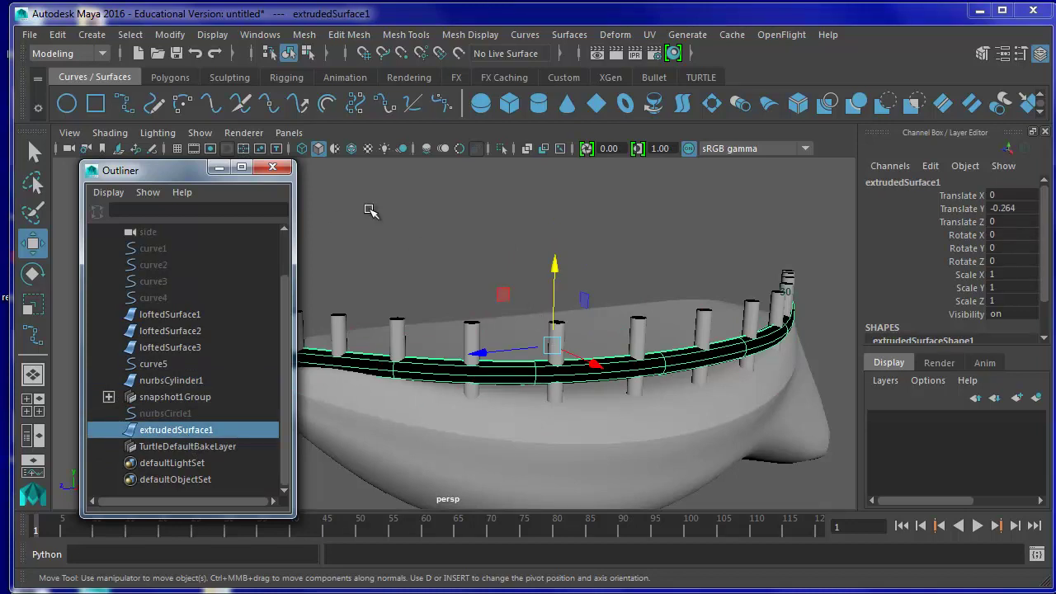
left_click(58, 34)
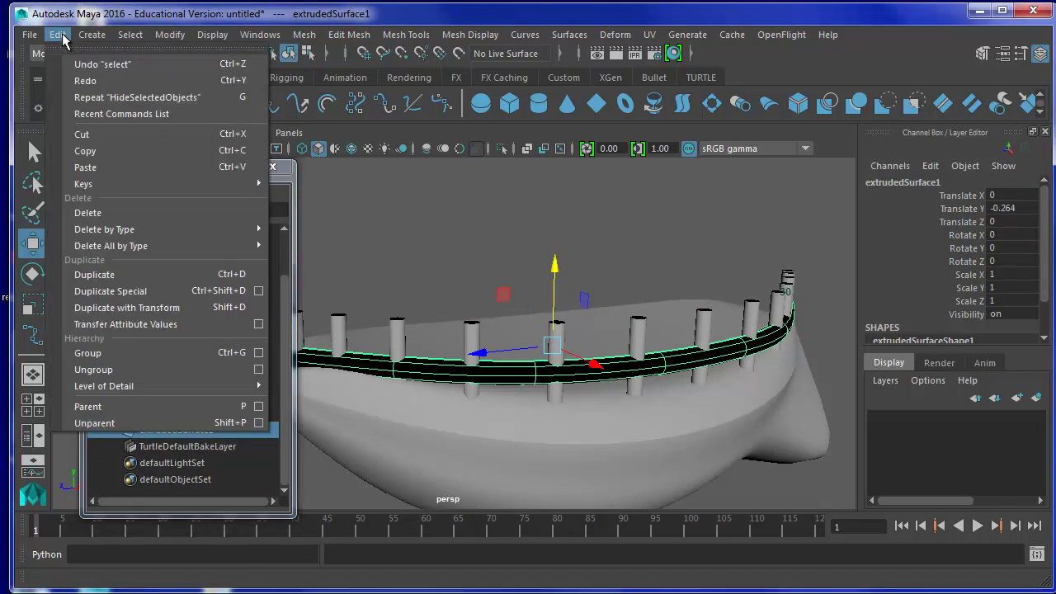
left_click(108, 278)
mouse_move(556, 288)
left_mouse_down()
mouse_move(559, 254)
mouse_move(652, 369)
mouse_move(559, 371)
left_mouse_up()
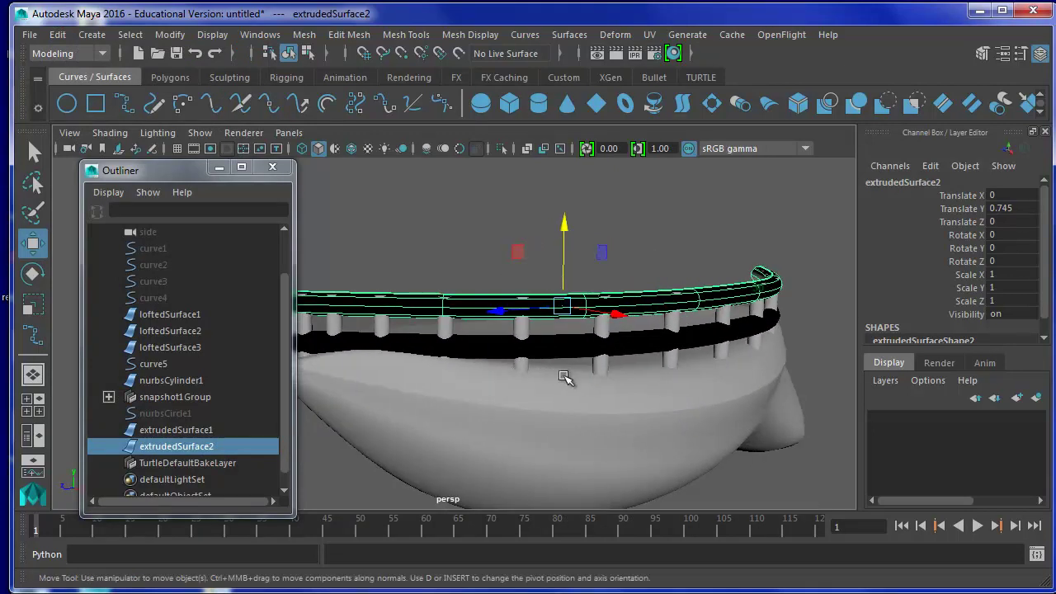
- Marquee-select all railing pieces along the rim from a side view
scroll(577, 381, "down", 1)
mouse_move(614, 390)
left_mouse_down("alt")
mouse_move(546, 465)
mouse_move(523, 443)
left_mouse_up("alt")
mouse_move(530, 441)
middle_mouse_down("alt")
mouse_move(596, 411)
mouse_move(584, 415)
middle_mouse_up("alt")
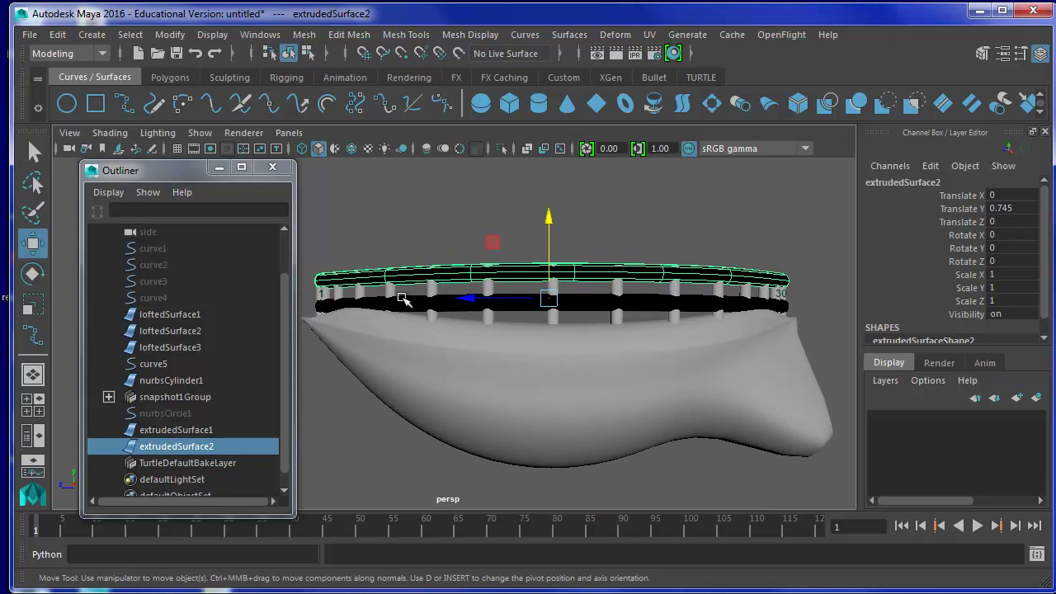
middle_click_drag(529, 322, 556, 324, "alt")
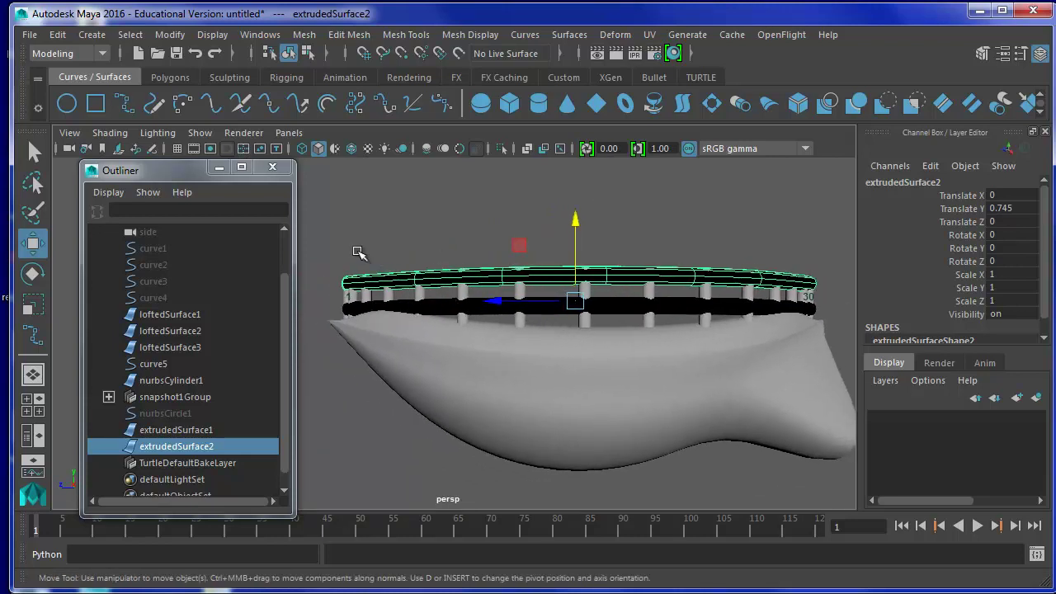
left_click_drag(323, 250, 843, 305)
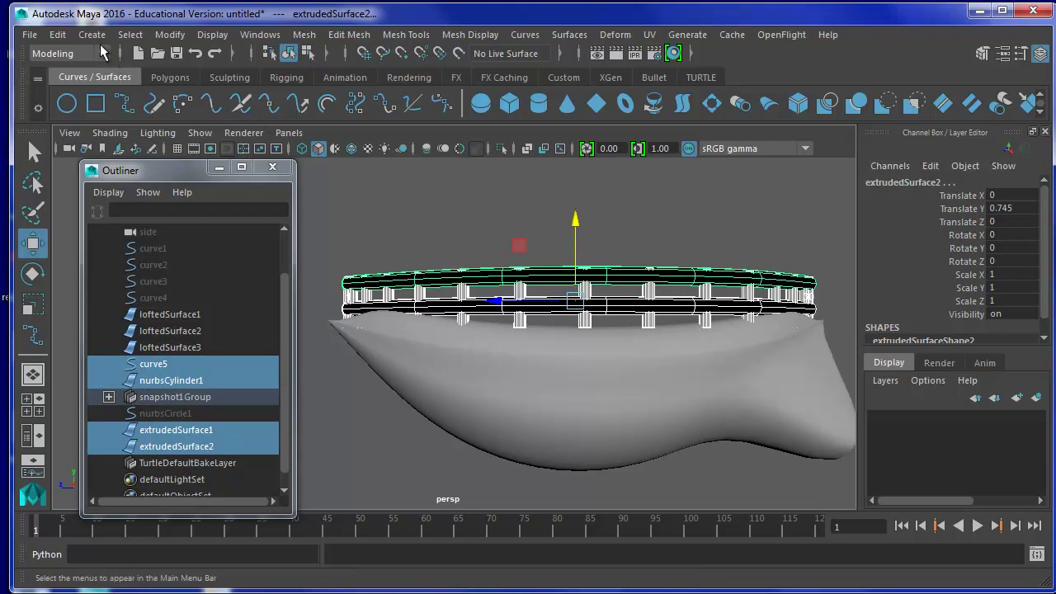
- Group the railing pieces, delete their history, and freeze the group's transformations
left_click(67, 40)
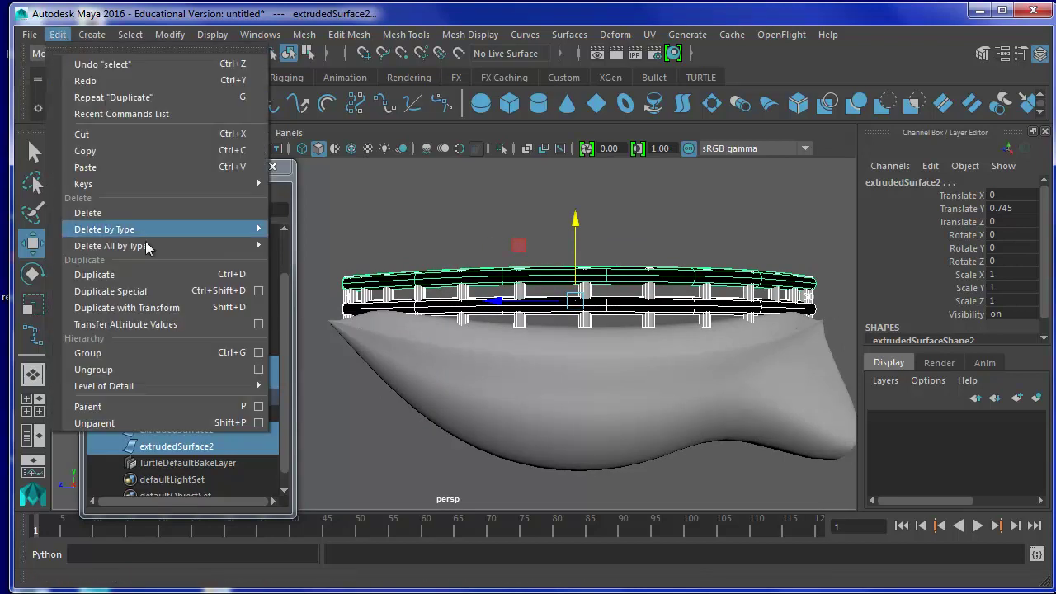
left_click(120, 353)
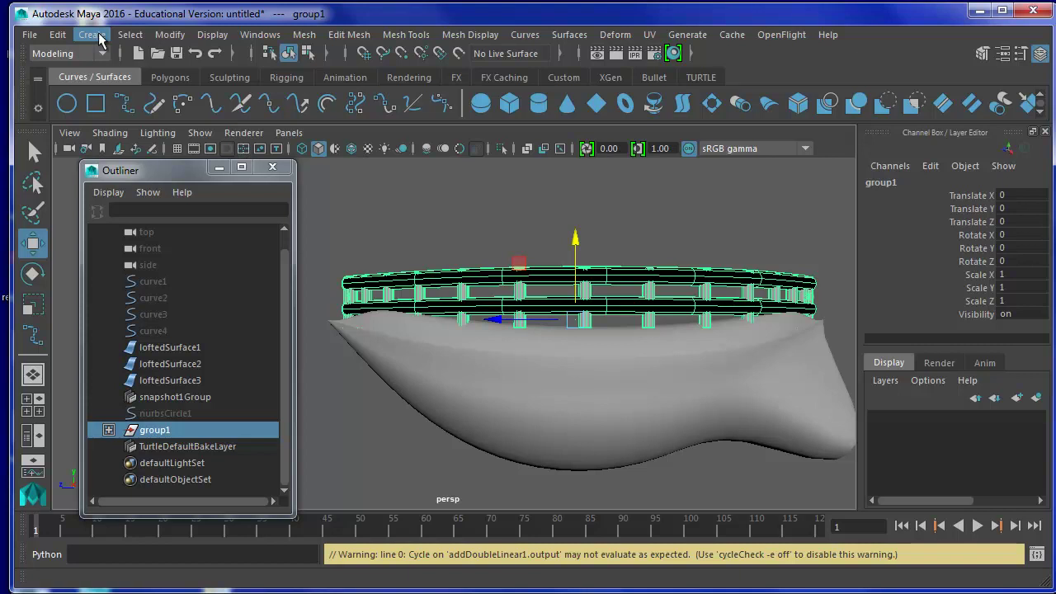
left_click(58, 35)
mouse_move(111, 245)
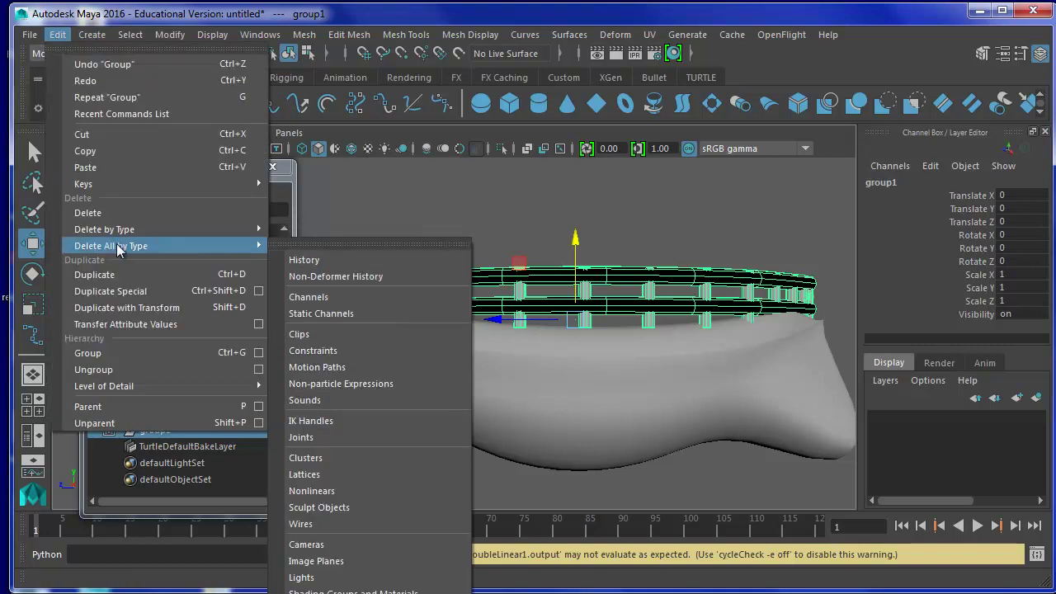
left_click(293, 241)
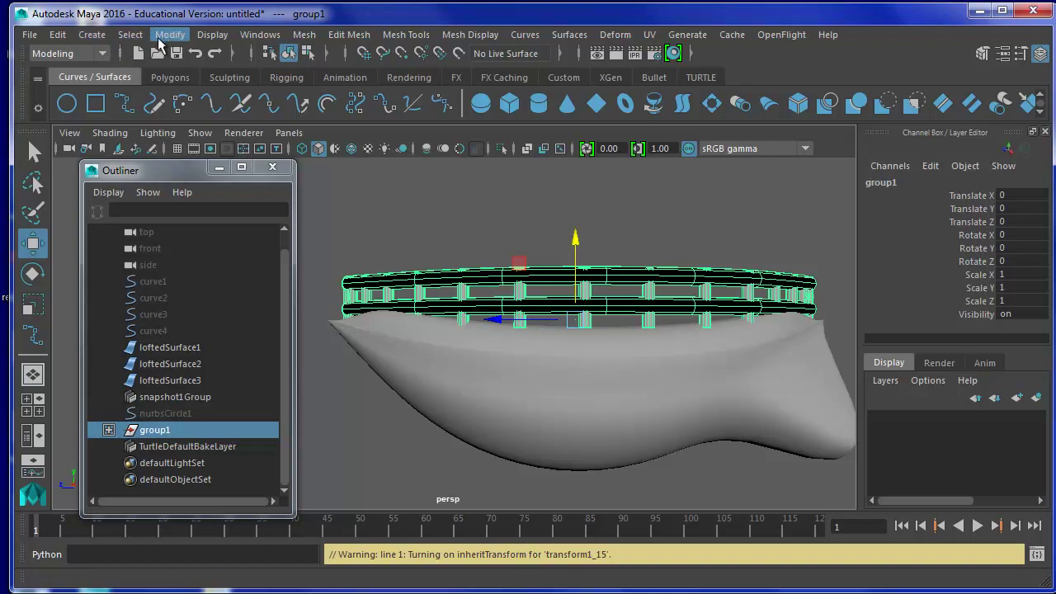
left_click(162, 37)
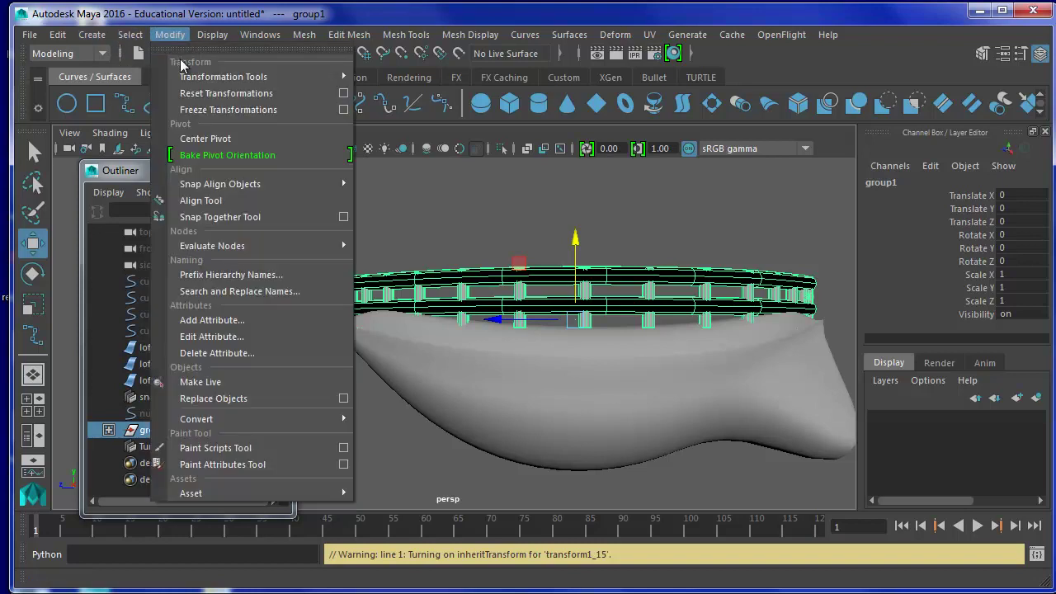
left_click(195, 110)
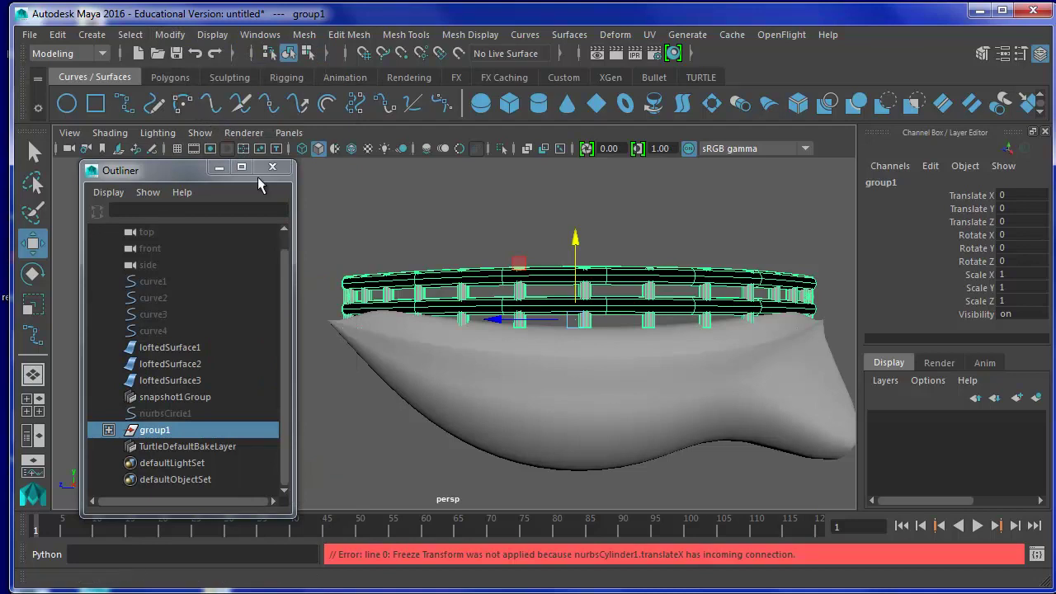
- Duplicate Special the railing group with Scale X -1 to mirror it as group2
left_click_drag(344, 402, 460, 426, "alt")
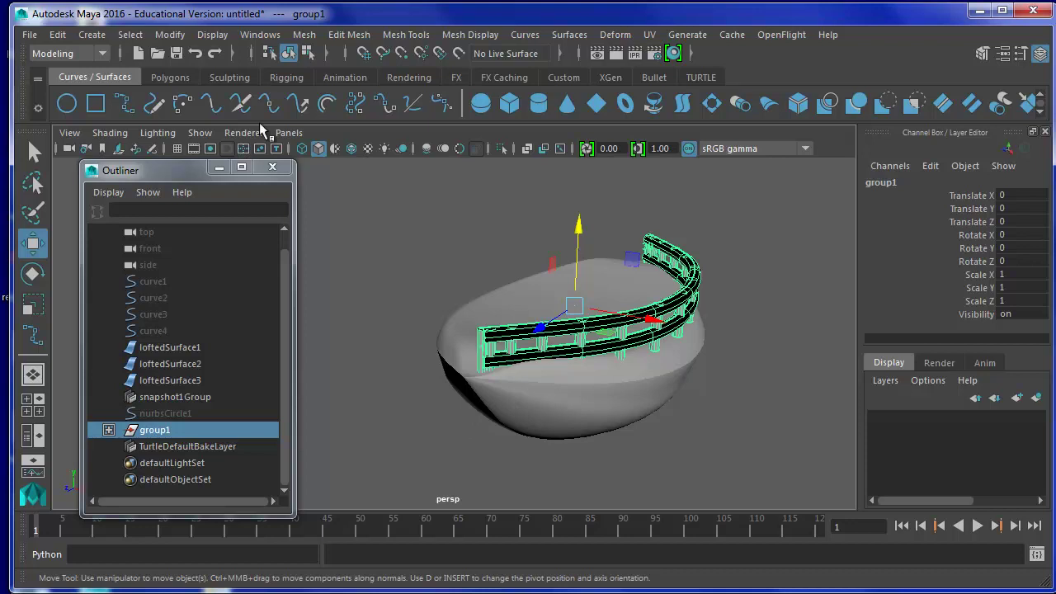
left_click(57, 35)
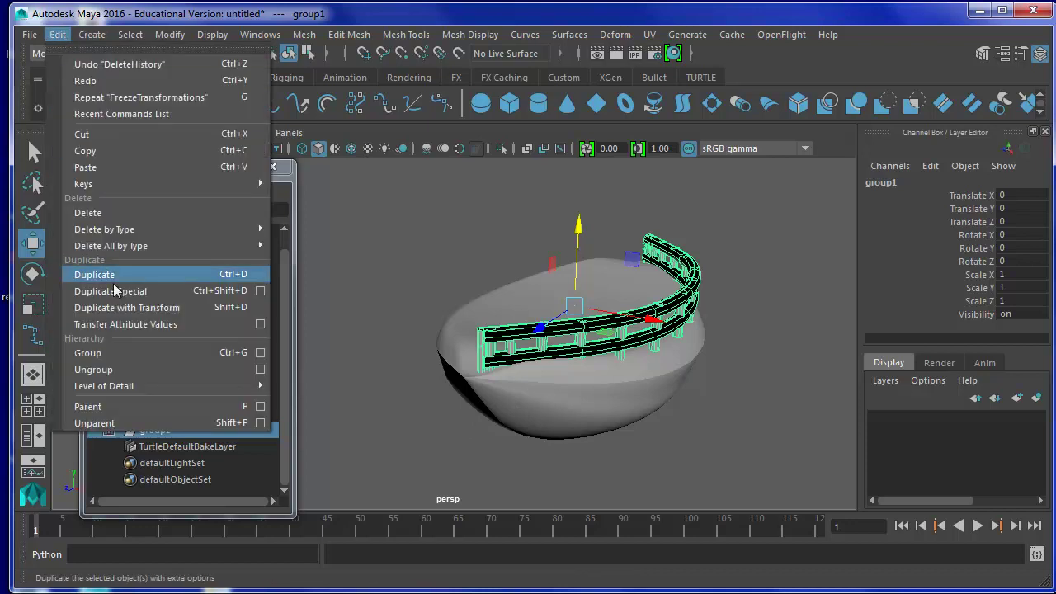
left_click(242, 292)
mouse_move(577, 416)
left_mouse_down("alt")
mouse_move(504, 414)
mouse_move(537, 414)
mouse_move(531, 406)
mouse_move(495, 423)
left_mouse_up("alt")
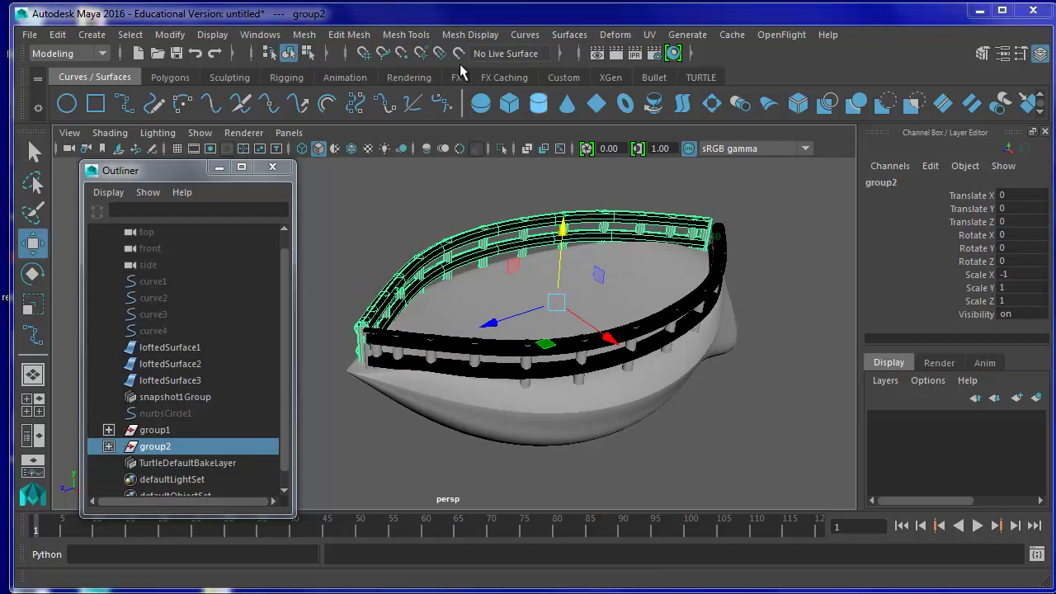
- Create a polygon cube, pCube1, and show its polyCube1 inputs
left_click(90, 38)
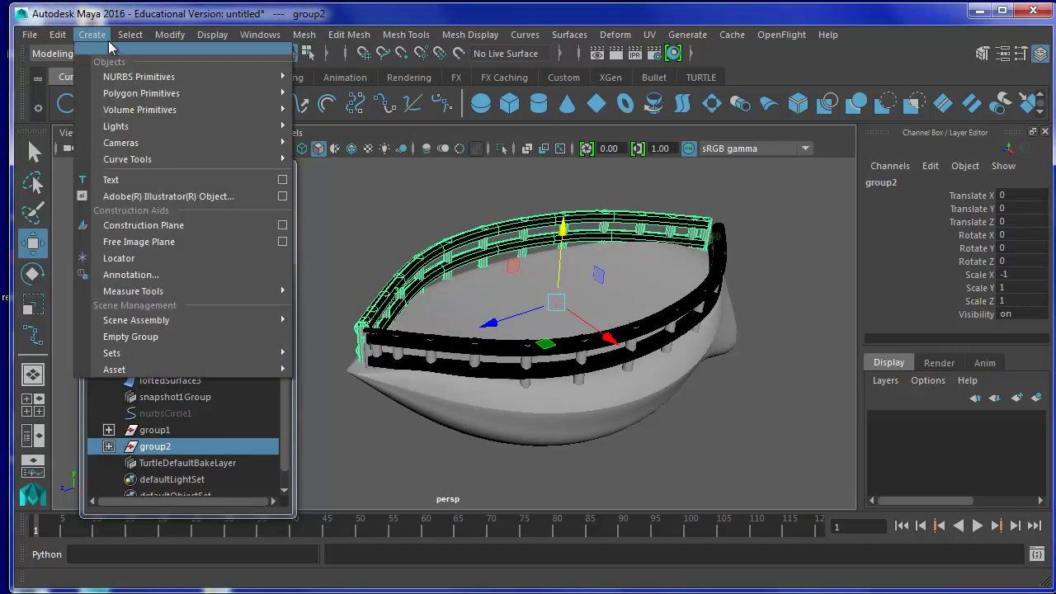
mouse_move(141, 94)
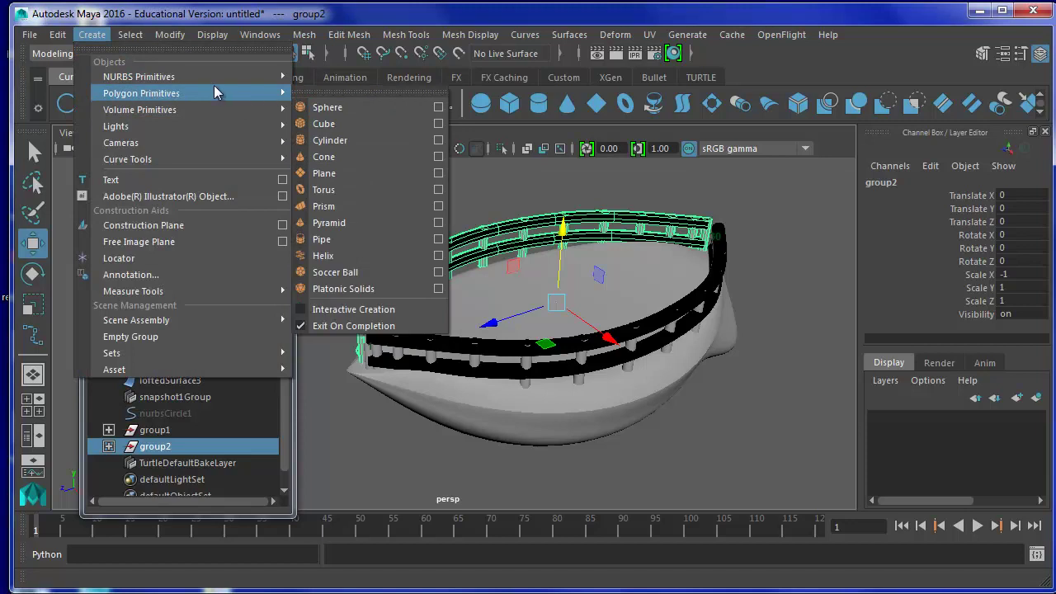
left_click(324, 123)
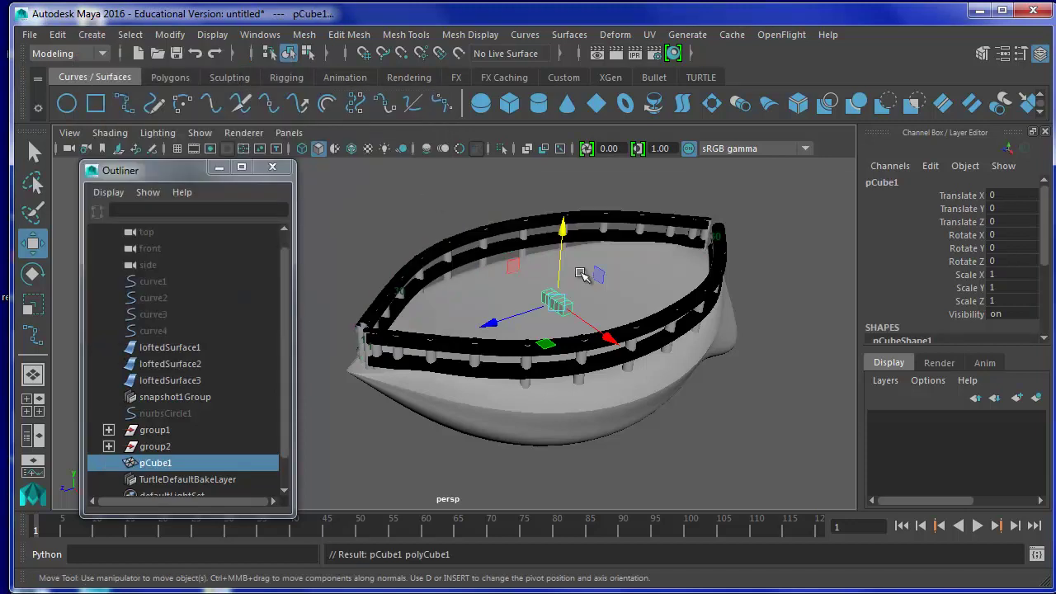
scroll(990, 338, "down", 3)
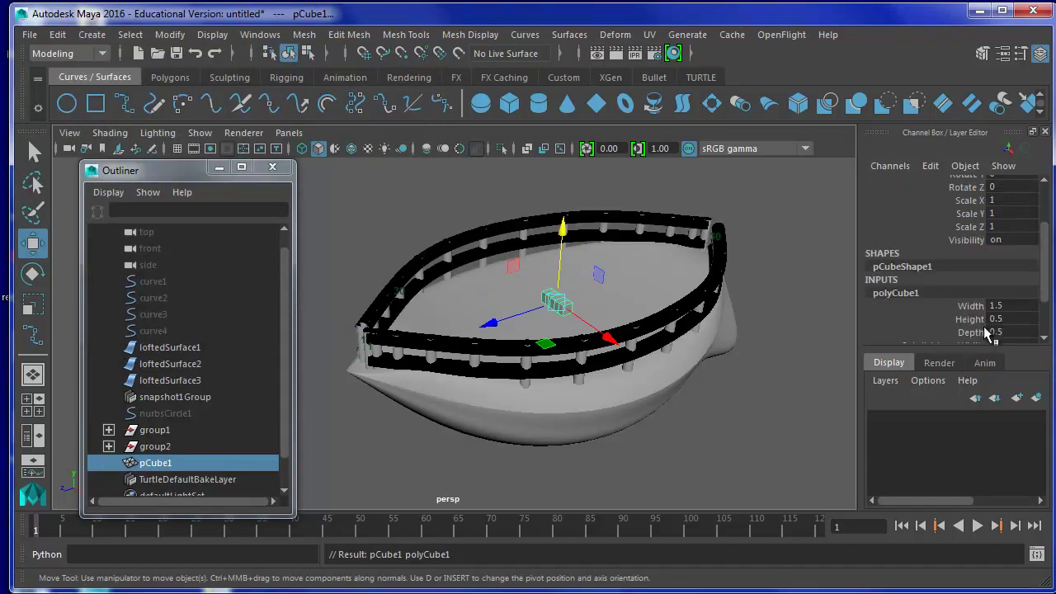
scroll(938, 326, "down", 1)
double_click(912, 255)
scroll(959, 256, "down", 1)
- Set the cube to Width 5, Height 1, Depth 5, with 2 width and 4 depth subdivisions
left_click(971, 271)
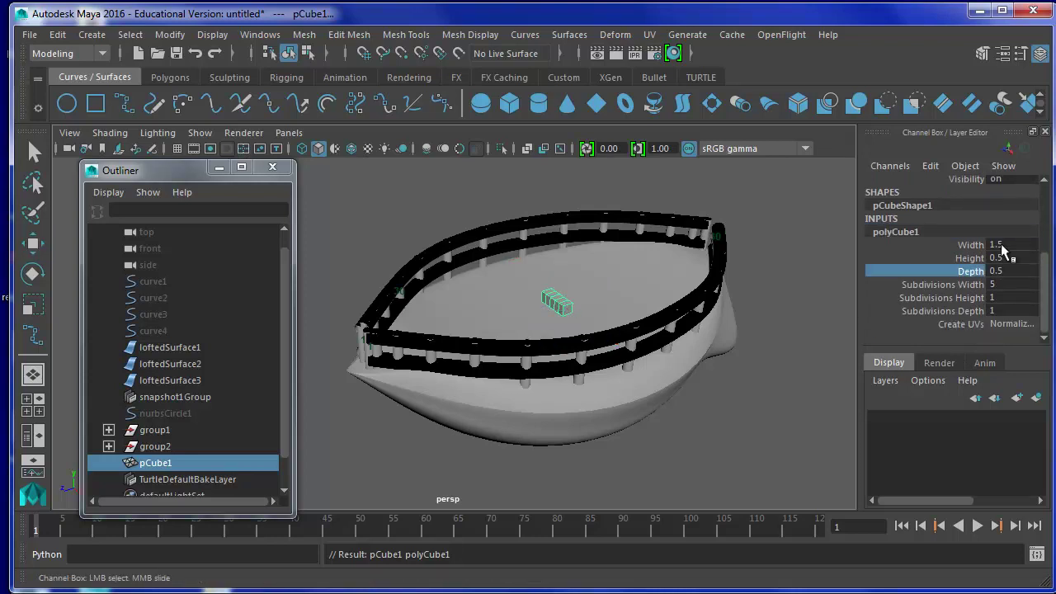
double_click(1004, 245)
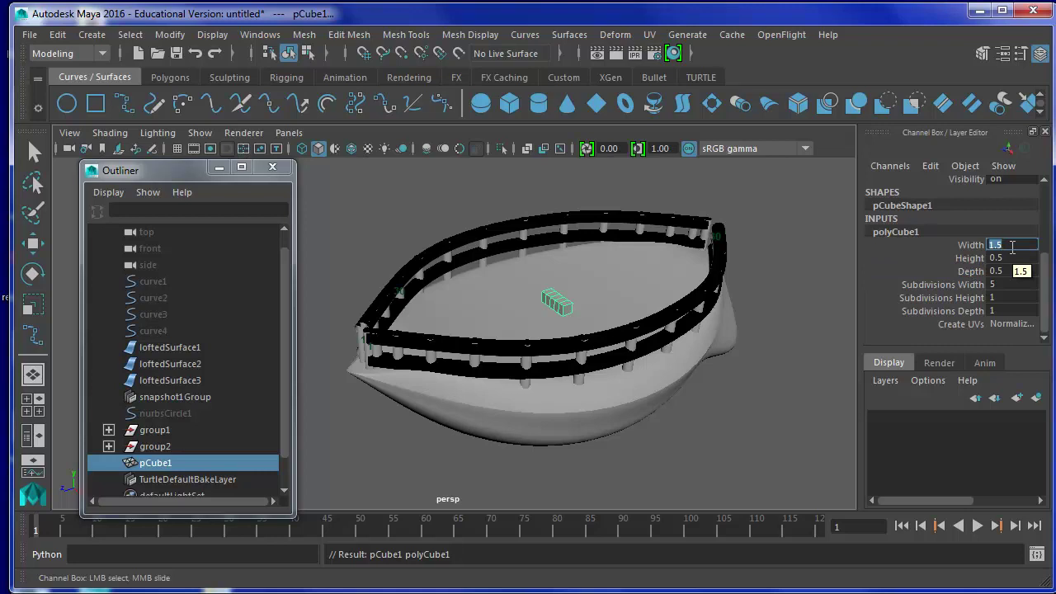
type("5")
key("Return")
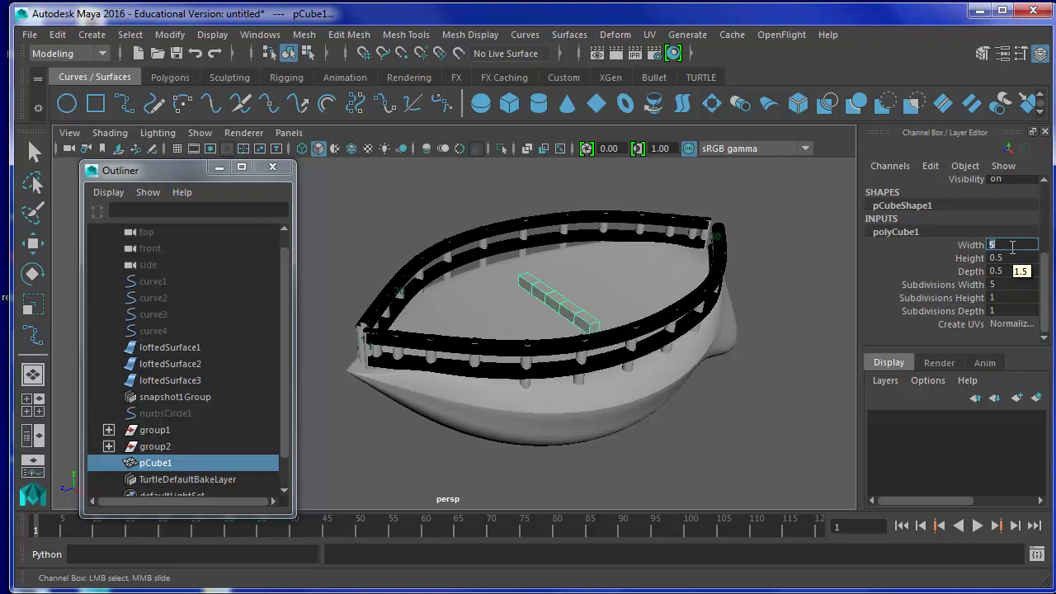
double_click(1013, 259)
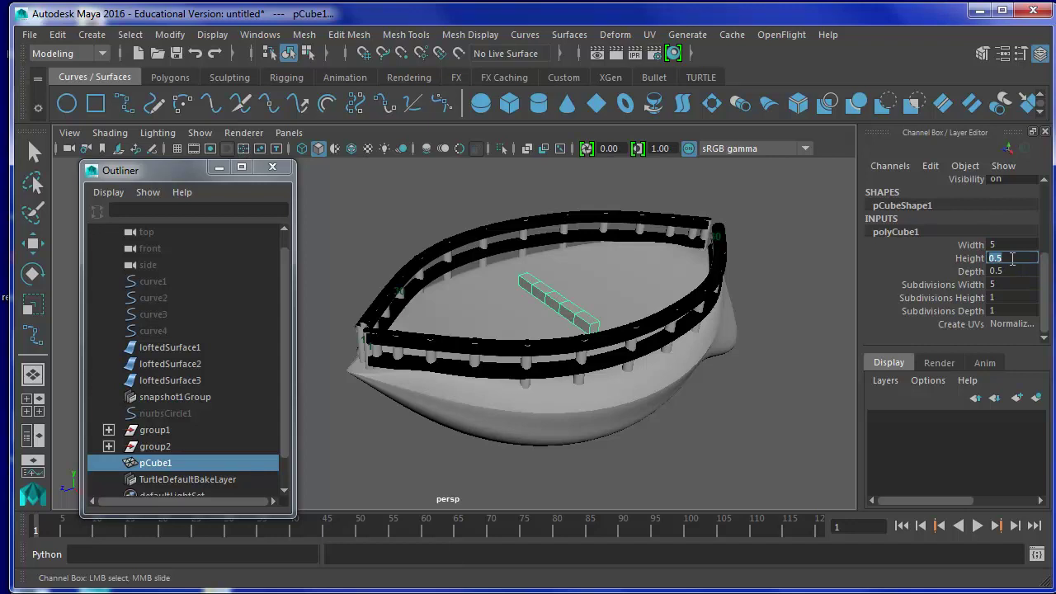
type("1")
key("Return")
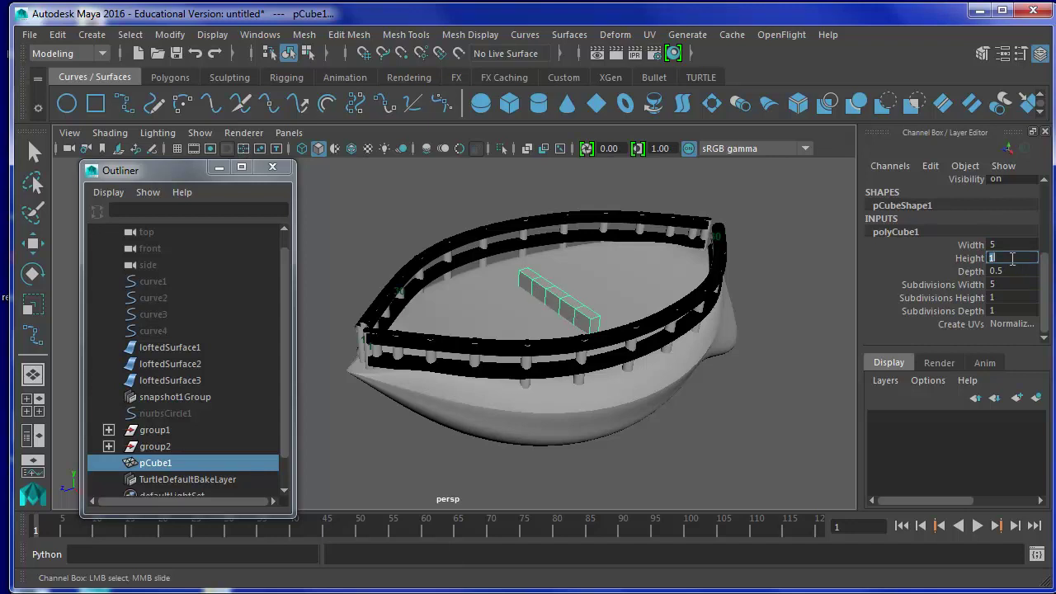
double_click(1008, 284)
type("2")
left_click(999, 310)
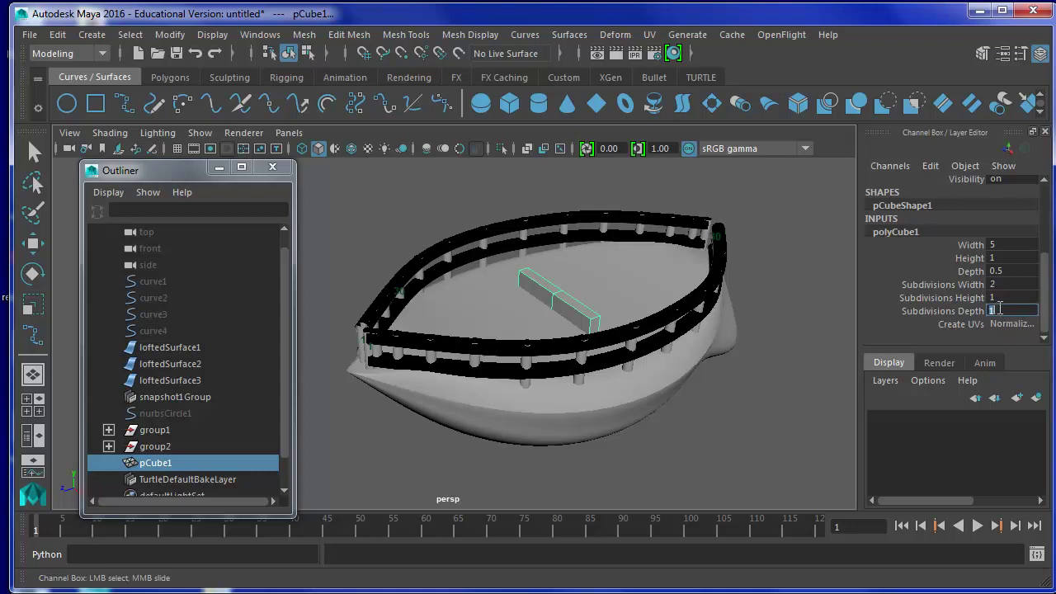
type("4")
key("Return")
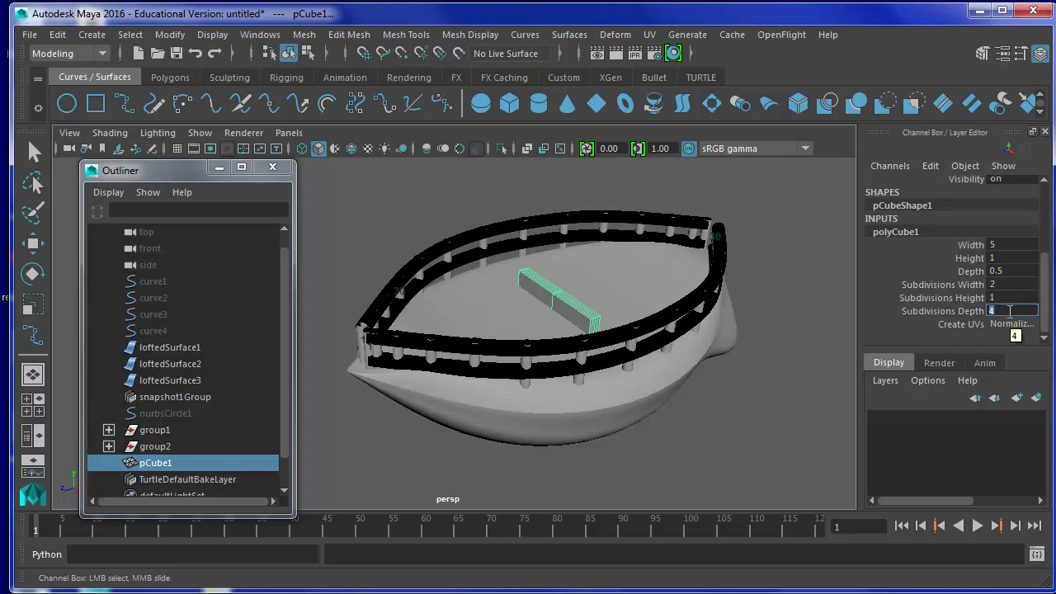
left_click(1007, 271)
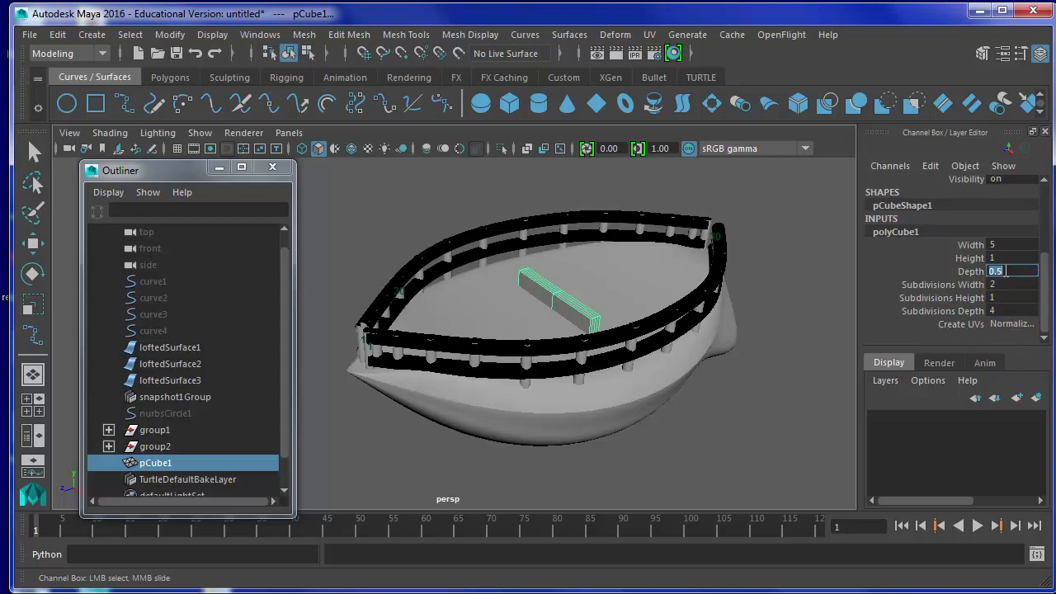
type("5")
key("Return")
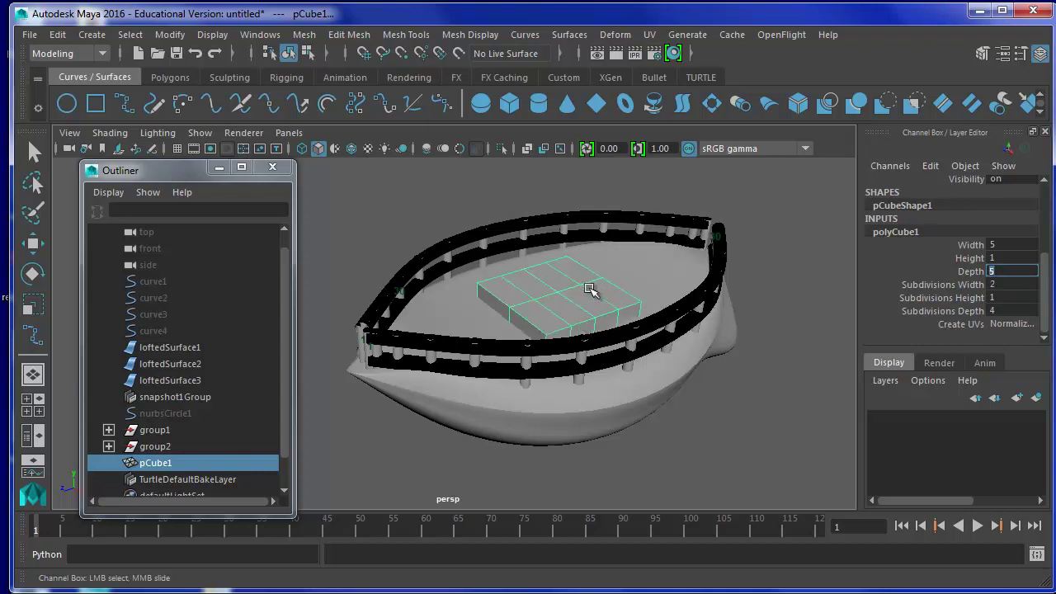
left_click_drag(580, 329, 669, 396, "alt")
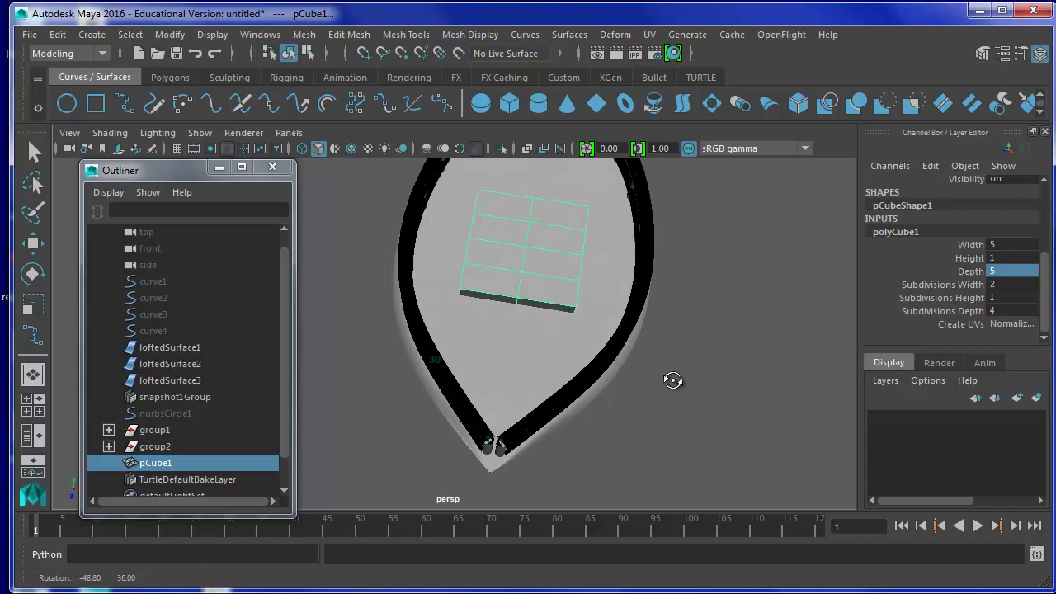
- In vertex mode, select the cube's bottom vertex row and scale it inward along X
mouse_move(503, 248)
right_mouse_down()
mouse_move(493, 275)
mouse_move(420, 249)
right_mouse_up()
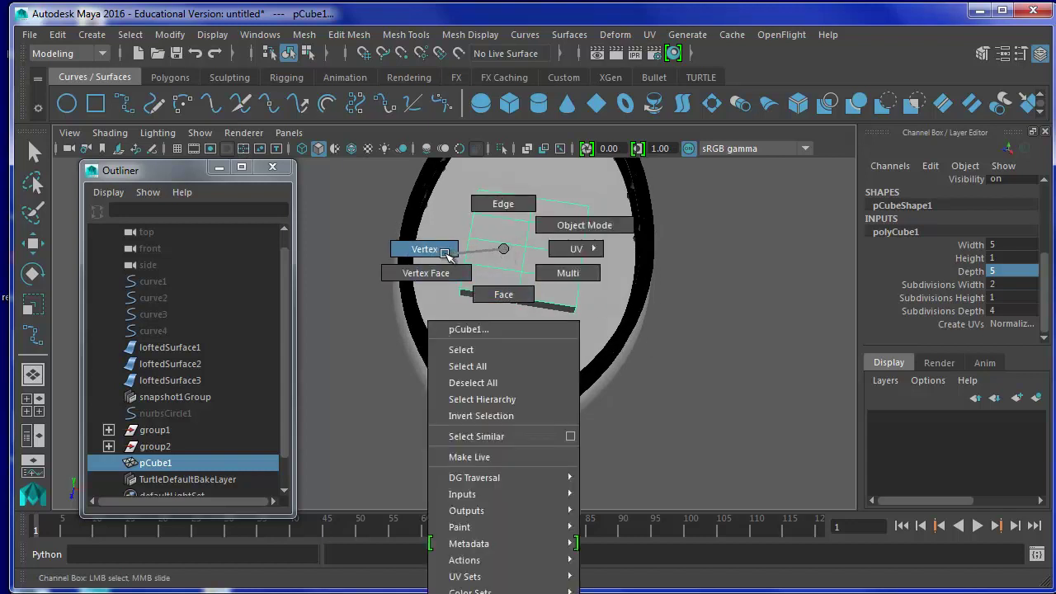
key("w")
left_click_drag(537, 306, 564, 331, "alt")
left_click_drag(437, 287, 587, 321)
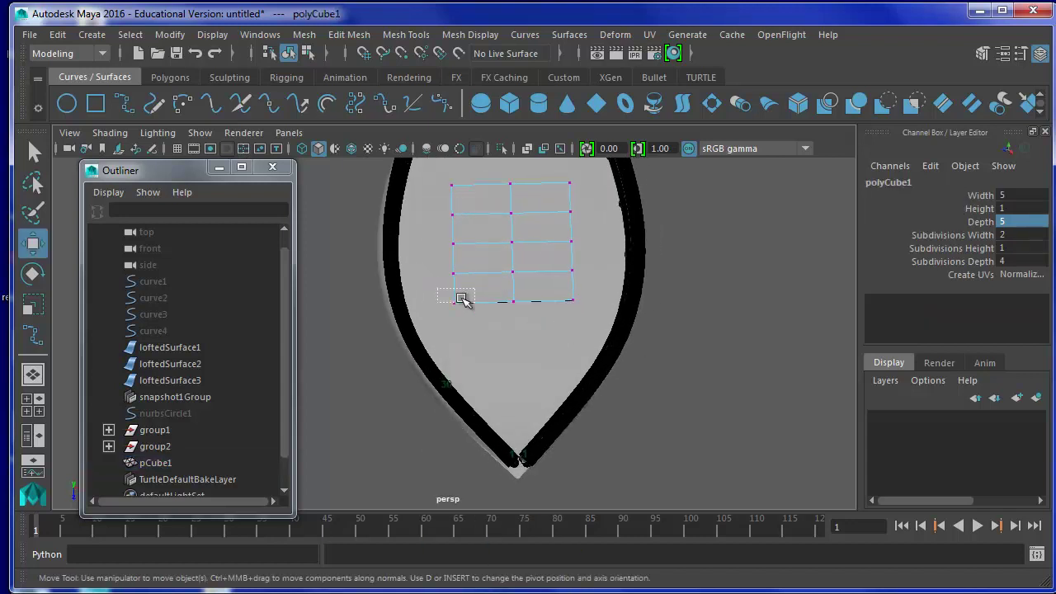
left_click(33, 303)
left_click_drag(586, 300, 556, 302)
left_click_drag(438, 256, 572, 277)
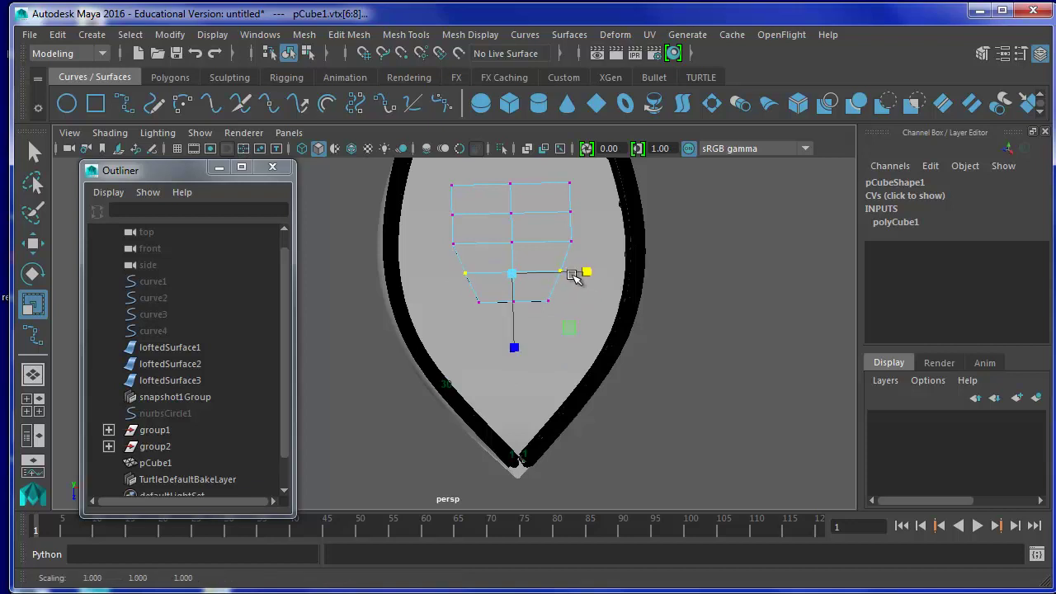
- Reselect the lower vertex rows, narrow them sideways, and return to Object Mode
mouse_move(449, 239)
left_mouse_down()
mouse_move(589, 250)
mouse_move(580, 248)
left_mouse_up()
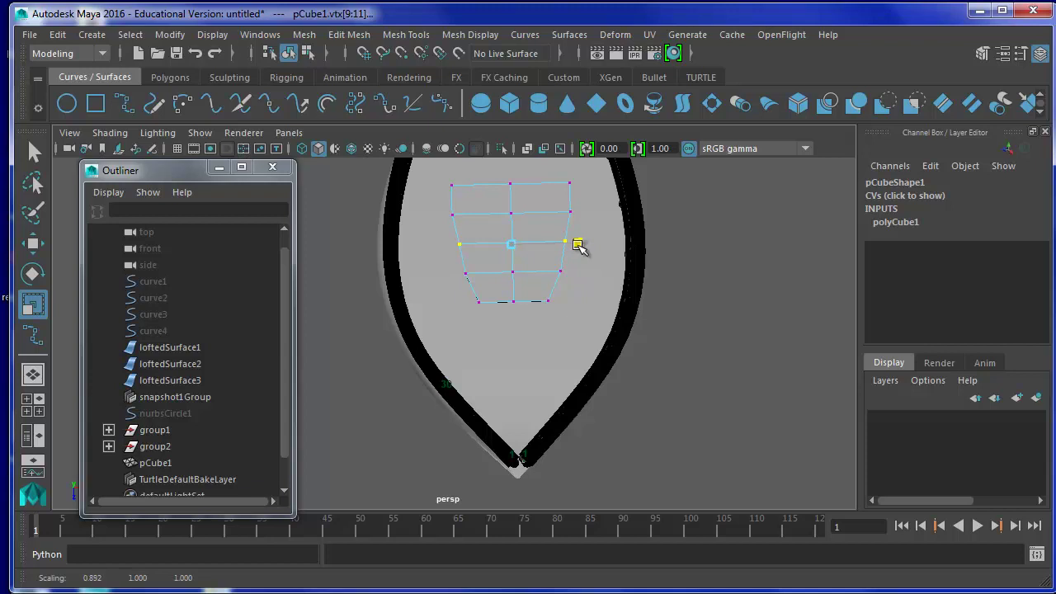
left_click_drag(457, 264, 591, 277)
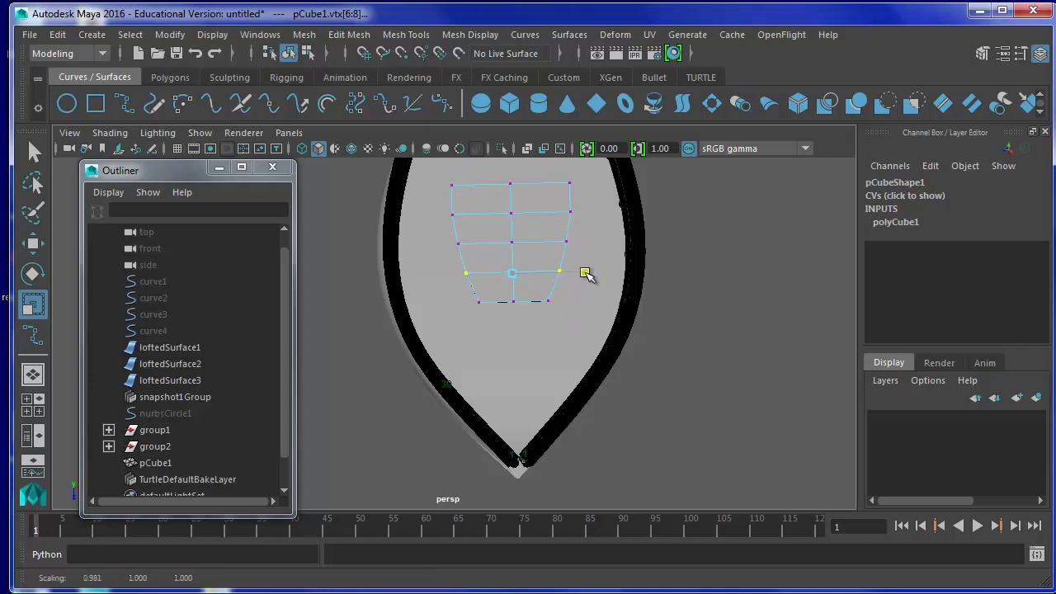
left_click_drag(458, 290, 580, 330)
left_click(583, 299)
right_click_drag(507, 269, 550, 253)
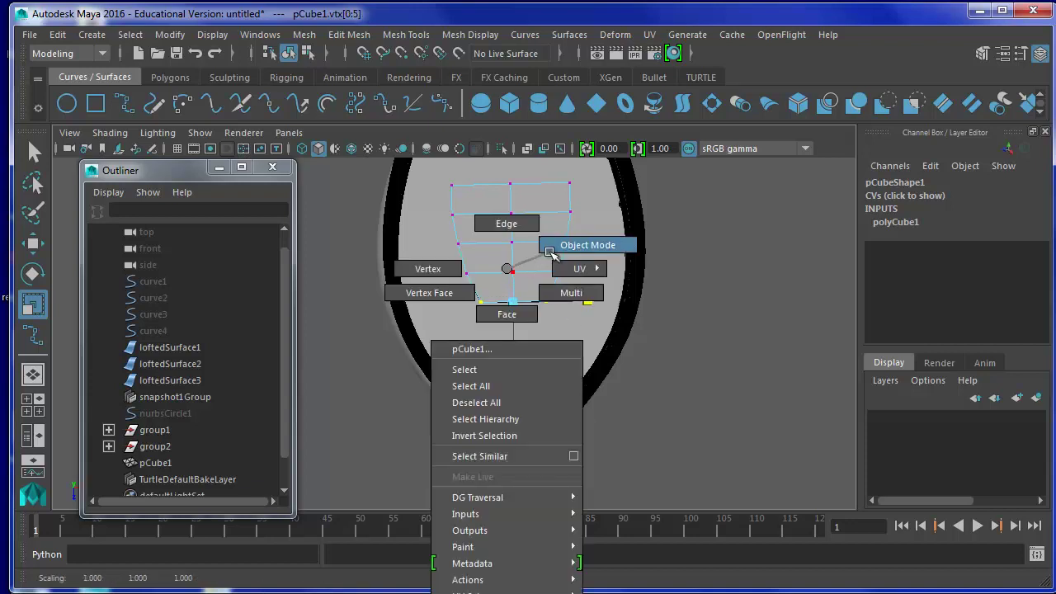
left_click_drag(588, 323, 459, 261, "alt")
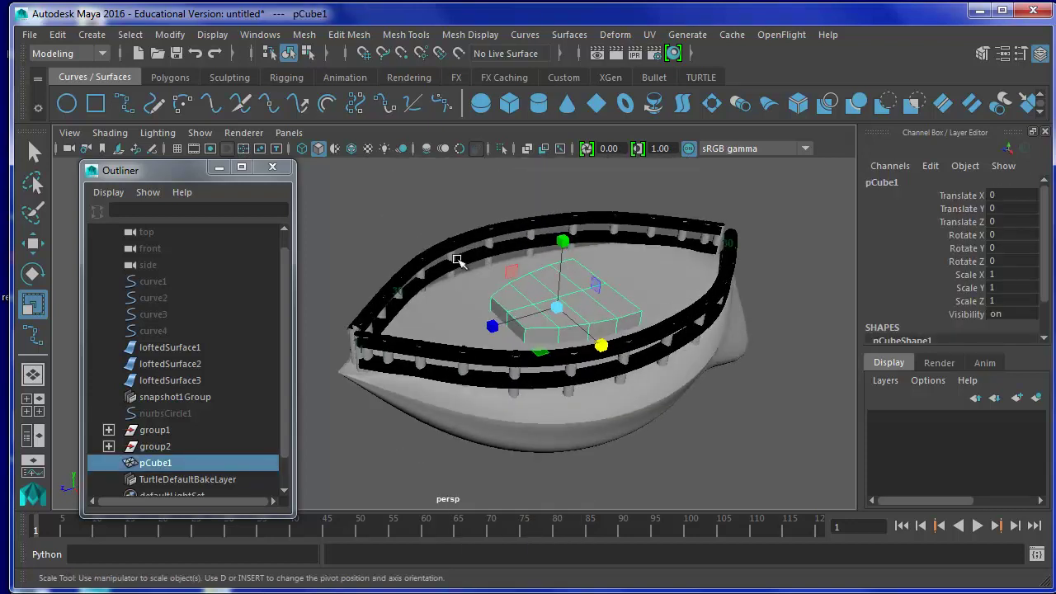
- Slide pCube1 along Z toward one end of the hull
key("w")
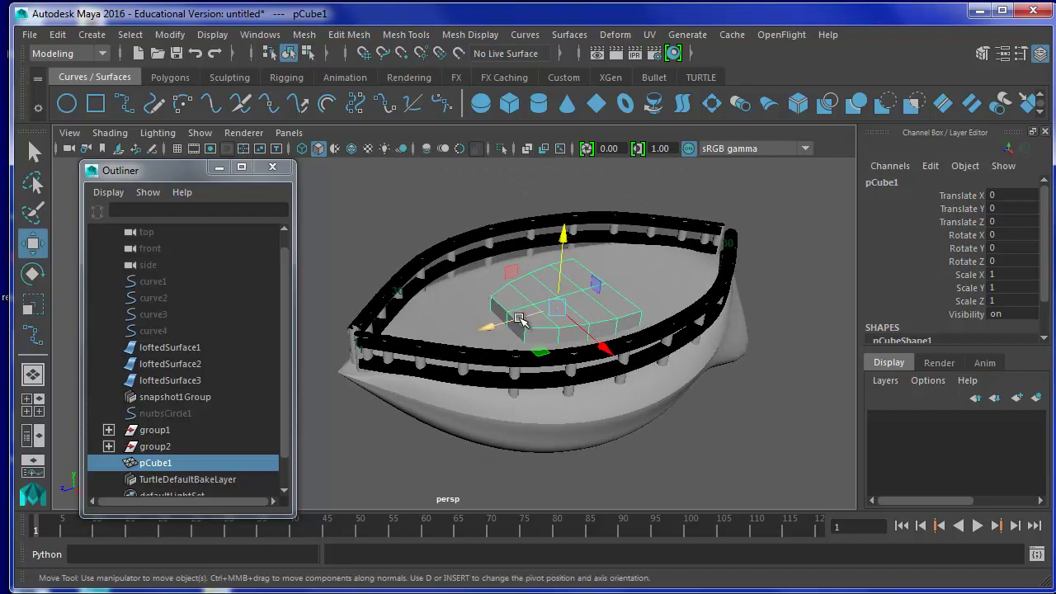
left_click_drag(519, 319, 445, 324)
left_click_drag(475, 392, 463, 418, "alt")
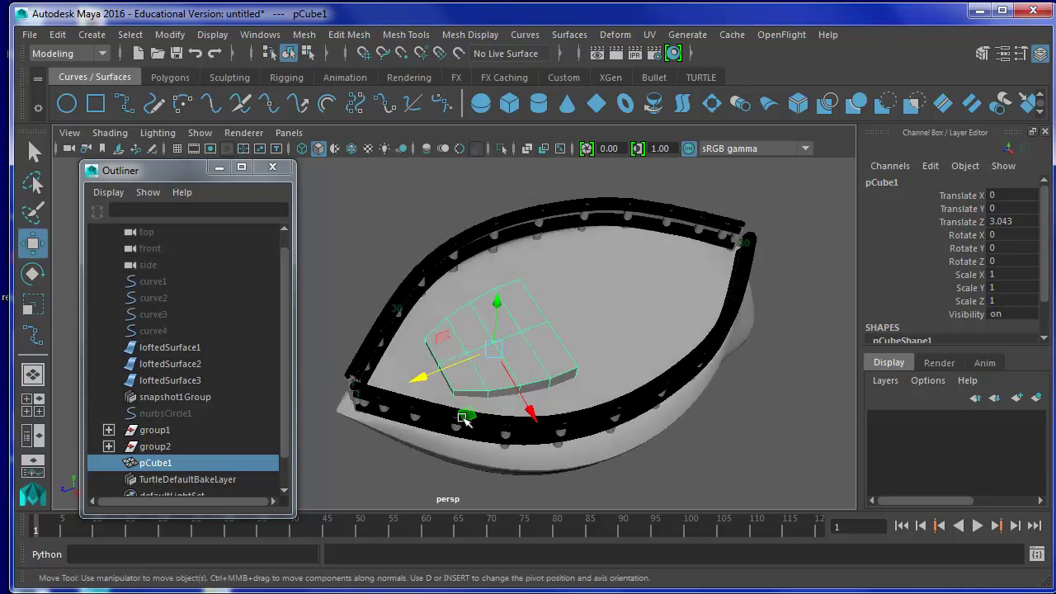
- Duplicate the block, raise pCube2 to Translate Y 0.723, and scale it uniformly to 0.717
left_click(57, 35)
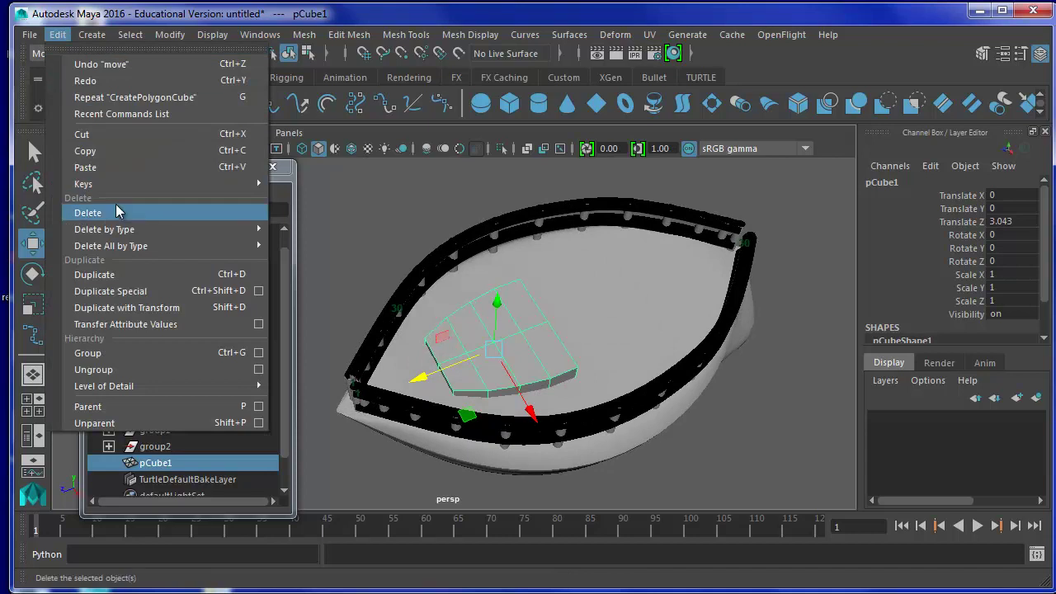
left_click(92, 274)
left_click_drag(500, 315, 504, 299)
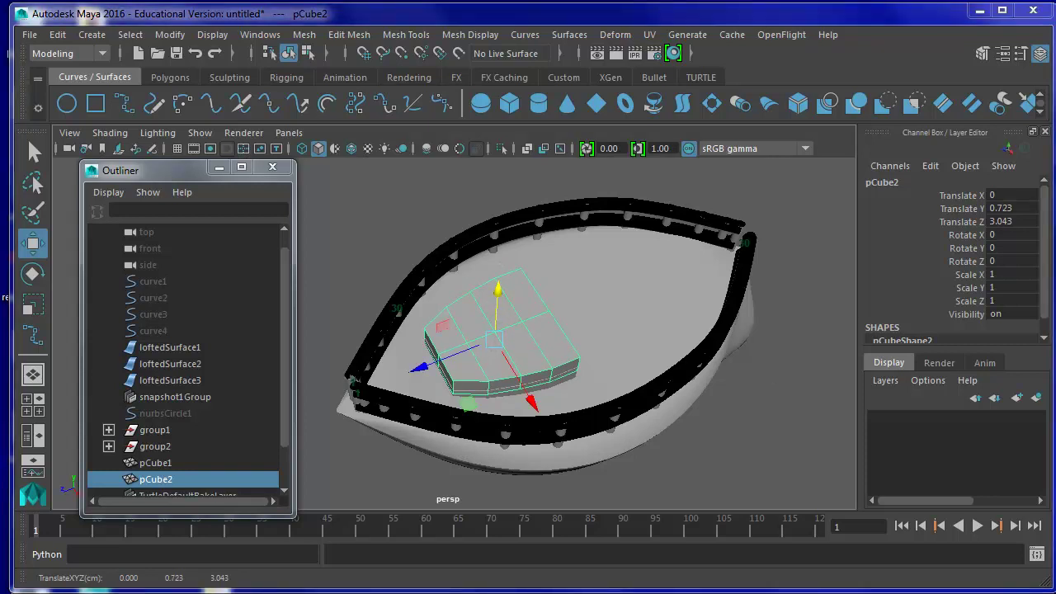
left_click(33, 304)
left_click_drag(493, 339, 472, 345)
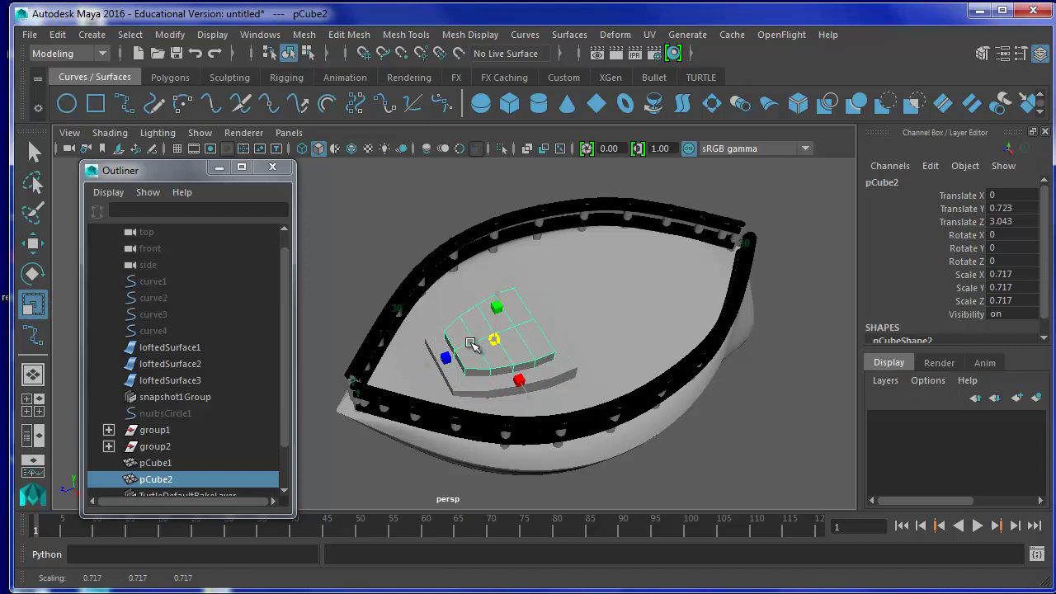
mouse_move(602, 370)
left_mouse_down("alt")
mouse_move(572, 355)
mouse_move(565, 319)
left_mouse_up("alt")
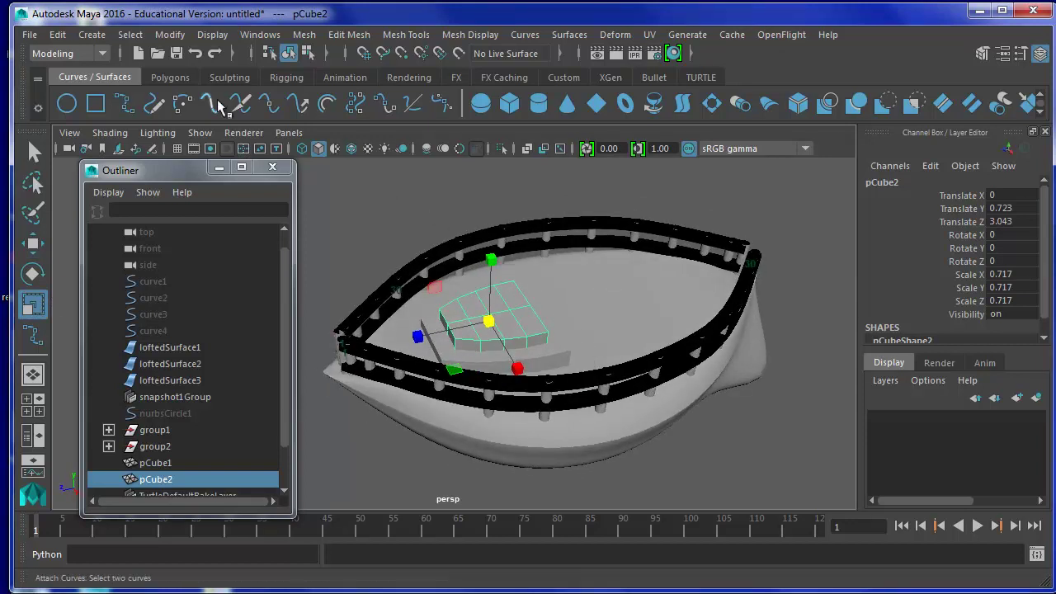
- Create a polygon cylinder, pCylinder1, from Create > Polygon Primitives
left_click(174, 78)
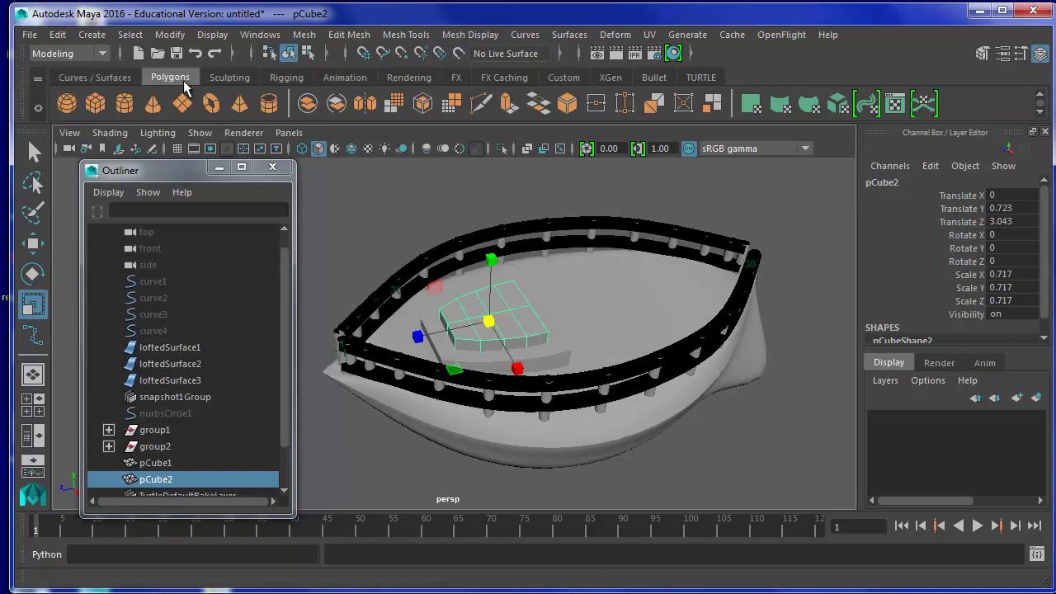
left_click(131, 111)
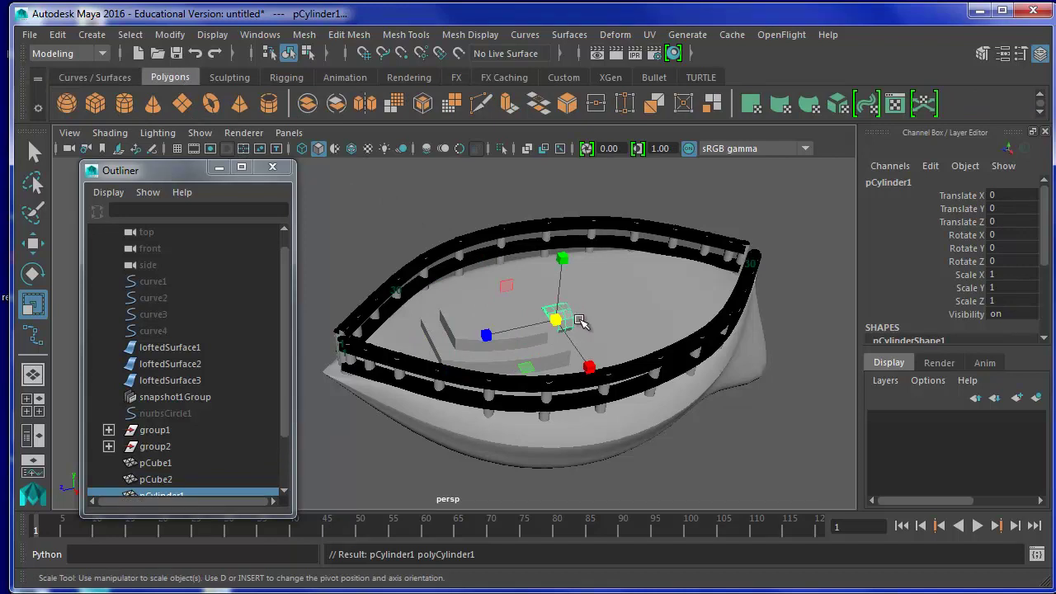
key("Delete")
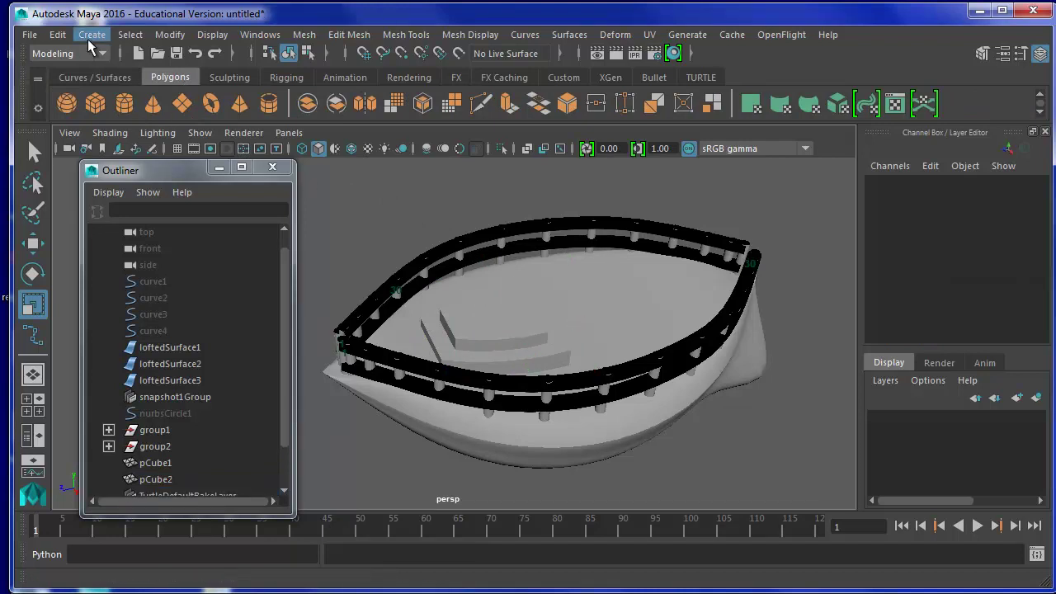
left_click(88, 37)
mouse_move(141, 93)
left_click(330, 146)
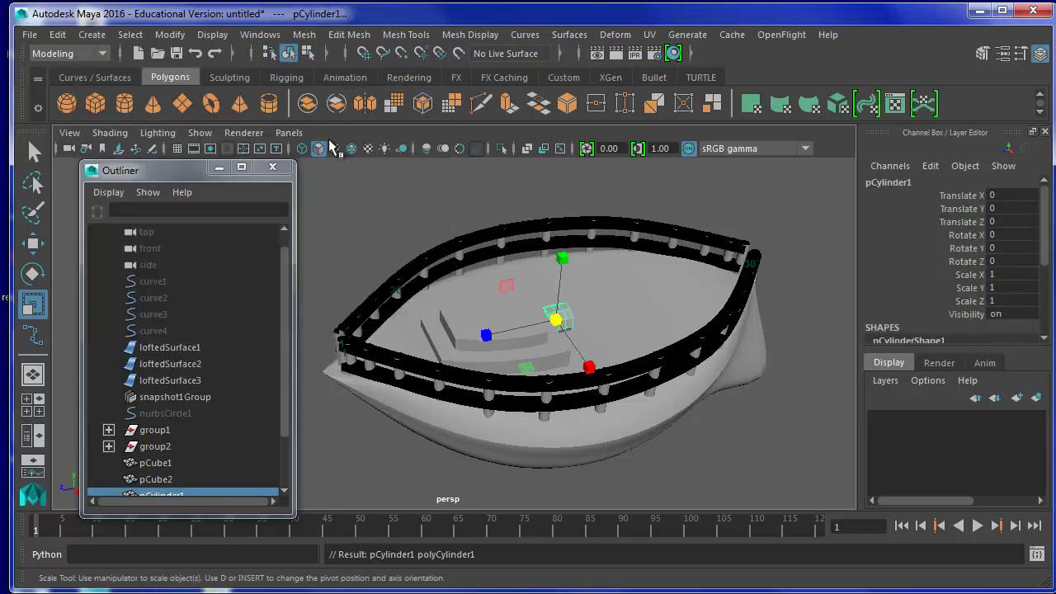
mouse_move(591, 368)
left_mouse_down("alt")
mouse_move(572, 346)
mouse_move(556, 353)
mouse_move(561, 363)
left_mouse_up("alt")
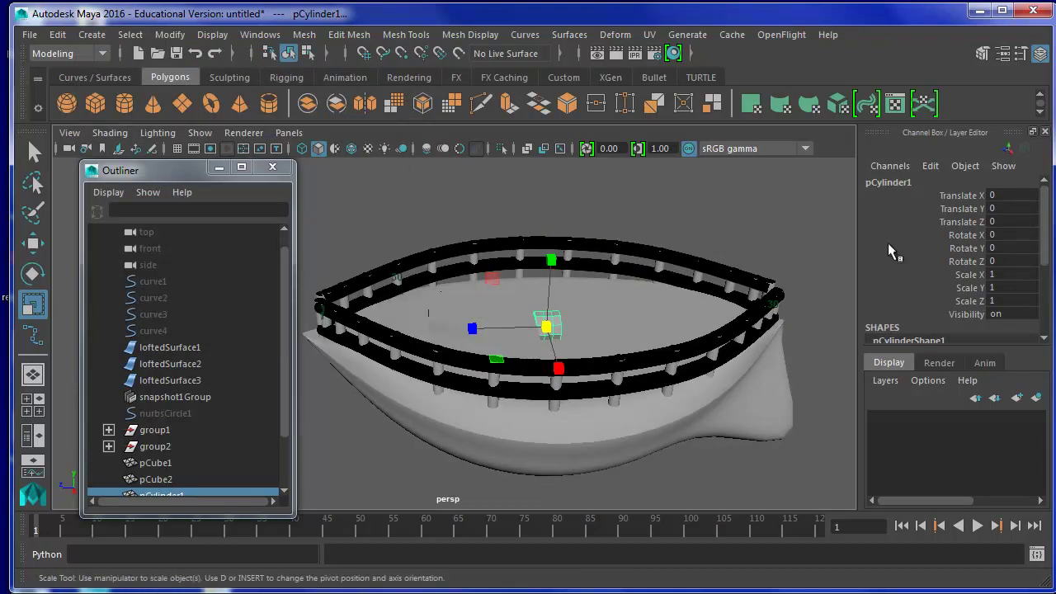
- Set the cylinder to Rotate X 90, Rotate Y 0, and move it onto the far end of the deck
double_click(997, 247)
type("0")
key("Return")
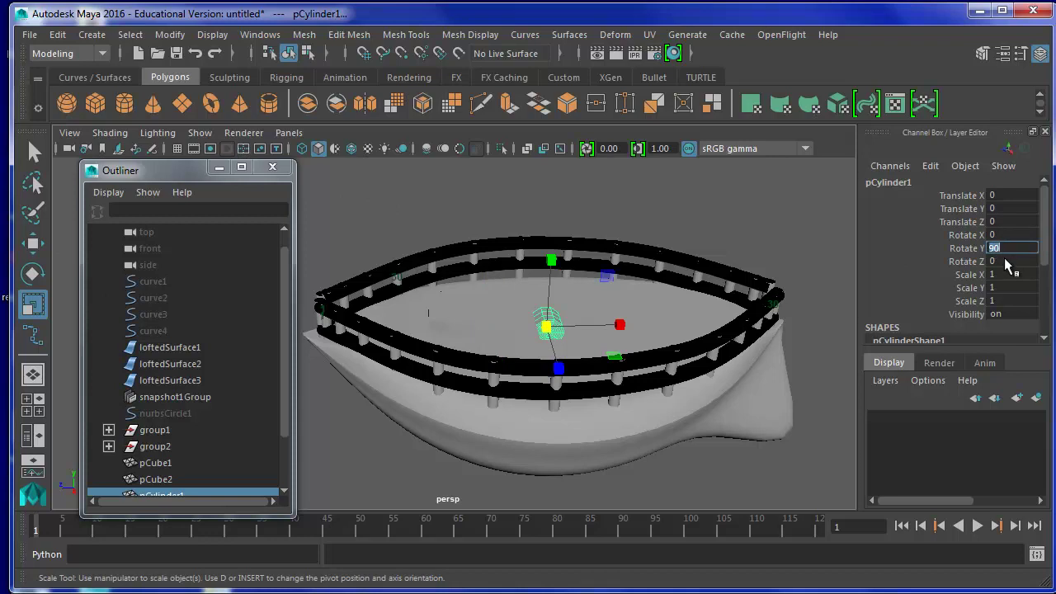
left_click(1008, 236)
type("0")
key("Return")
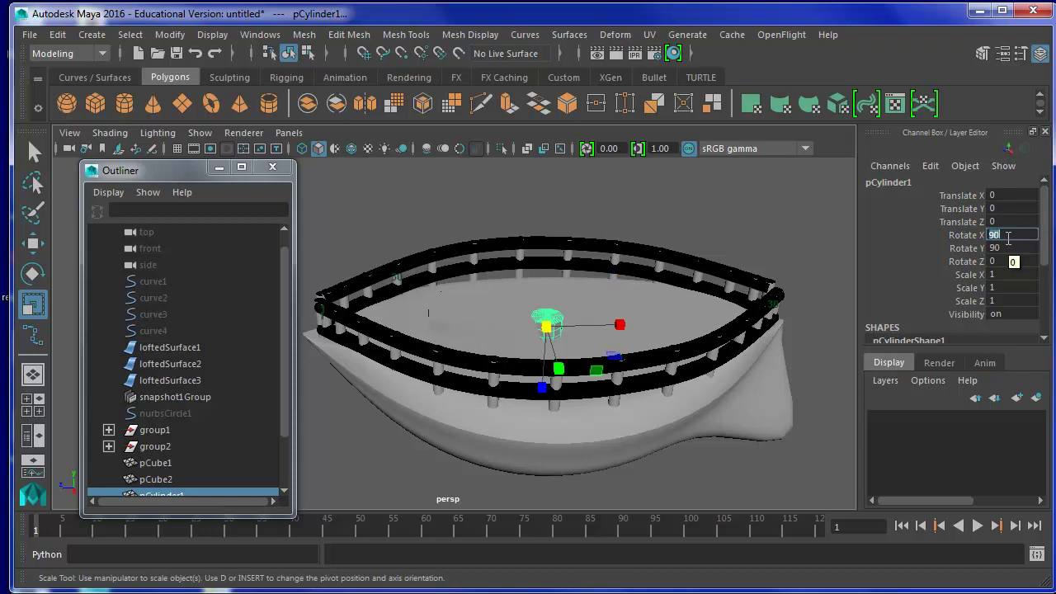
left_click(1012, 247)
type("0")
key("Return")
type("w")
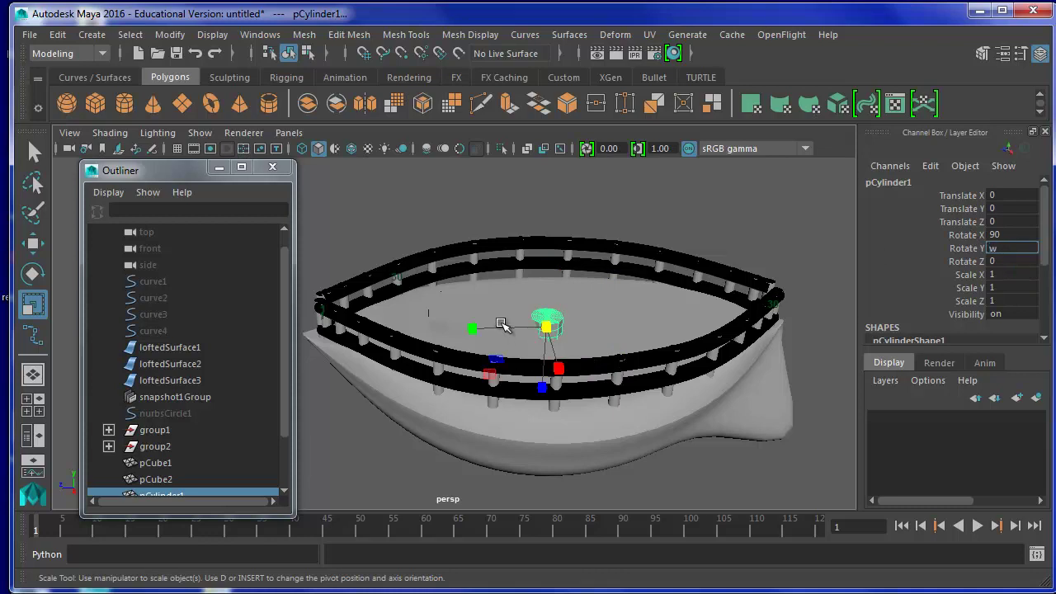
type("w")
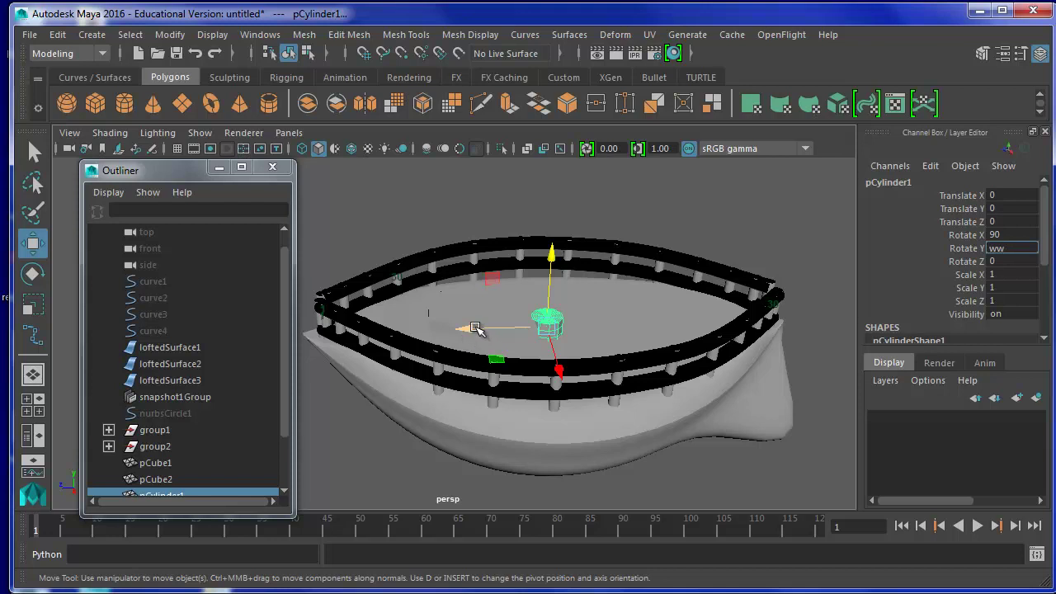
left_click_drag(475, 328, 602, 326)
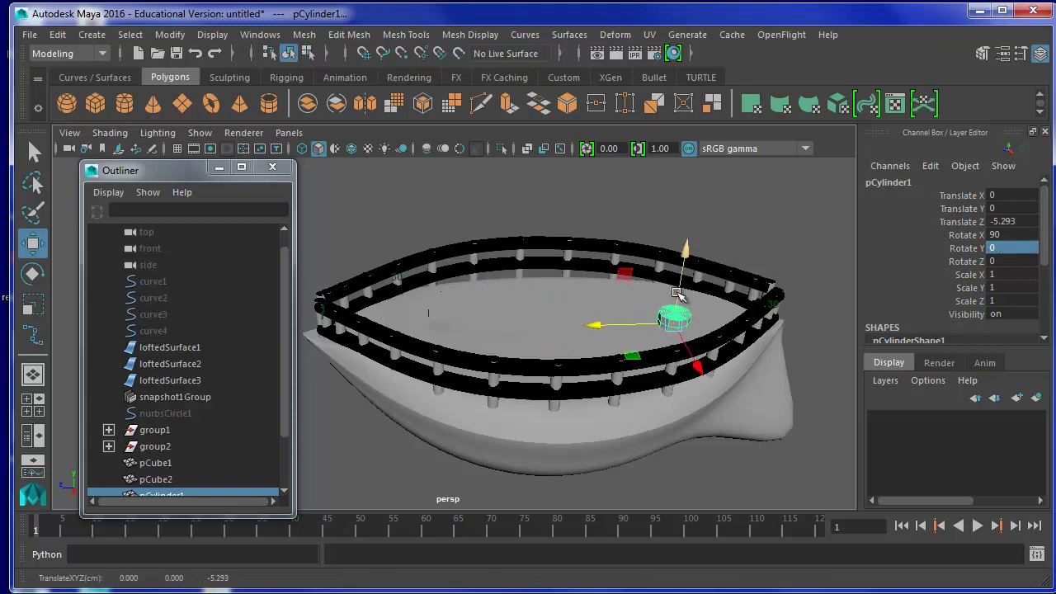
left_click_drag(678, 293, 685, 283)
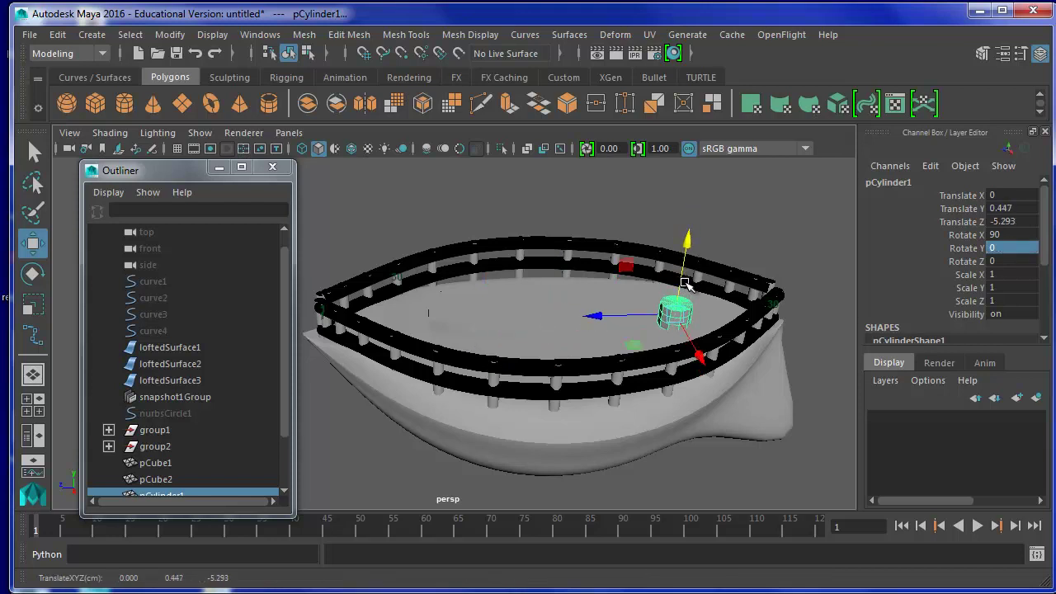
- Set polyCylinder1 Radius to 0.8 and Height to 8
key("r")
scroll(907, 285, "down", 3)
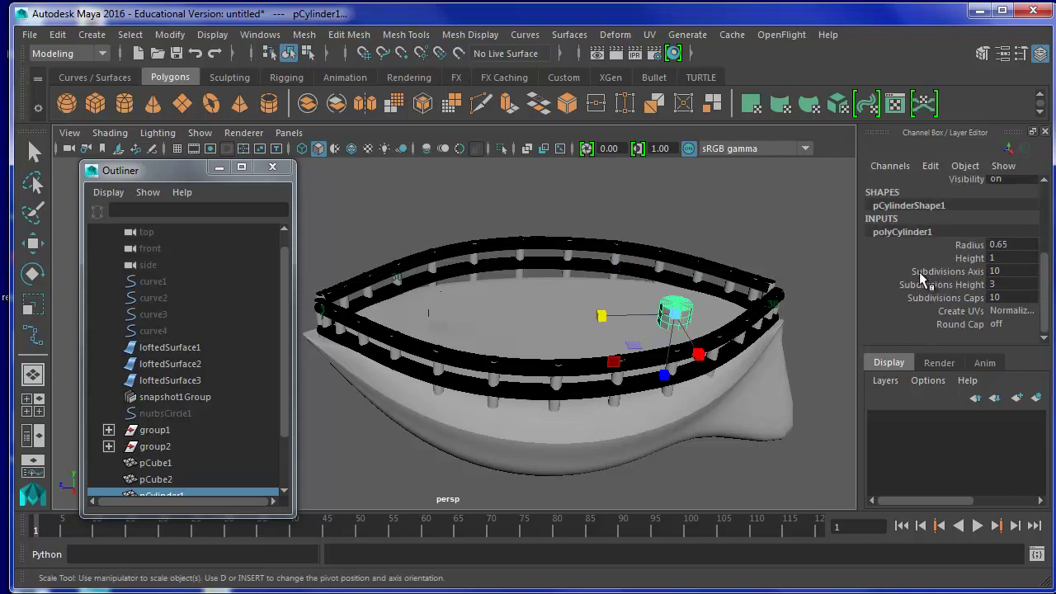
left_click(921, 233)
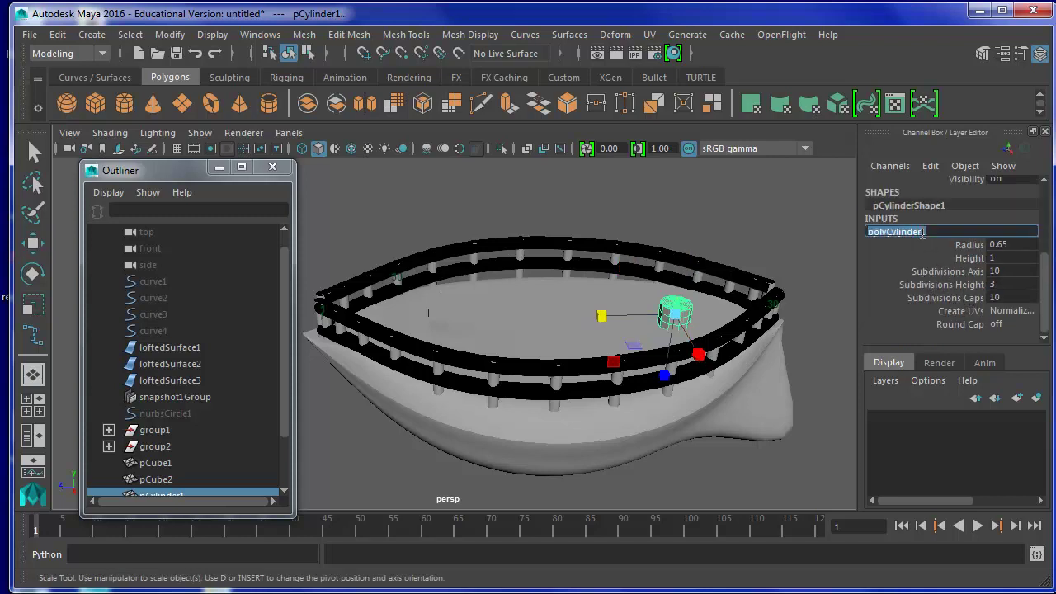
left_click(923, 254)
double_click(930, 236)
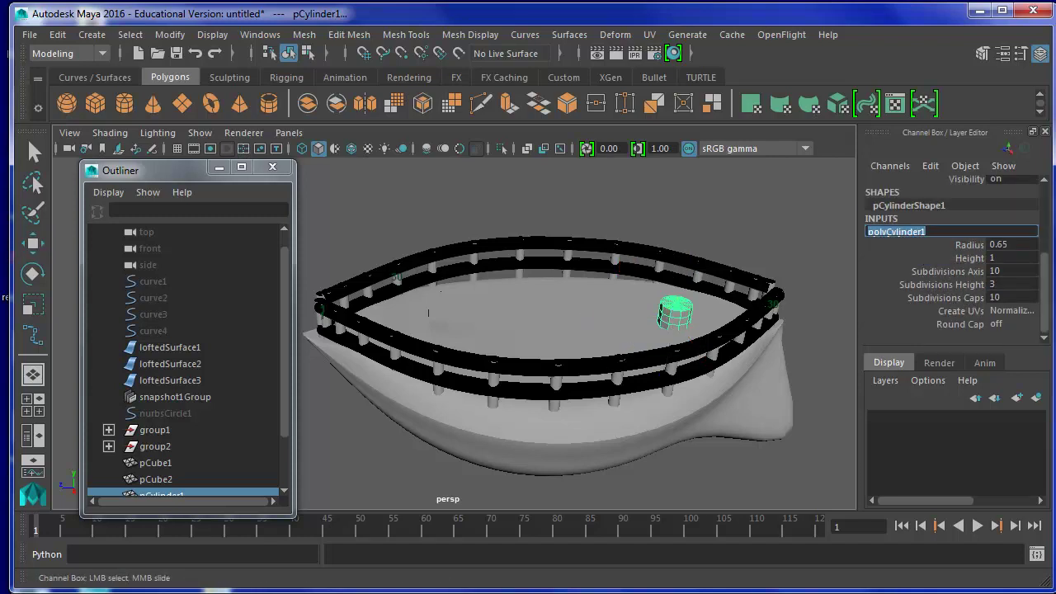
key("Return")
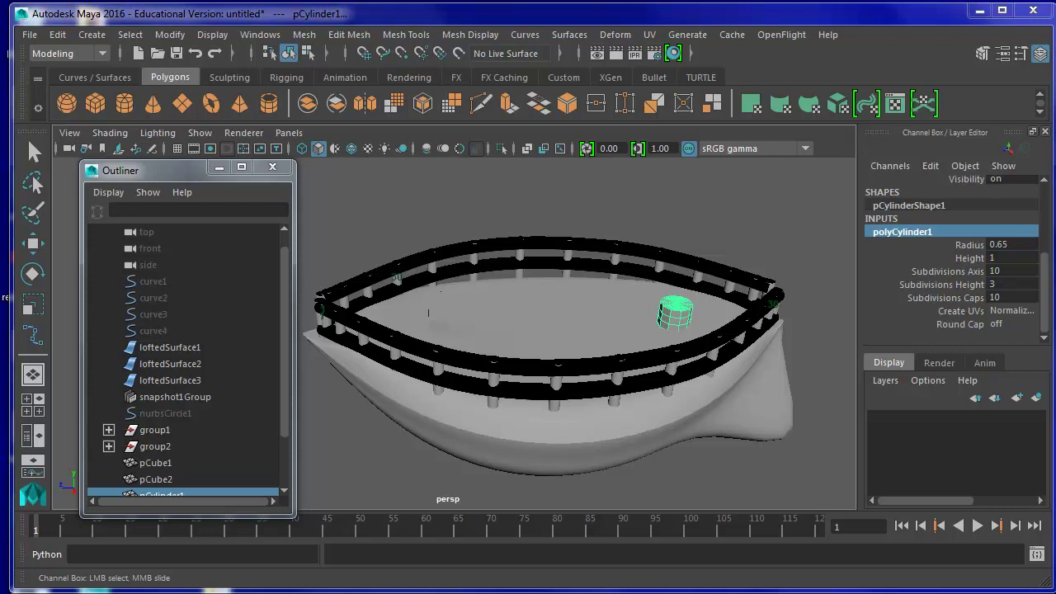
double_click(1006, 246)
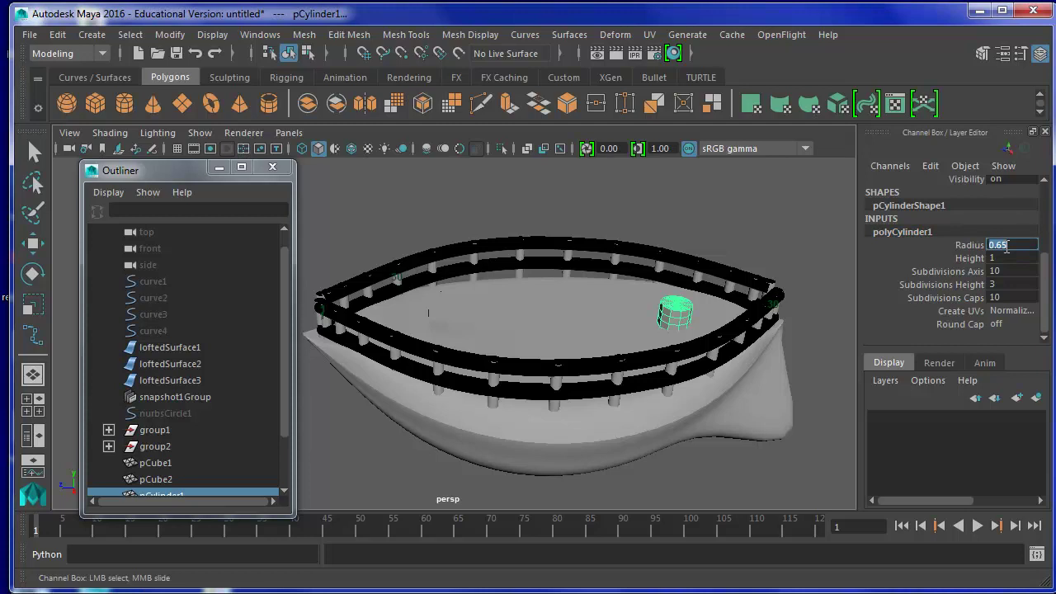
type(".8")
left_click(995, 270)
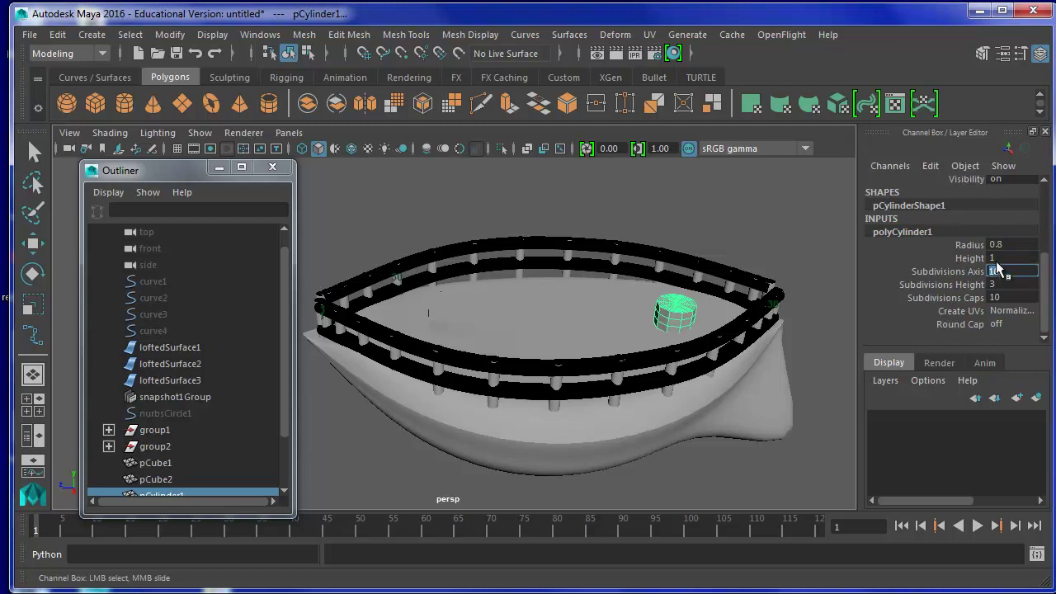
left_click(1014, 259)
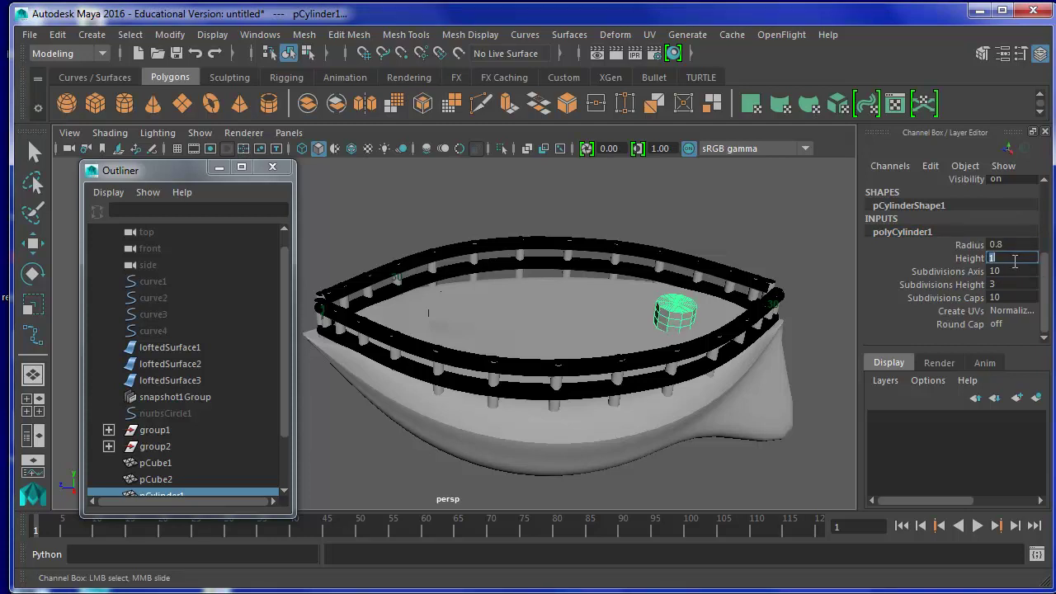
type("8")
key("Return")
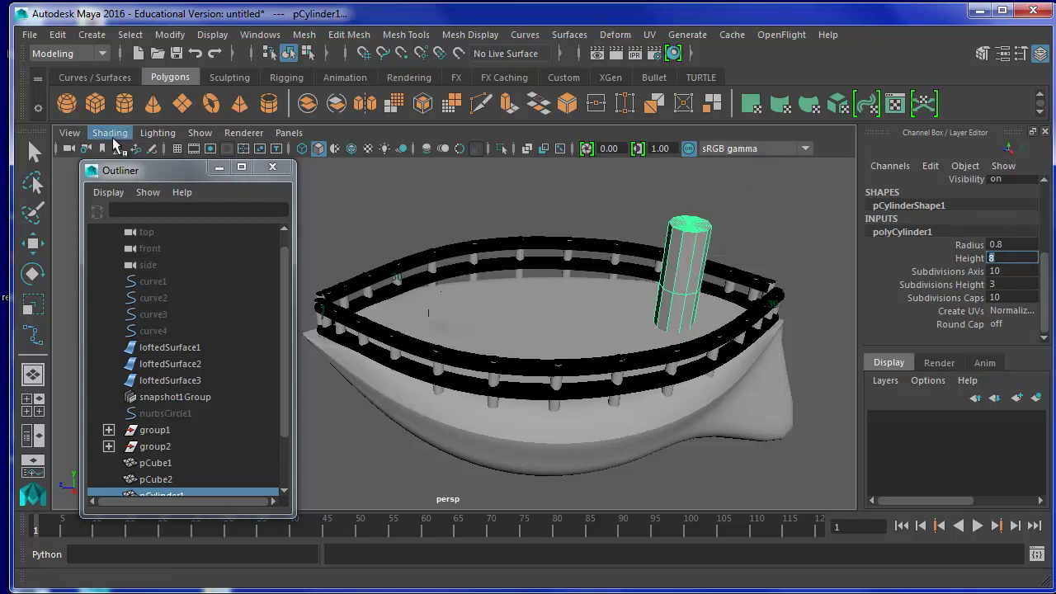
- Duplicate the smokestack cylinder to create pCylinder2
left_click(58, 35)
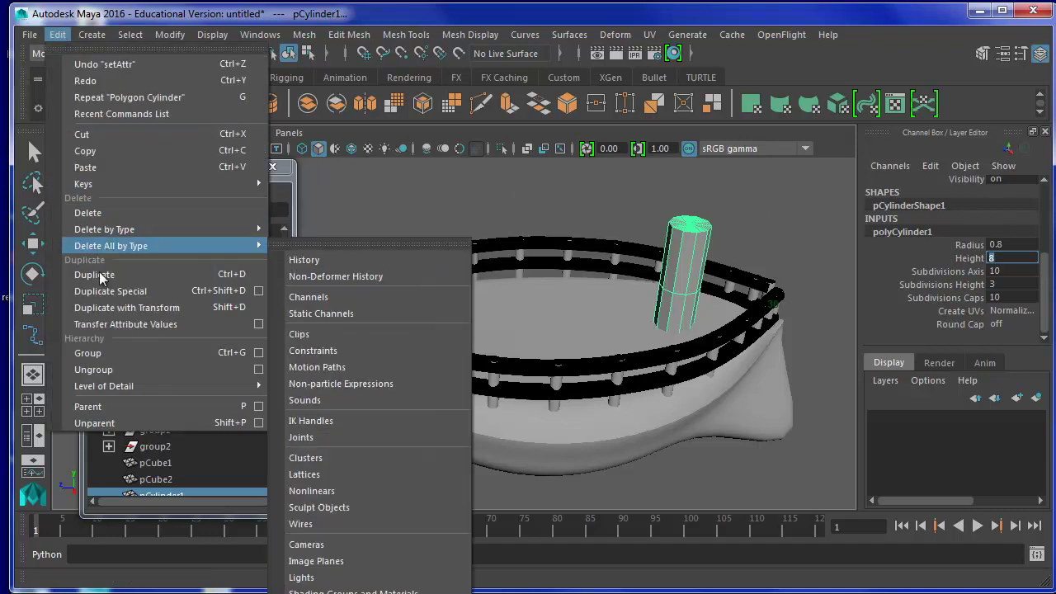
left_click(98, 280)
key("w")
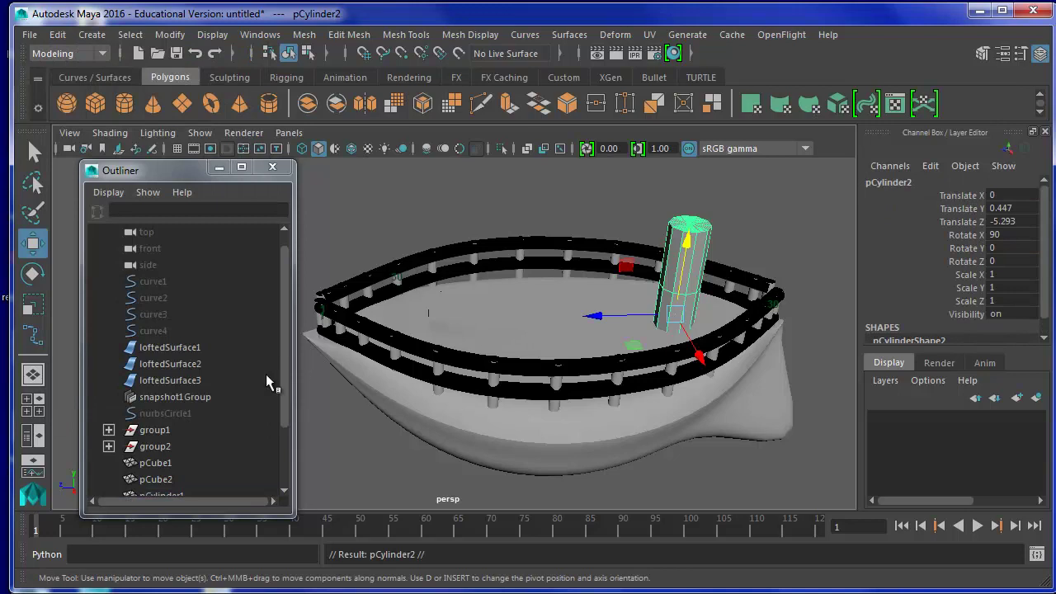
- Select pCylinder1 and slide it along Z toward the middle of the deck
scroll(188, 429, "down", 3)
left_click(174, 413)
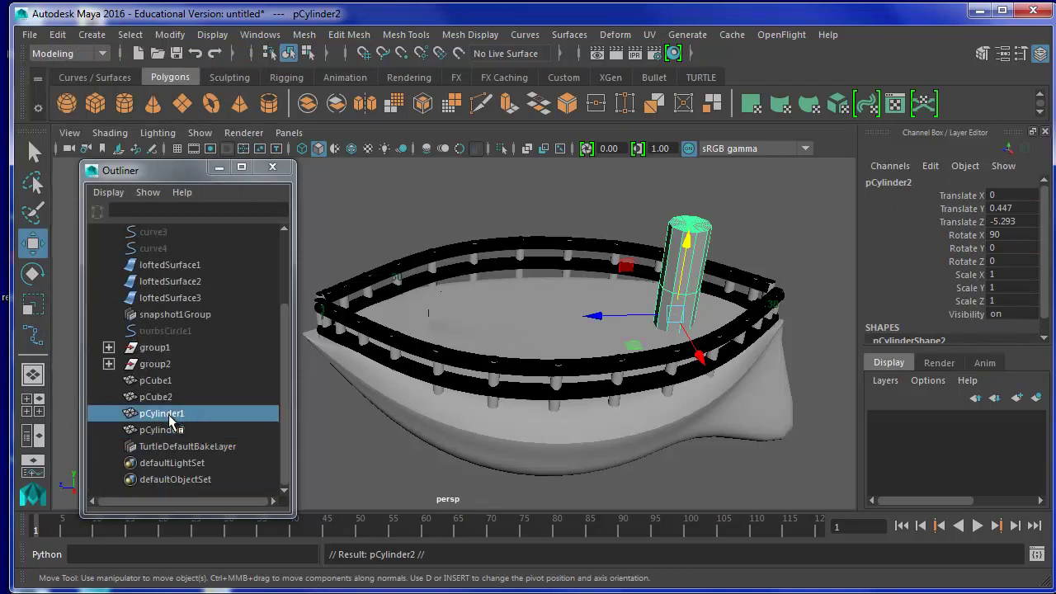
left_click_drag(613, 316, 563, 319)
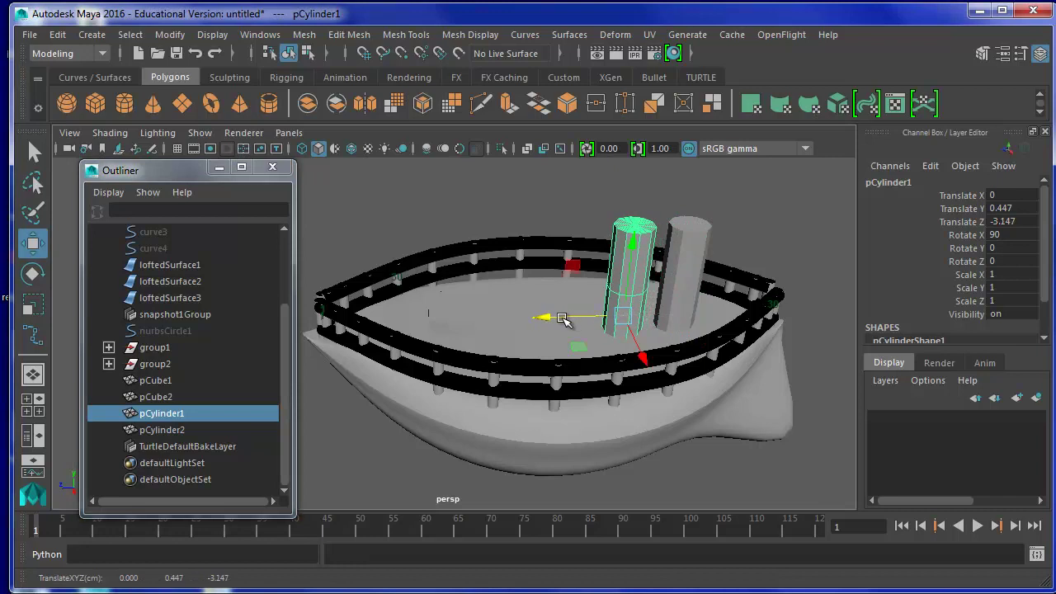
- Set pCylinder1's polyCylinder1 radius to 0.6 and height to 6
key("r")
left_click(961, 289)
scroll(909, 289, "down", 1)
left_click(897, 323)
key("w")
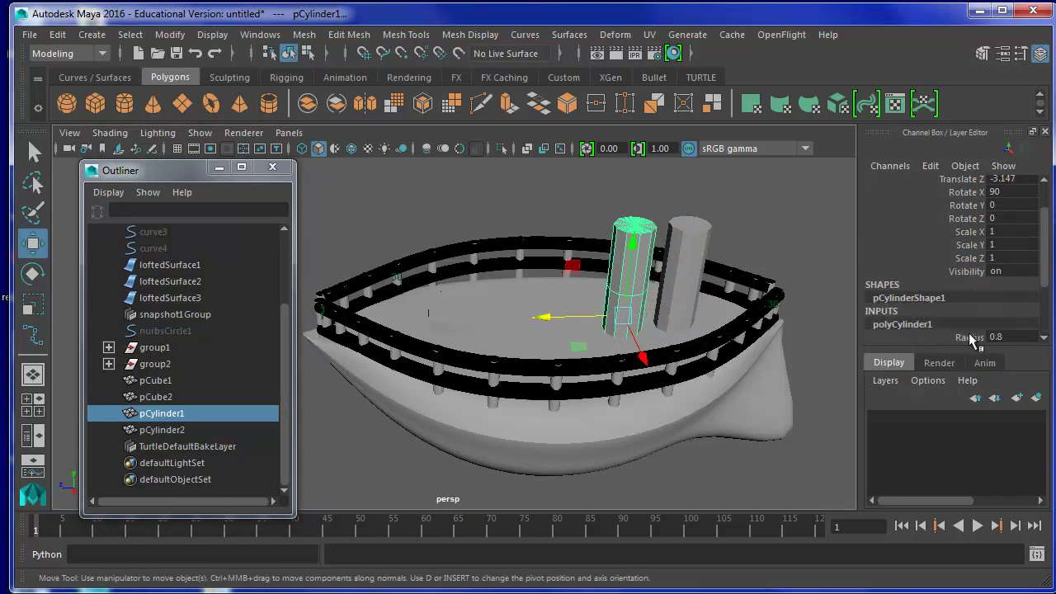
scroll(967, 317, "down", 3)
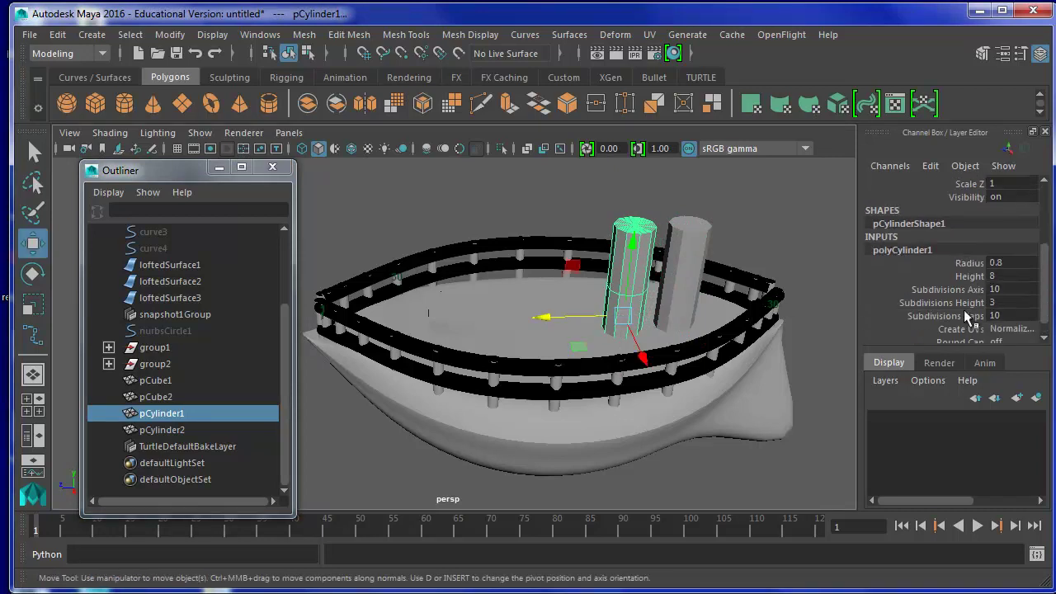
type("0.5")
key("Return")
left_click(1000, 275)
type("6")
key("Return")
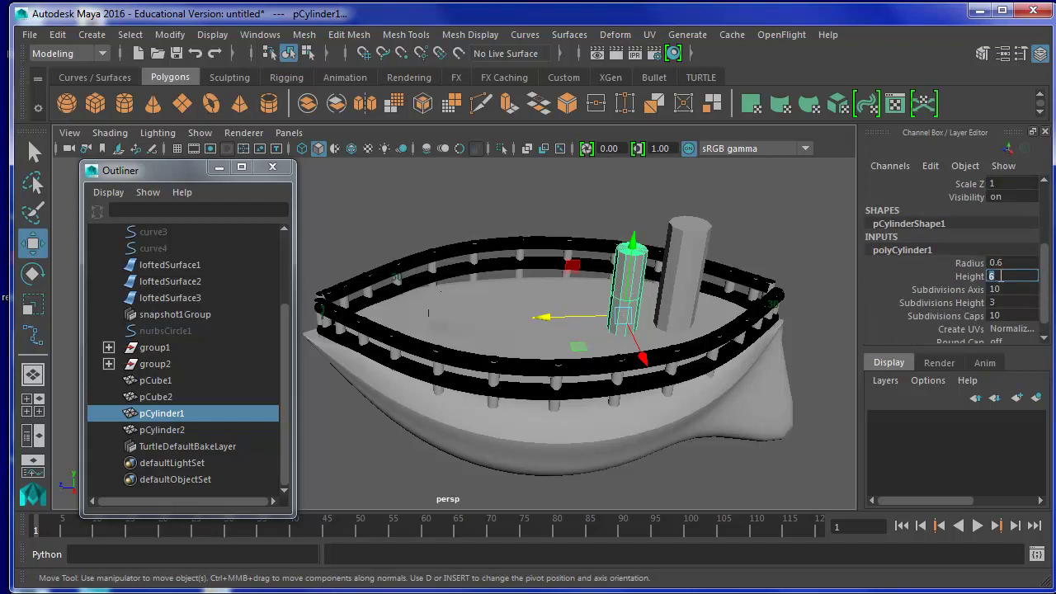
- Duplicate the cylinder into pCylinder3 and slide the copy forward along Z
left_click(57, 34)
mouse_move(110, 246)
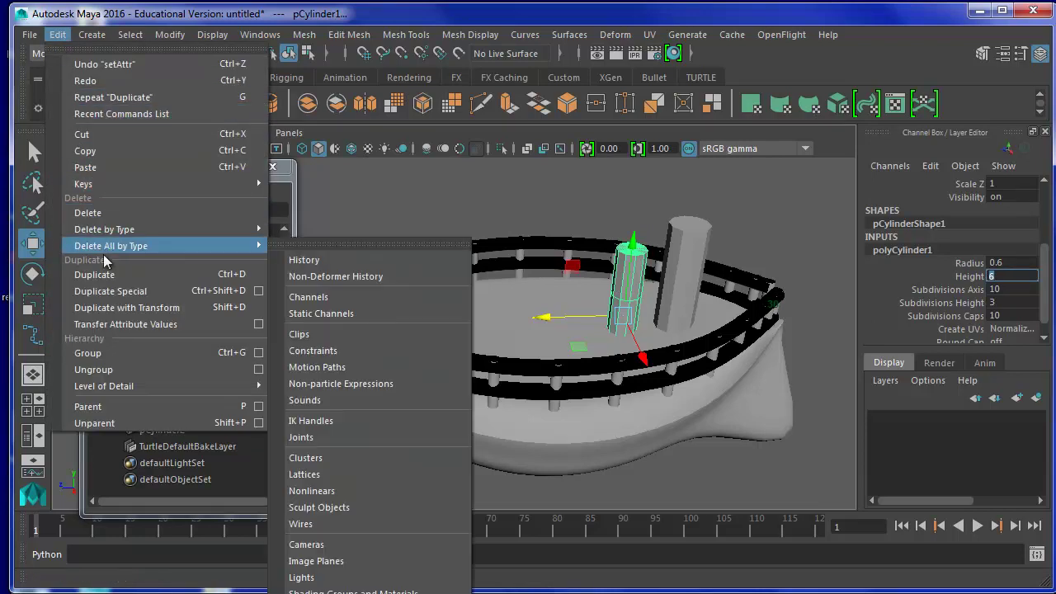
left_click(94, 274)
left_click_drag(563, 314, 517, 315)
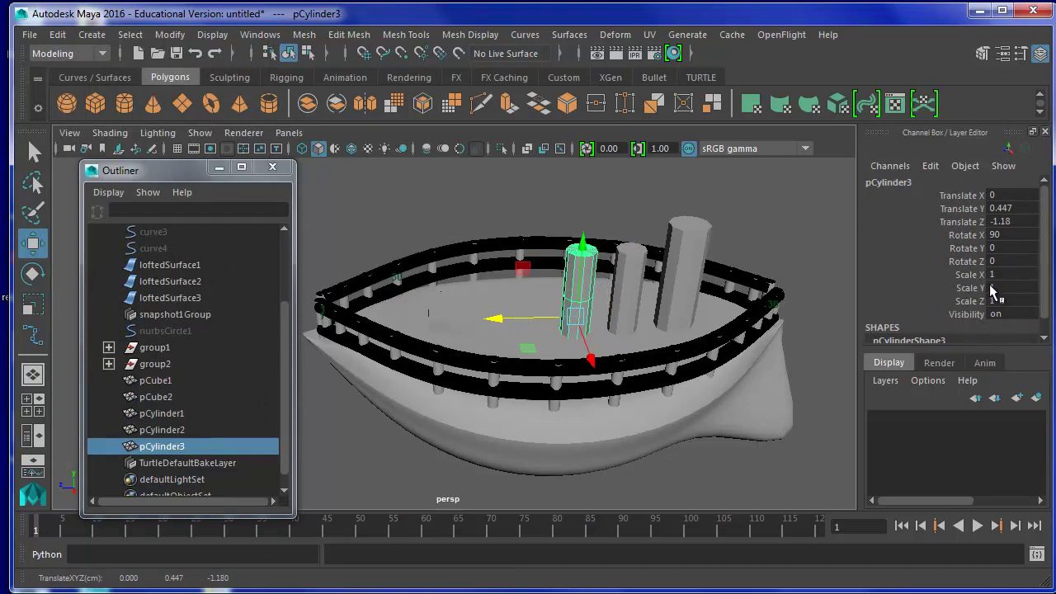
- Select pCylinder1 and slide it toward the front, then undo that move
scroll(969, 294, "down", 1)
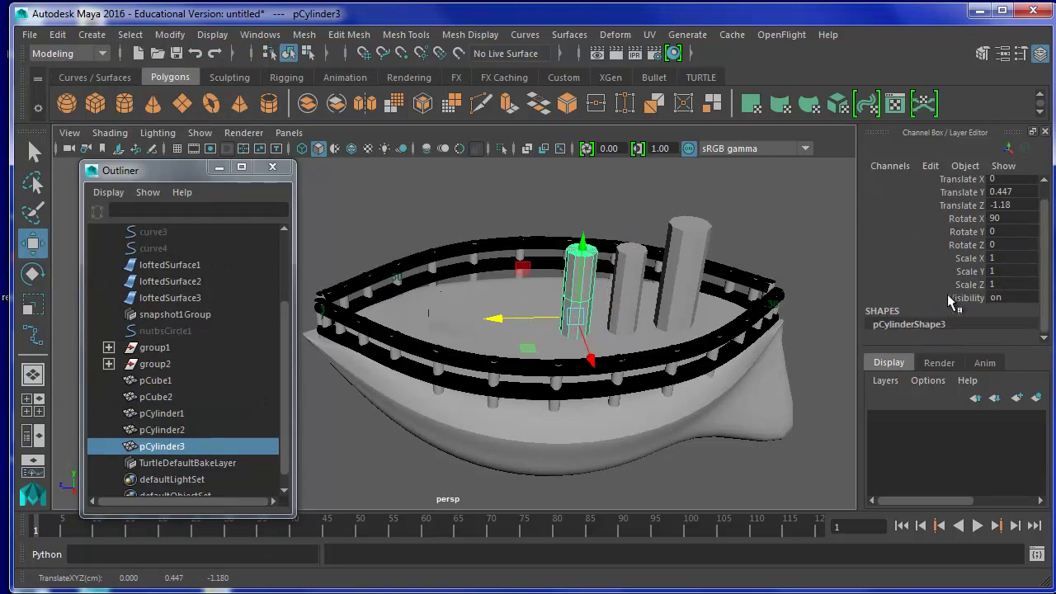
left_click(611, 306)
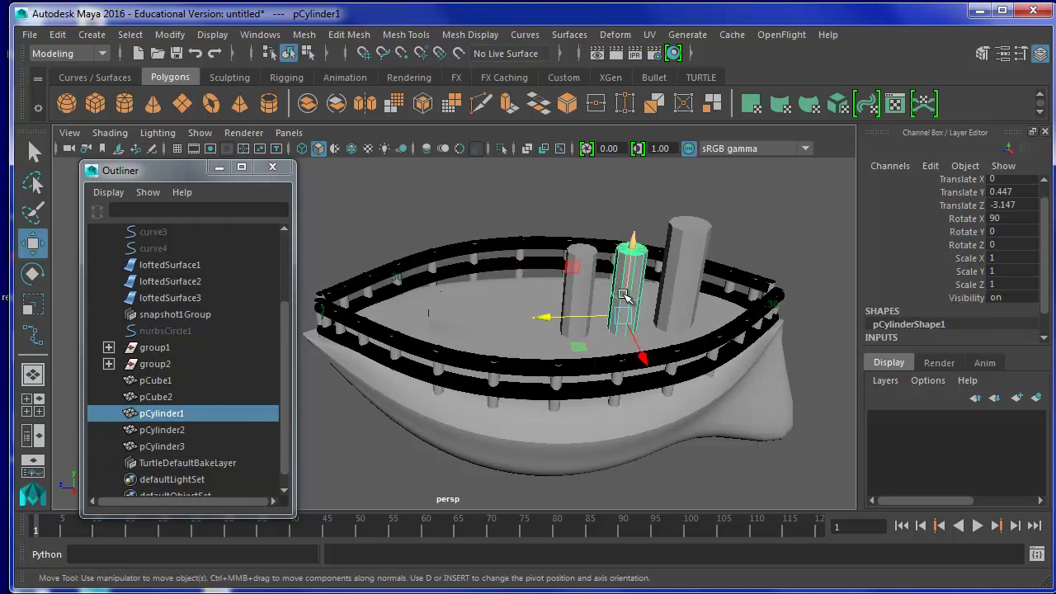
mouse_move(577, 316)
left_mouse_down()
mouse_move(540, 317)
mouse_move(551, 316)
left_mouse_up()
key("ctrl+z")
key("ctrl+z")
key("ctrl+z")
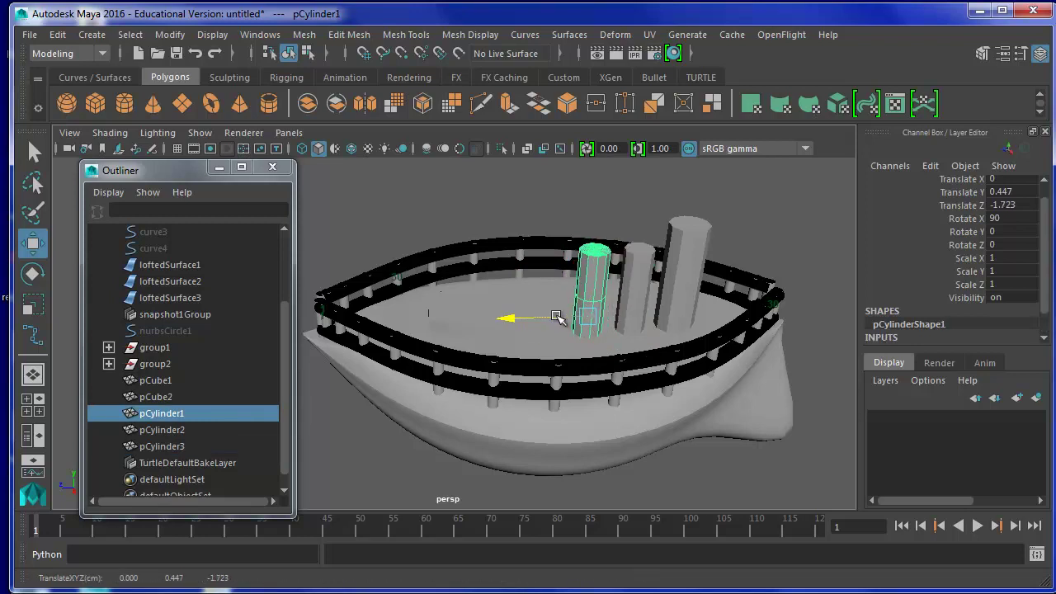
- Shrink pCylinder1 to radius 0.4 and height 4
scroll(897, 314, "down", 1)
left_click(902, 324)
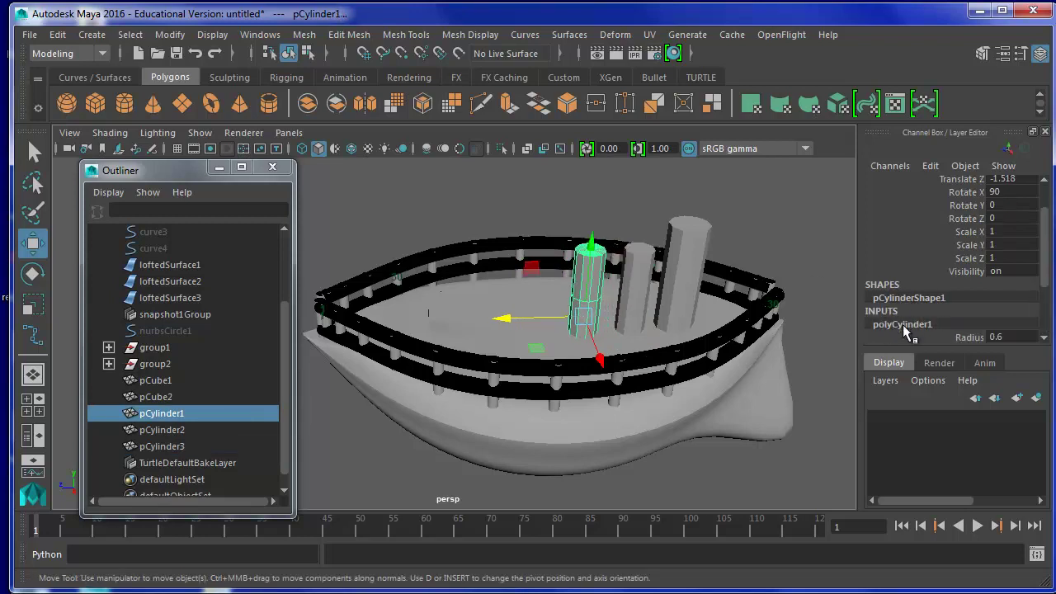
scroll(990, 315, "down", 1)
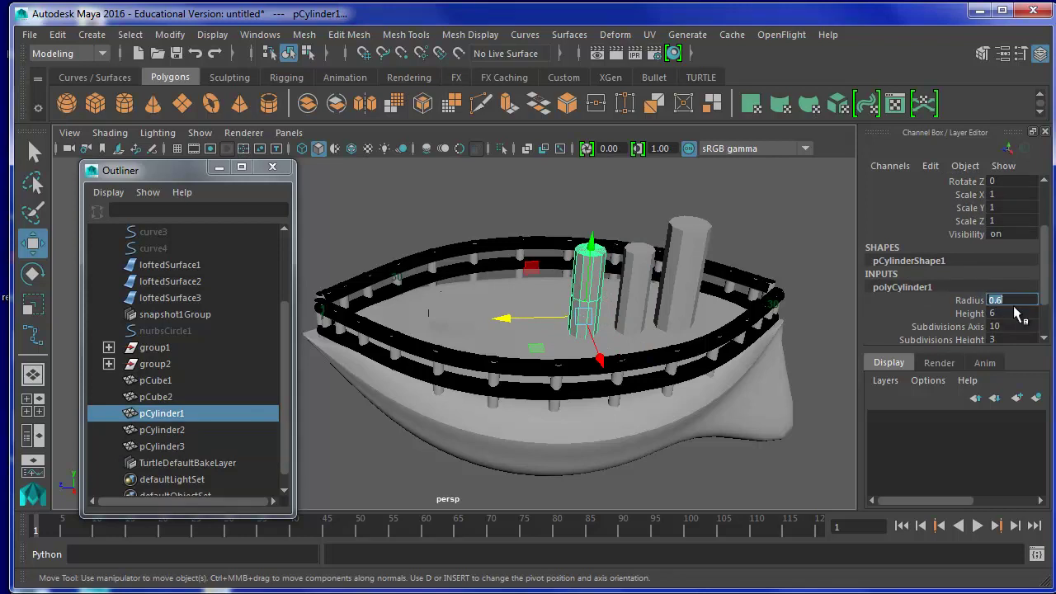
type("0.4")
key("Return")
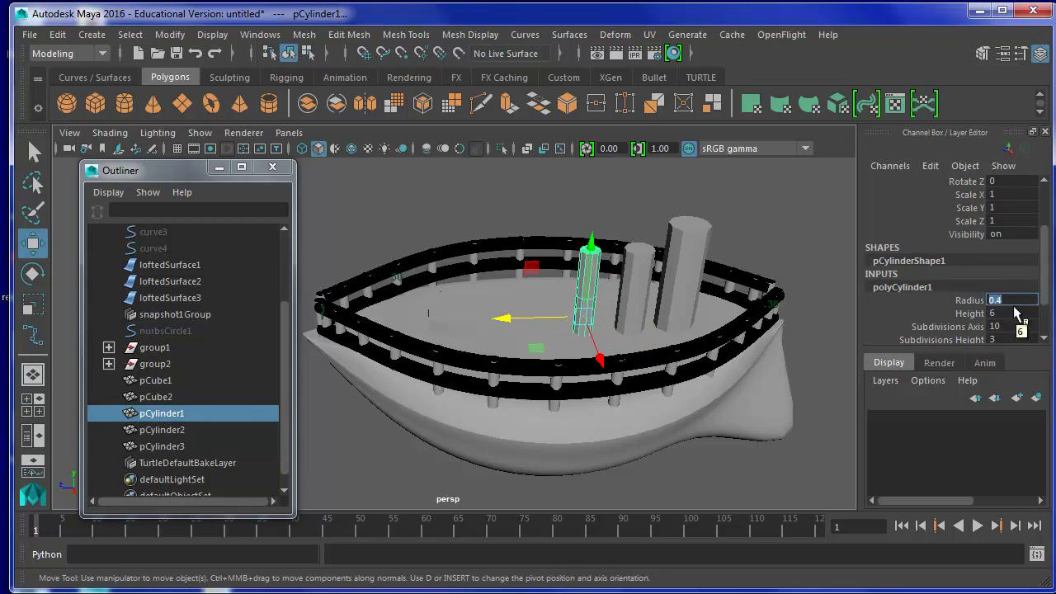
left_click(1003, 313)
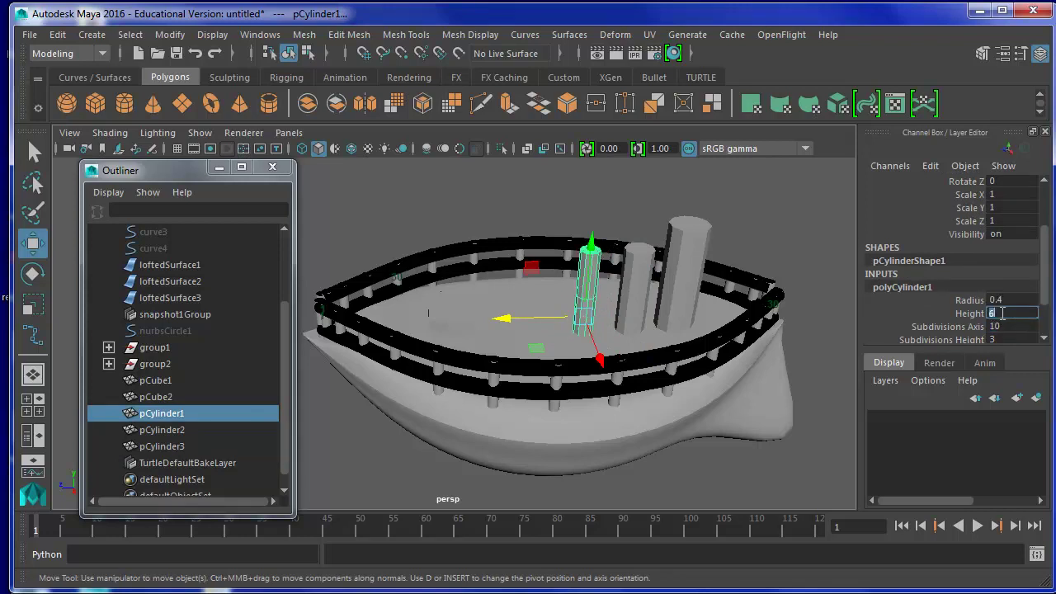
type("4")
key("Return")
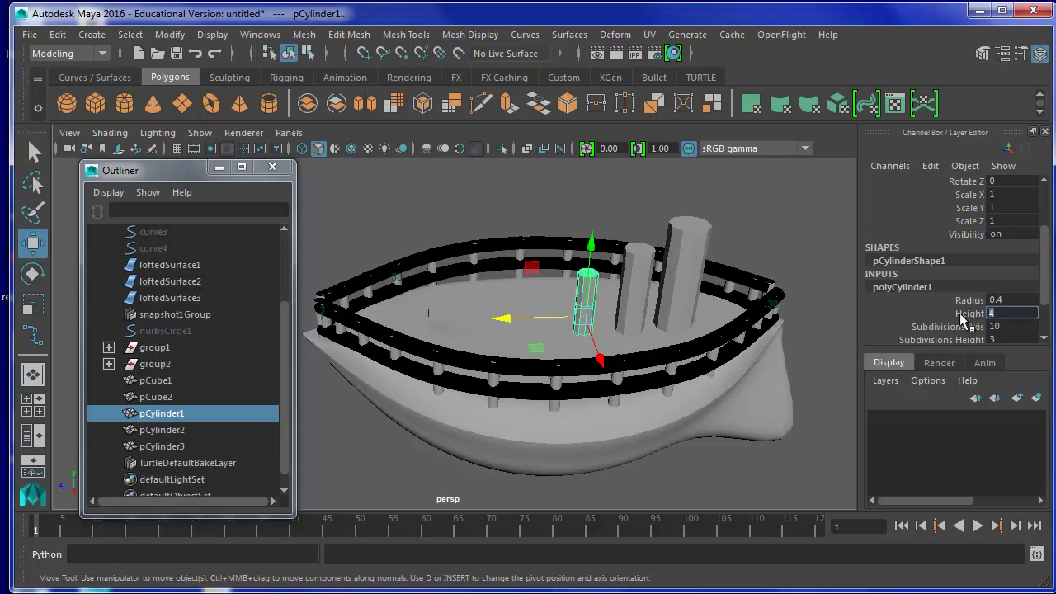
- Nudge the small front cylinder along the deck and orbit to check the three stacks
left_click_drag(555, 319, 561, 320)
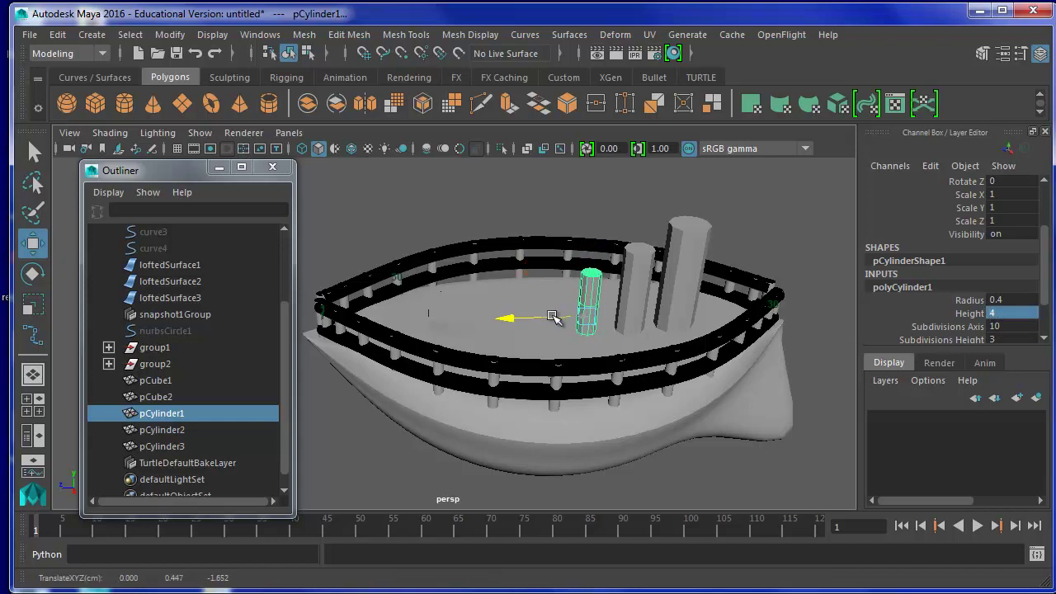
mouse_move(564, 377)
left_mouse_down("alt")
mouse_move(578, 349)
mouse_move(632, 342)
mouse_move(646, 377)
mouse_move(631, 384)
mouse_move(630, 368)
mouse_move(589, 401)
mouse_move(470, 373)
mouse_move(572, 426)
mouse_move(662, 438)
mouse_move(584, 401)
mouse_move(652, 346)
left_mouse_up("alt")
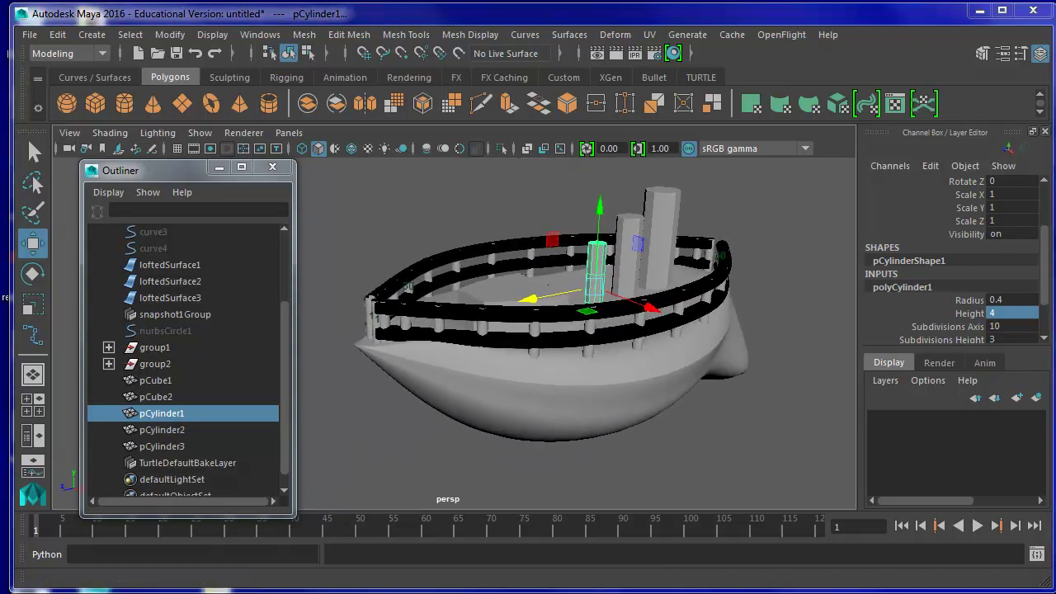
left_click_drag(738, 391, 745, 388, "alt")
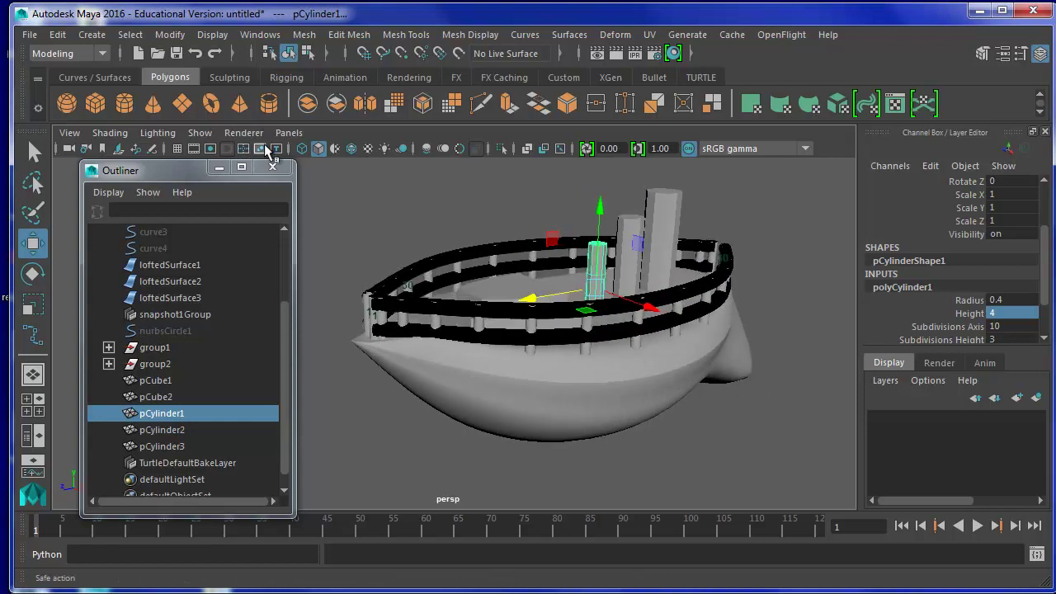
- Close the Outliner and drag the persp camera's Environment Background Color to white
left_click(272, 167)
left_click(86, 150)
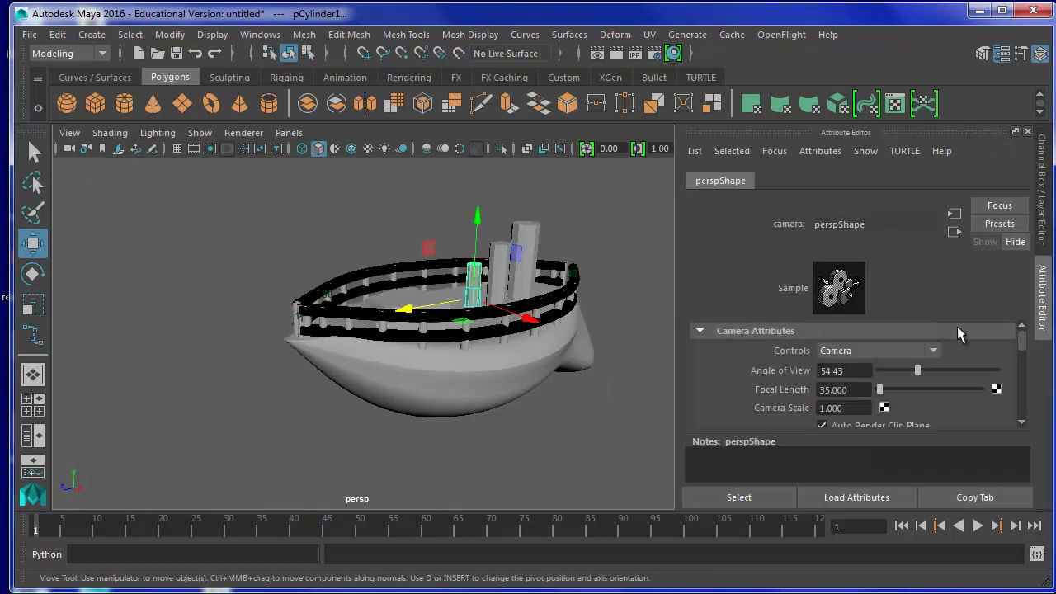
scroll(864, 388, "down", 5)
scroll(861, 387, "down", 5)
scroll(860, 385, "down", 5)
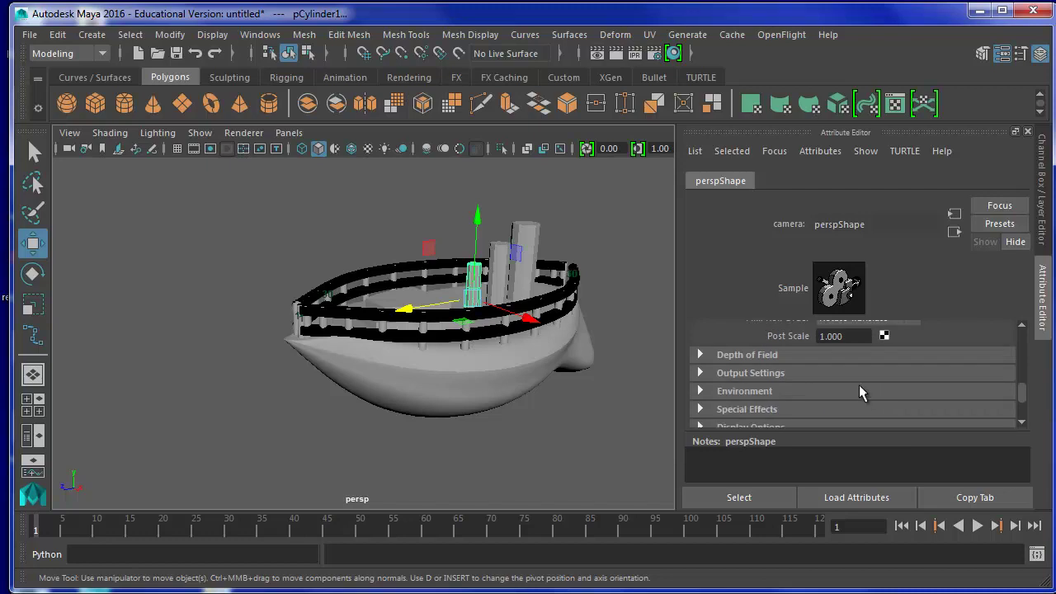
scroll(857, 384, "down", 5)
scroll(800, 386, "up", 3)
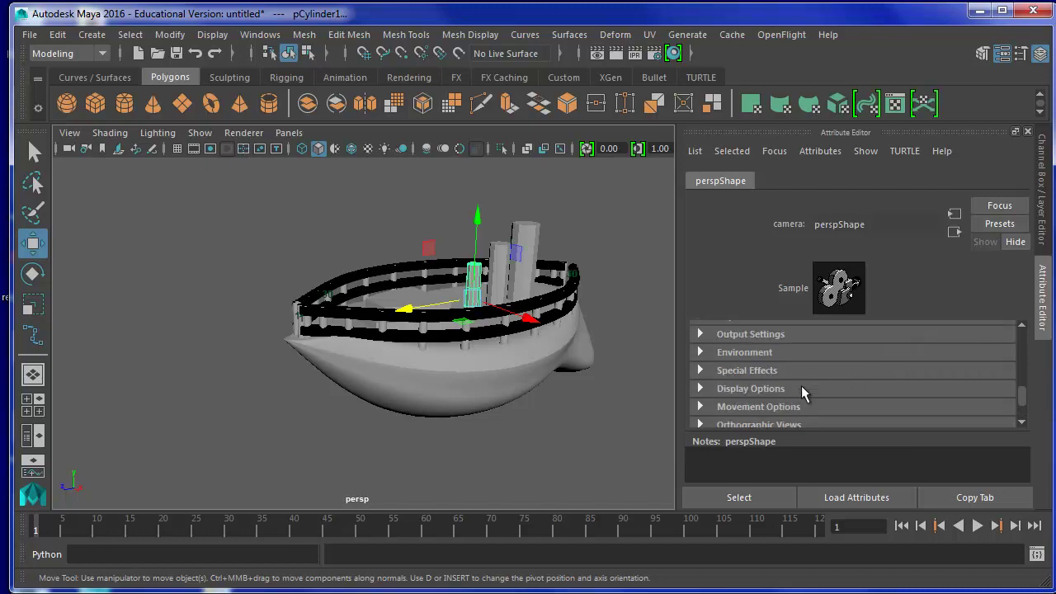
scroll(792, 388, "up", 3)
left_click(726, 401)
scroll(881, 350, "down", 1)
scroll(878, 363, "down", 1)
left_click_drag(879, 369, 1006, 373)
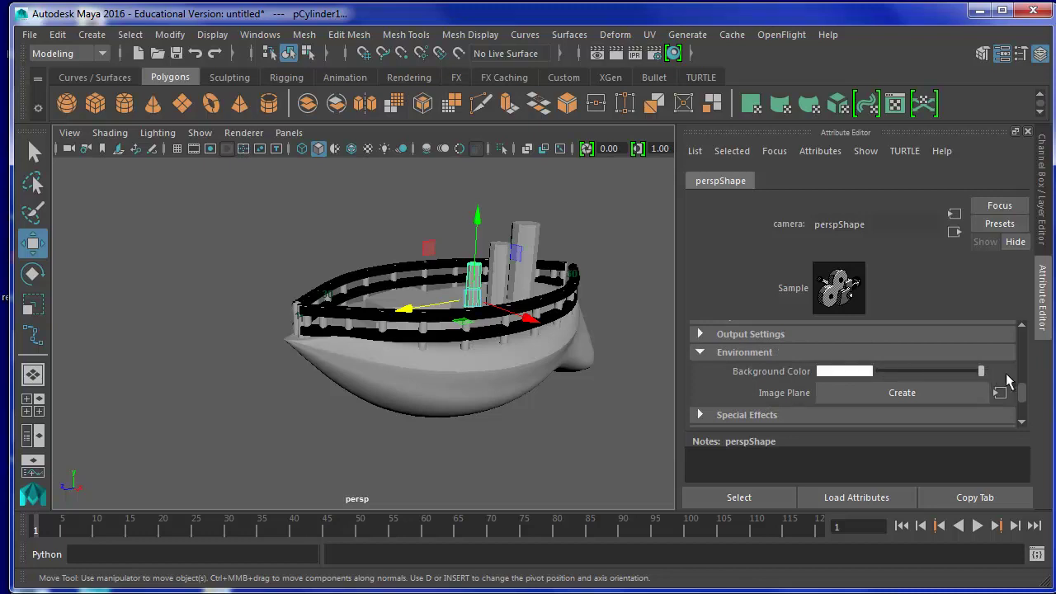
- Orbit the boat to a better viewing angle and dismiss the system start menu
mouse_move(538, 376)
left_mouse_down("alt")
mouse_move(453, 394)
mouse_move(467, 405)
mouse_move(483, 396)
left_mouse_up("alt")
key("super")
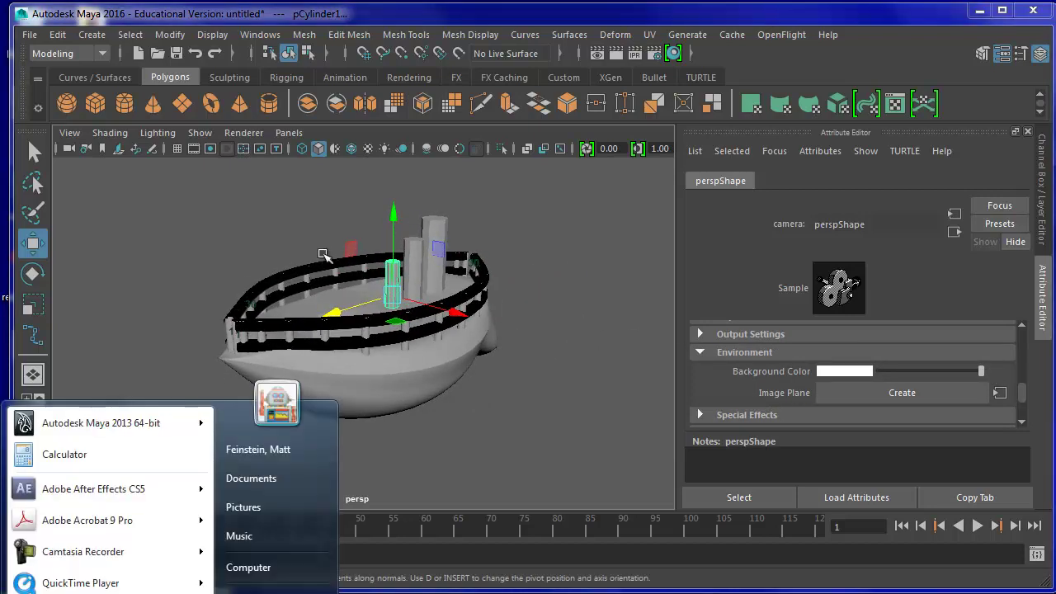
left_click(231, 214)
- Use Save Scene As with the file name boat to create boat.mb
left_click(30, 35)
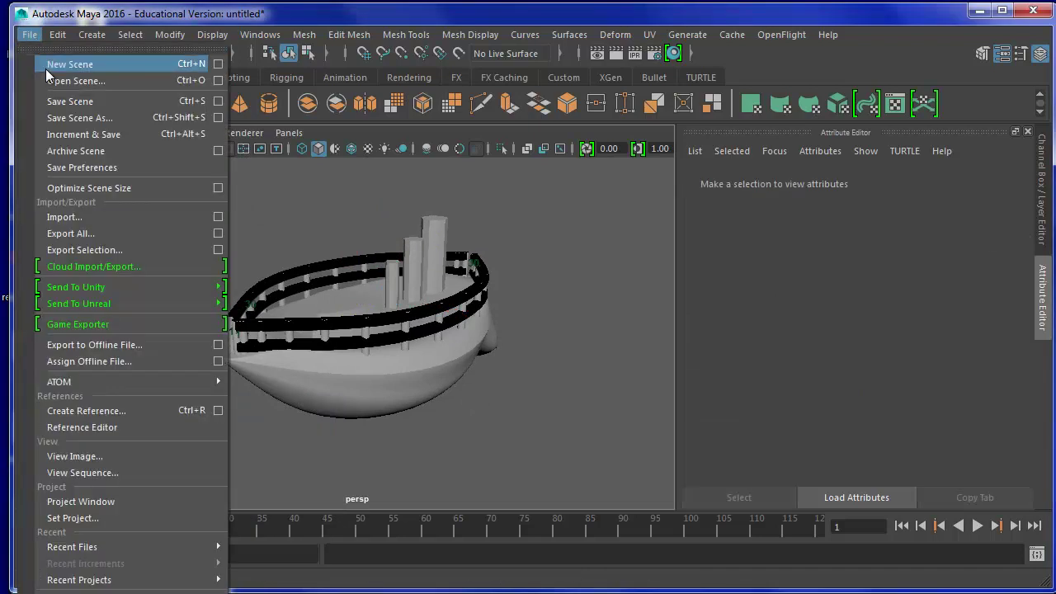
left_click(80, 117)
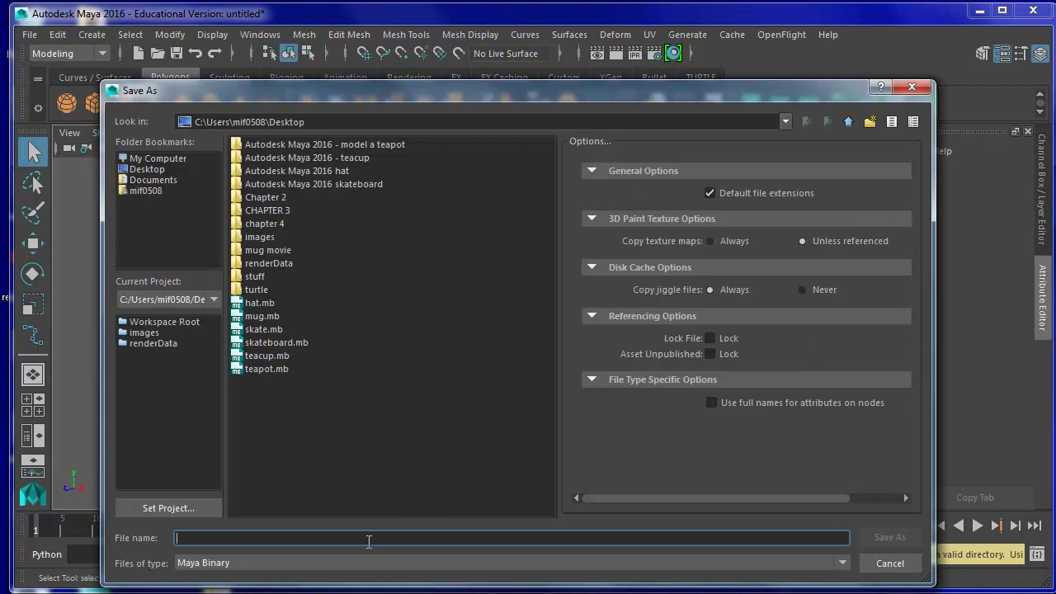
type("boat")
key("Return")
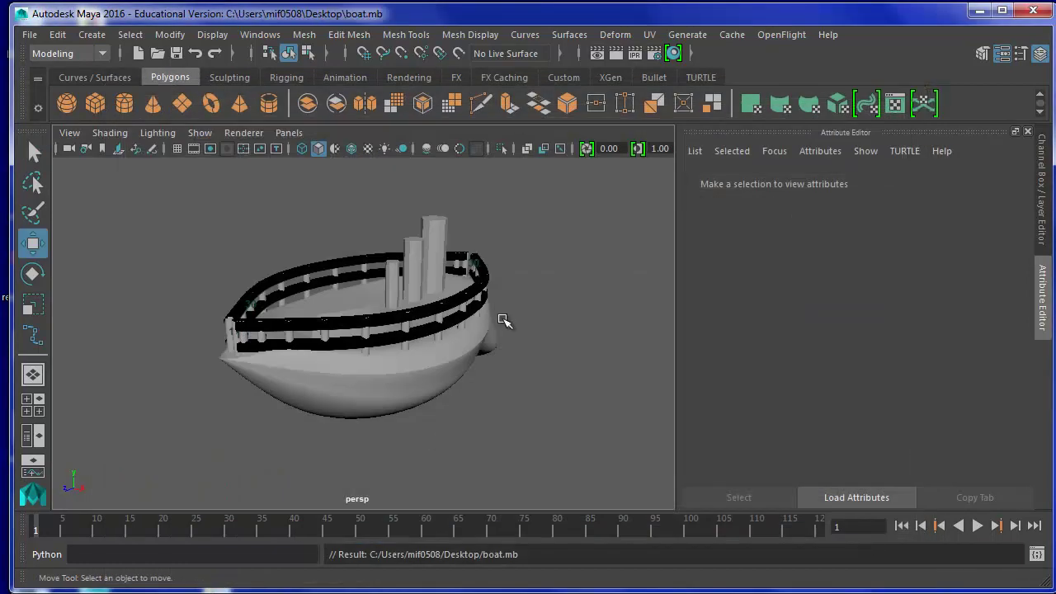
- Render the current frame and save the Render View image as a JPEG named boat
left_click(615, 52)
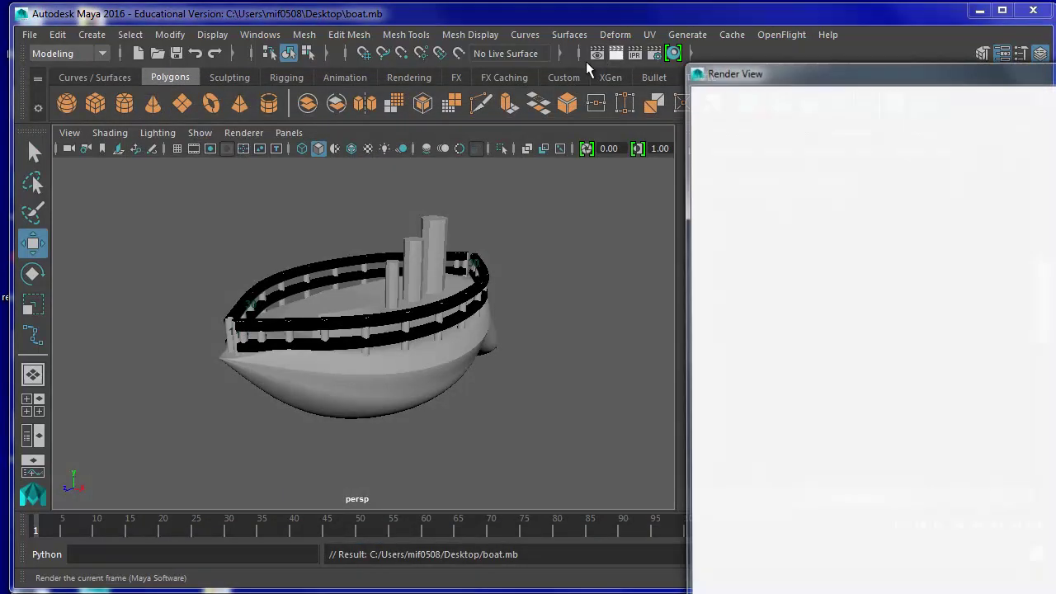
left_click_drag(817, 71, 329, 33)
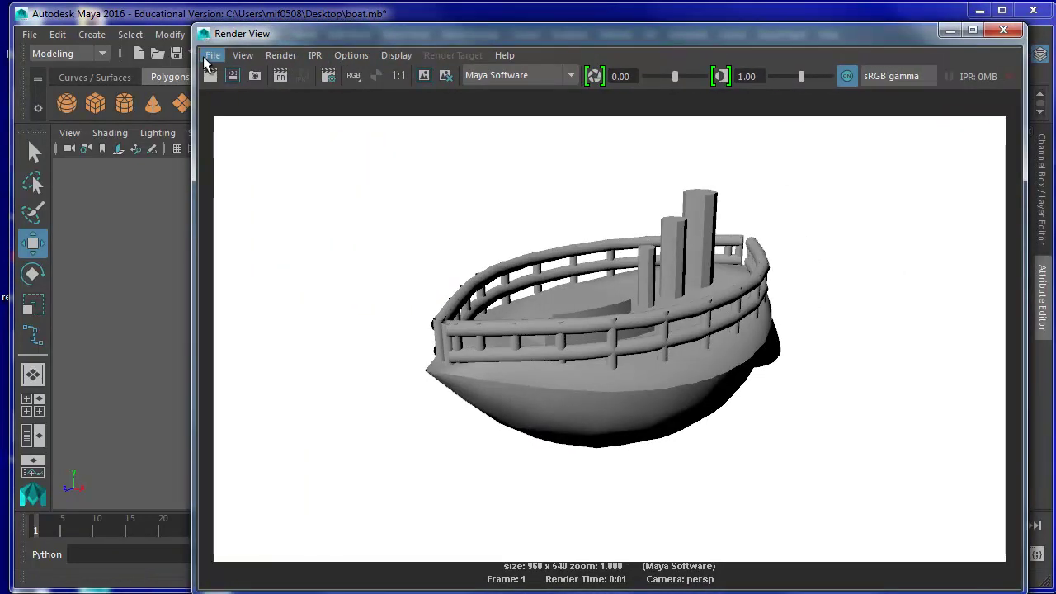
left_click(212, 57)
left_click(224, 103)
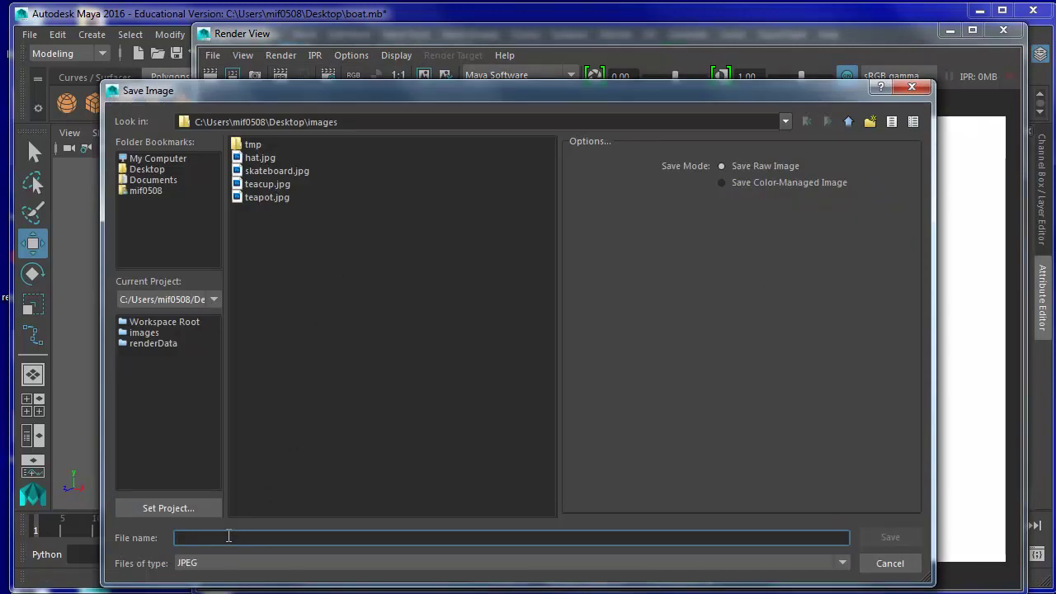
type("boat")
key("Return")
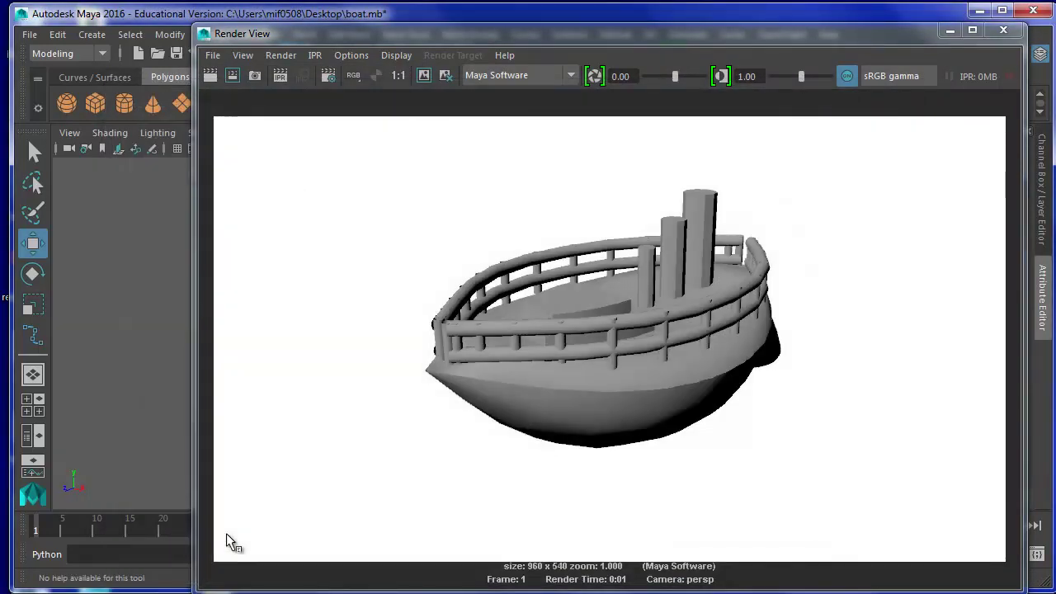